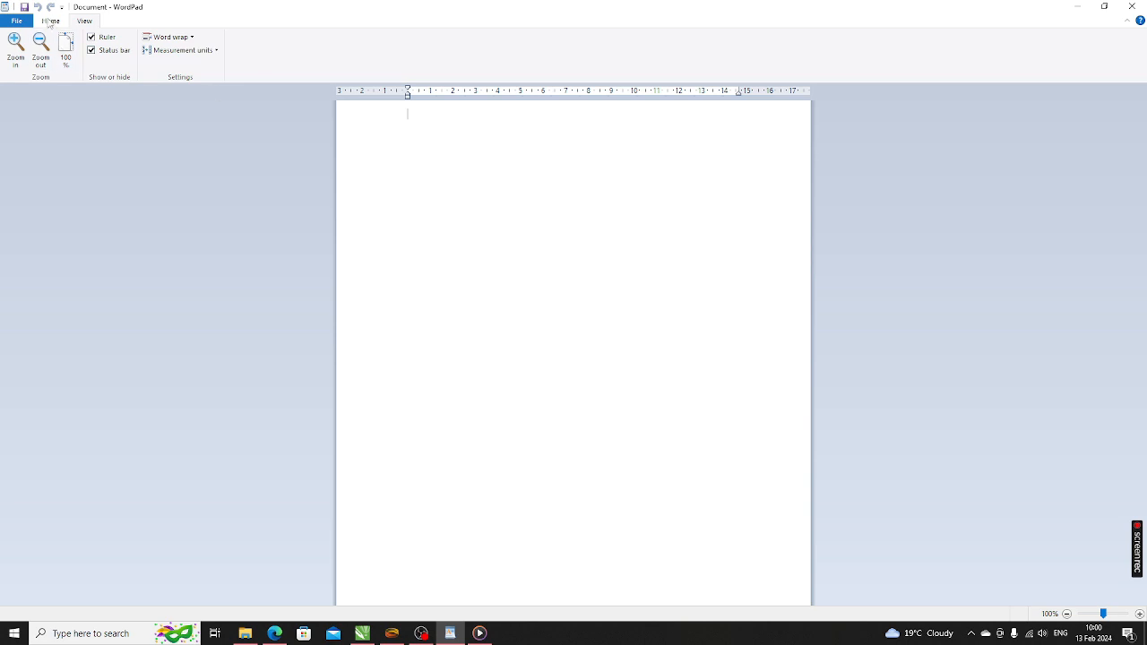
- Fill the blank document with two sample paragraphs beginning "ParagraphParagraphs are the group of sentences" and "Paragraphs are blocks of textual content"
left_click(51, 20)
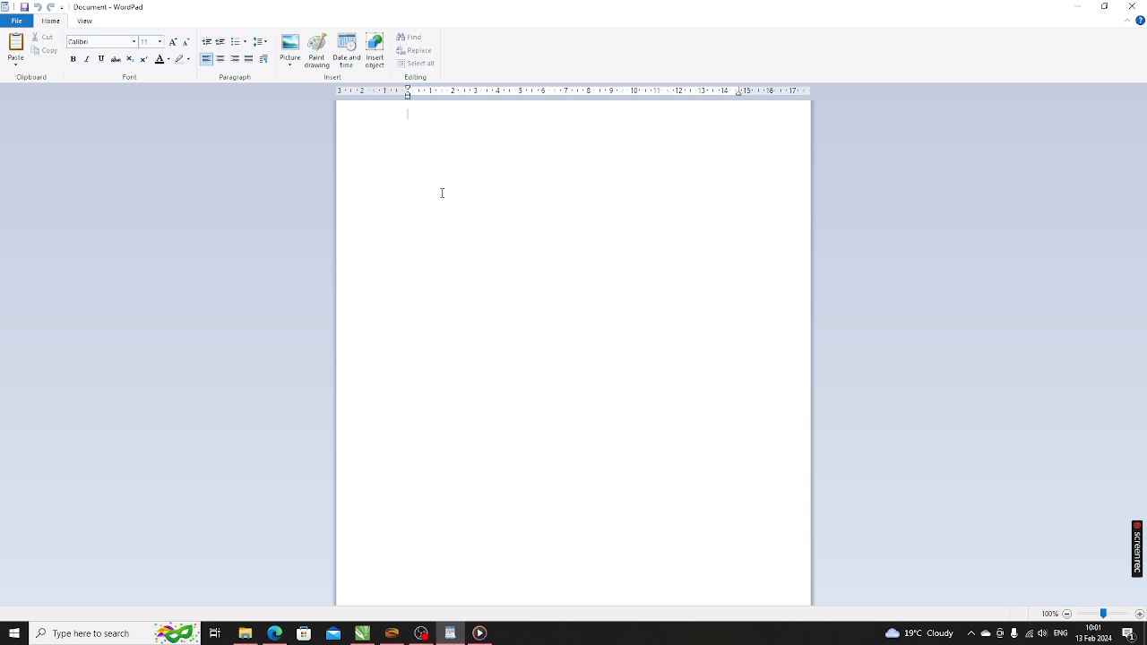
type("ParagraphParagraphs are the group of sentences combined together, about a certain topic. It is a very important form of writing as we write almost everything in paragraphs, be it an answer, essay, story, emails, etc. We can say that a well-structured paragraph is the essence of good writing. The purposes of the paragraph are to give information, to explain something, to tell a story, and to convince someone that our idea is right.     Paragraphs are blocks of textual content that segment out a larger piece of writing—stories, novels, articles, creative writing, or professional writing portions—making it less complicated to read and understand. Excellent paragraphs are an available writing skill for plenty of types of literature, and proper writers can substantially beautify the clarity of their news, essays, or fiction writing whilst constructing nicely.")
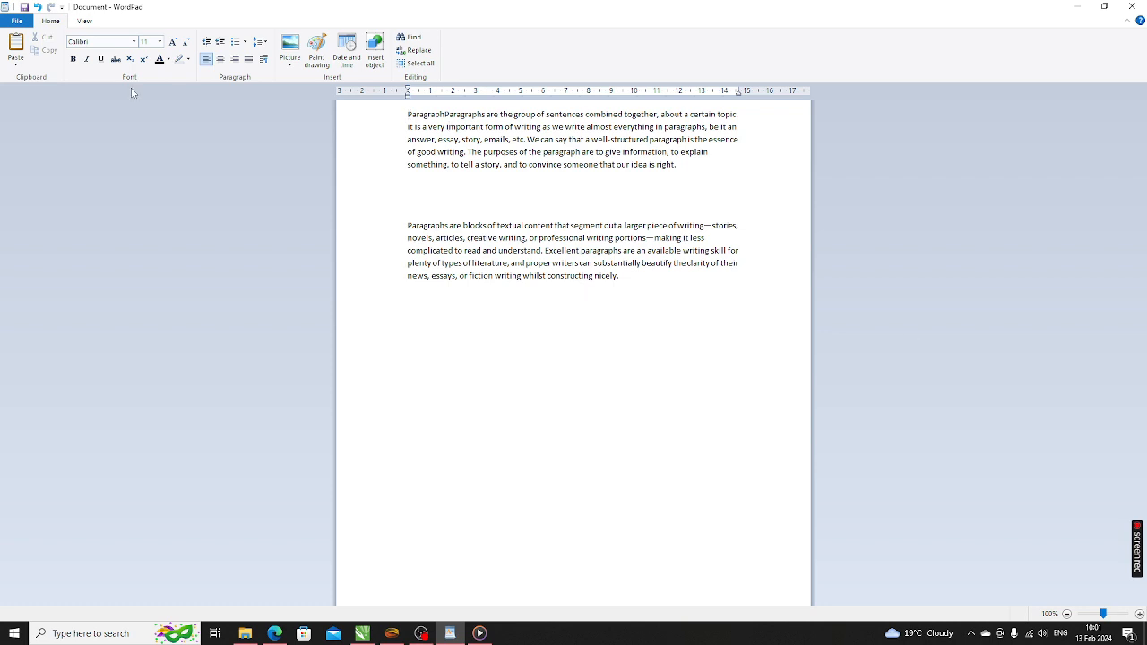
- Zoom the document in to 160% and back out to 100%
left_click(85, 20)
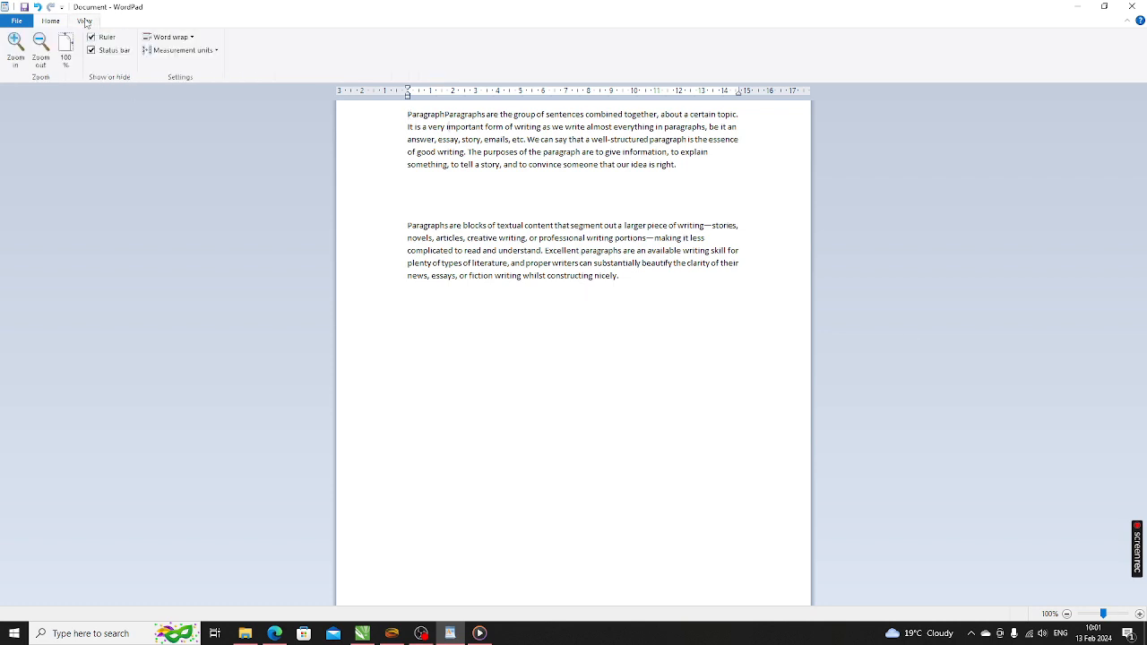
left_click(15, 47)
left_click(15, 47)
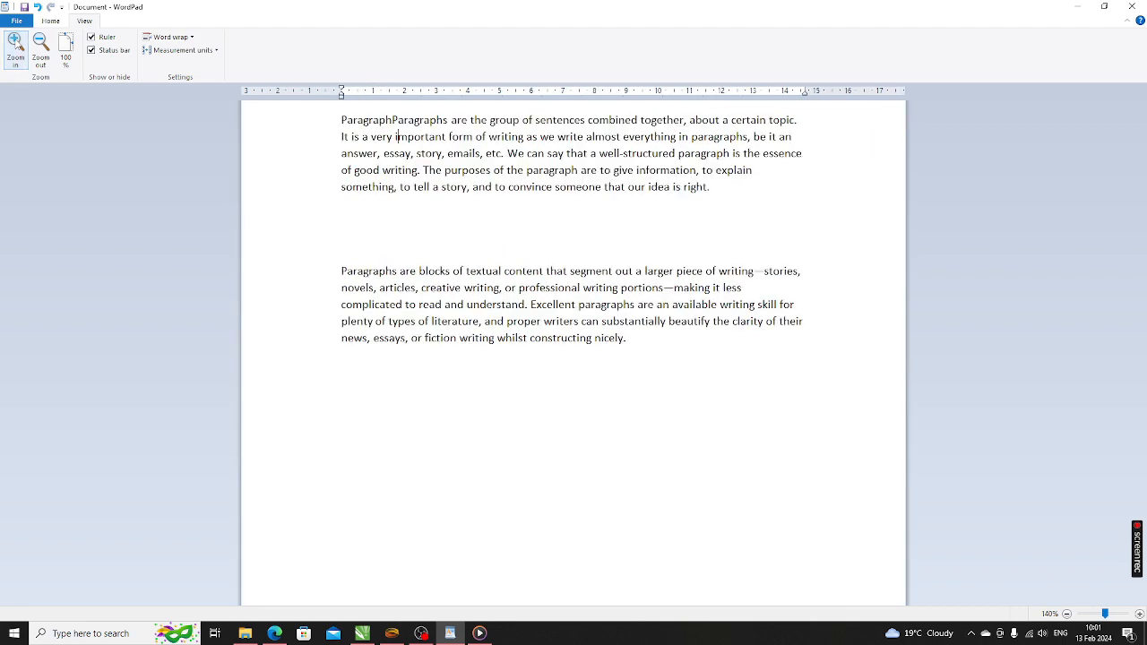
left_click(15, 47)
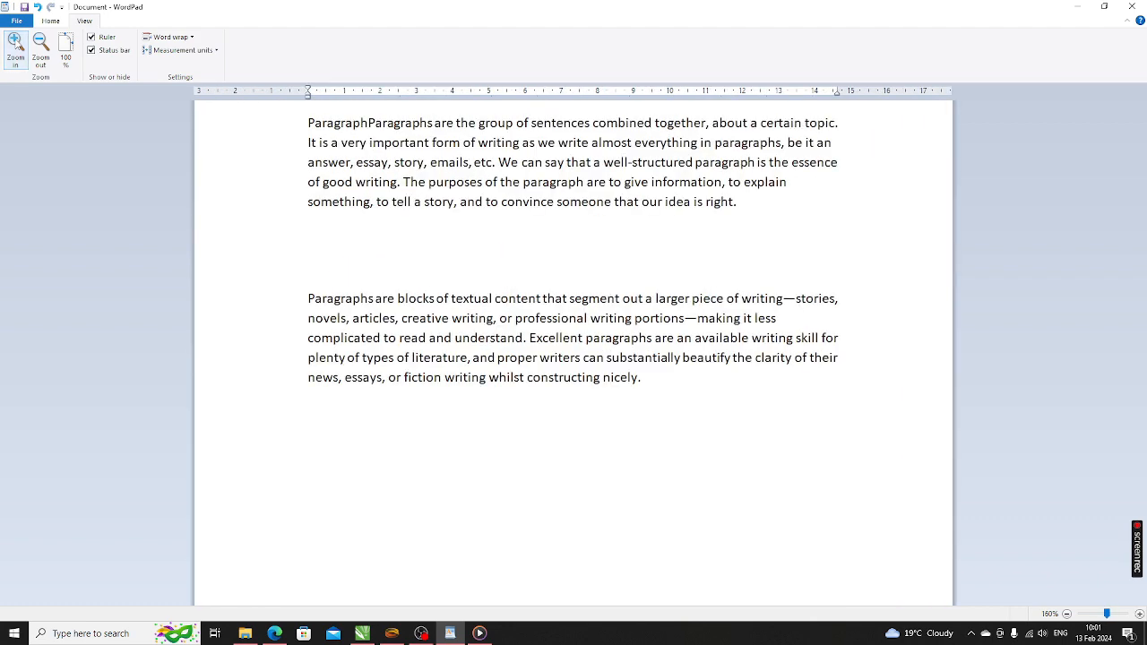
left_click(40, 43)
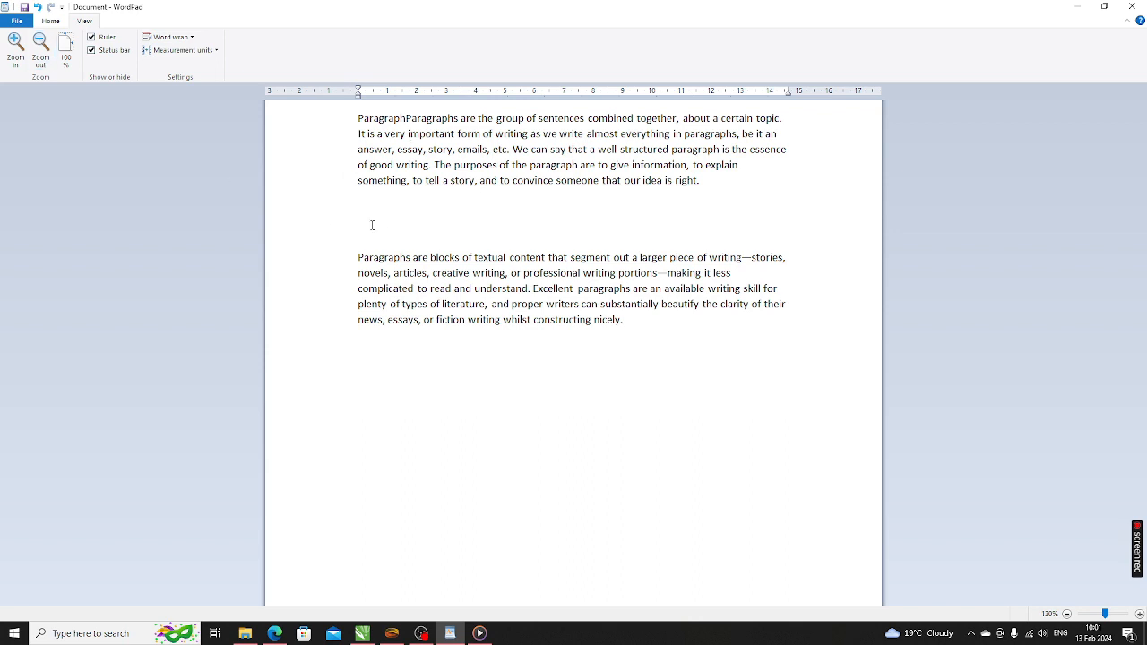
left_click(1067, 615)
left_click(1068, 615)
left_click(1067, 615)
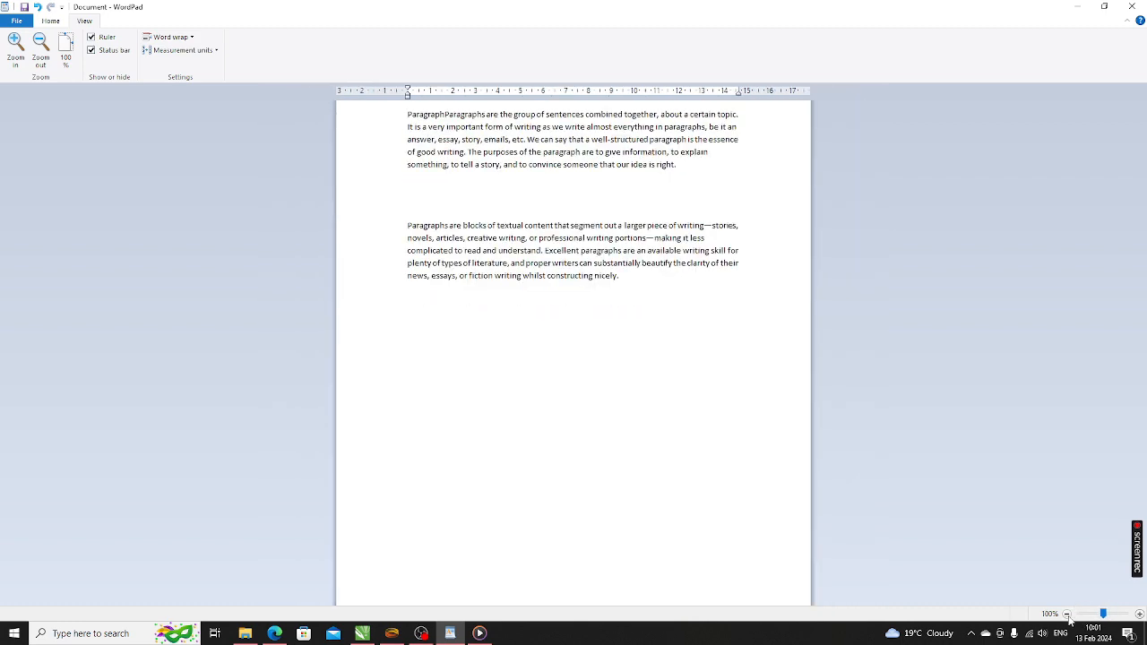
- Zoom the document in stepwise to 190%
left_click(1139, 614)
left_click(1139, 615)
left_click(1139, 615)
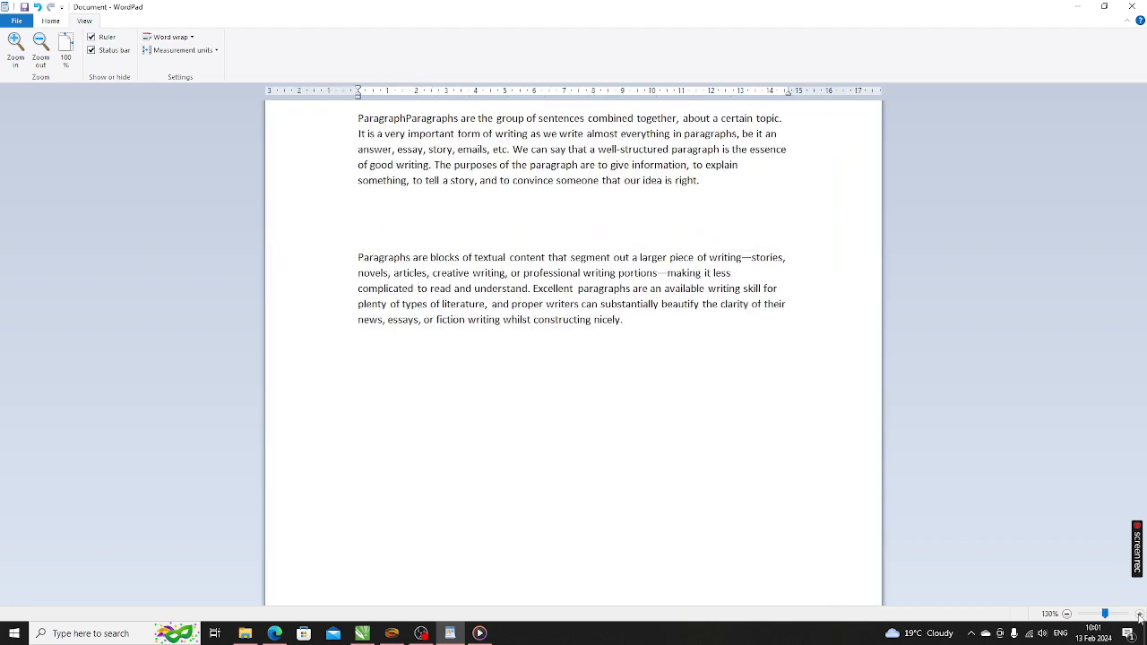
left_click(1139, 615)
left_click(1139, 614)
left_click(1139, 614)
left_click(1139, 615)
left_click(1139, 615)
left_click(1139, 615)
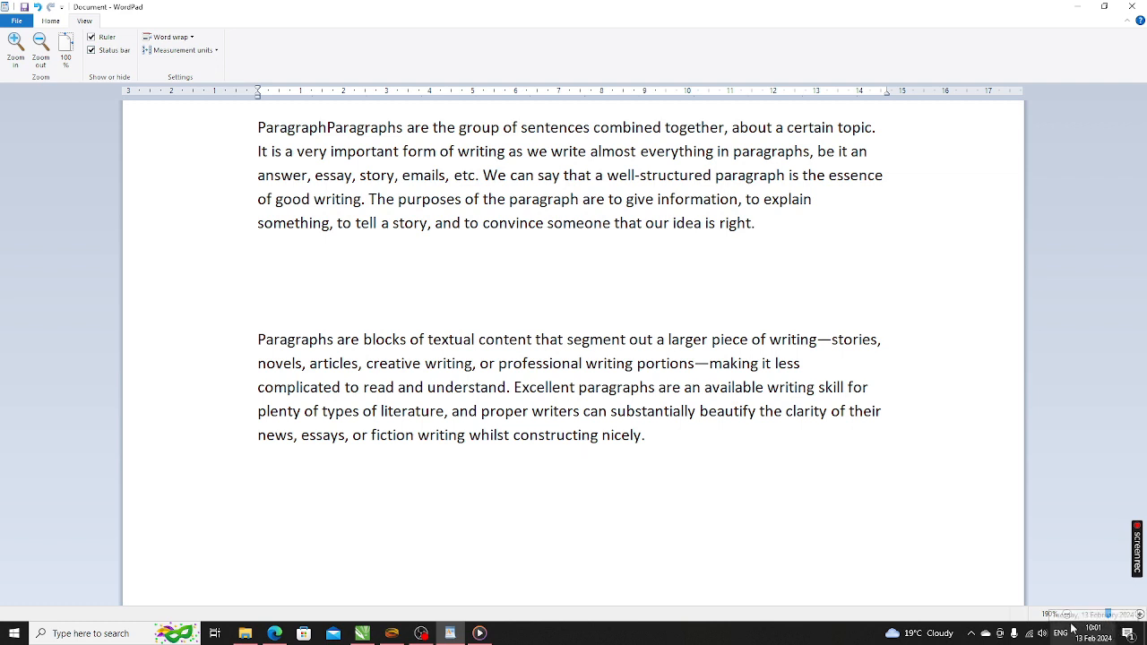
- Reset the document zoom to 100% and enlarge it to about 204%
left_click(68, 43)
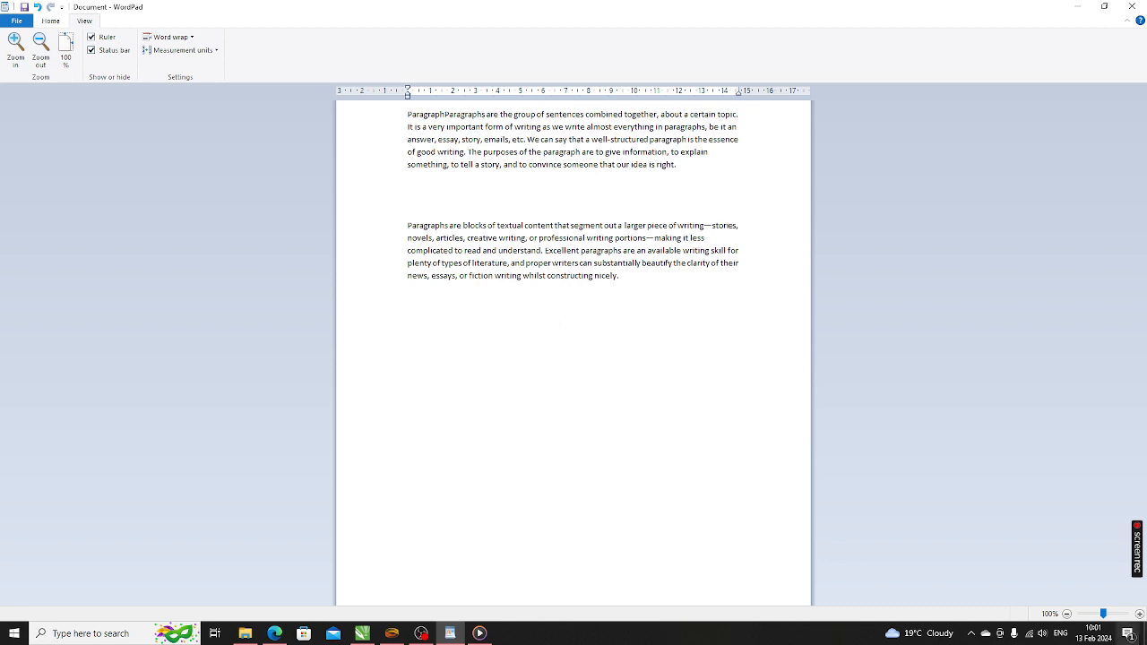
left_click(1105, 615)
left_click_drag(1105, 615, 1109, 617)
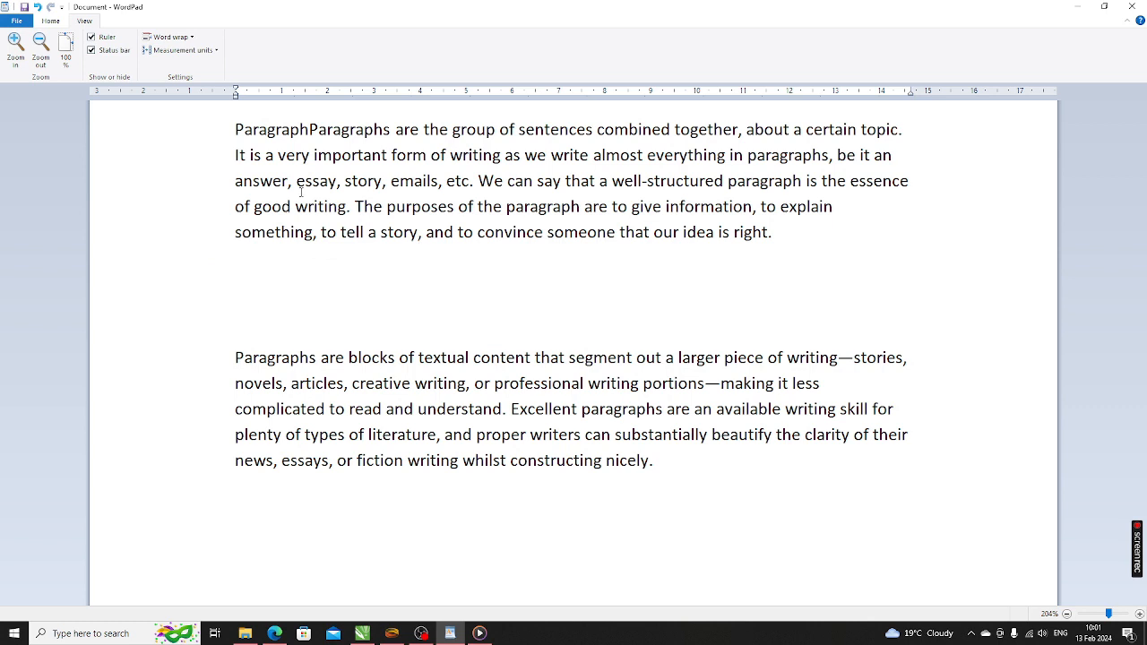
- Insert a space between "Paragraph" and "Paragraphs" at the start of the first paragraph
left_click(51, 20)
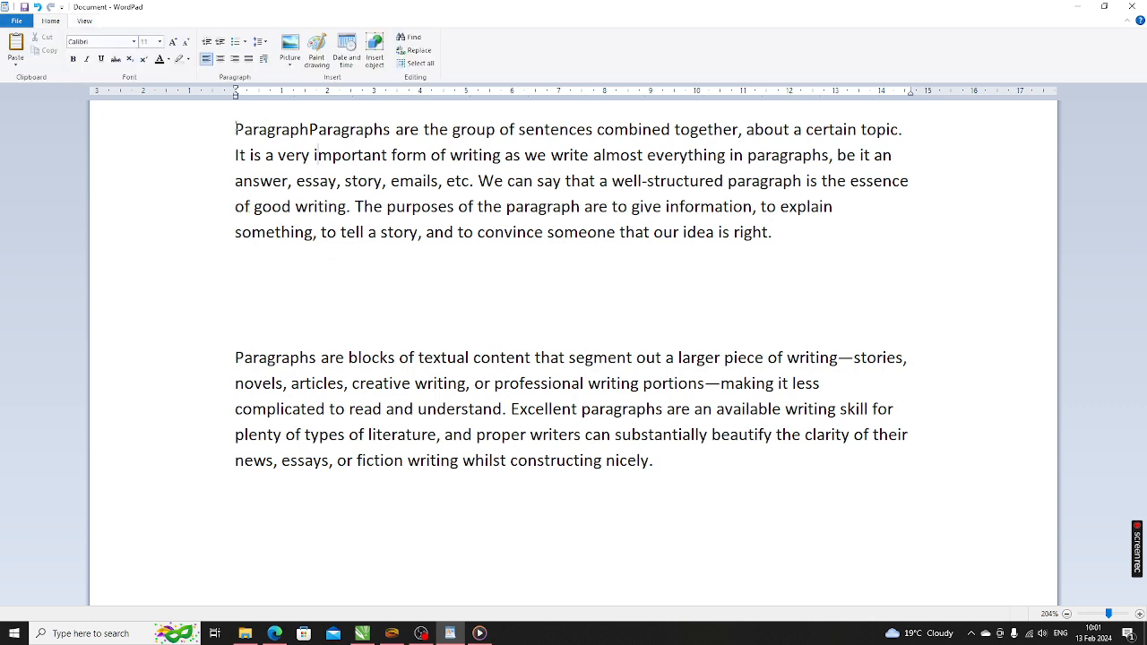
left_click_drag(236, 130, 309, 131)
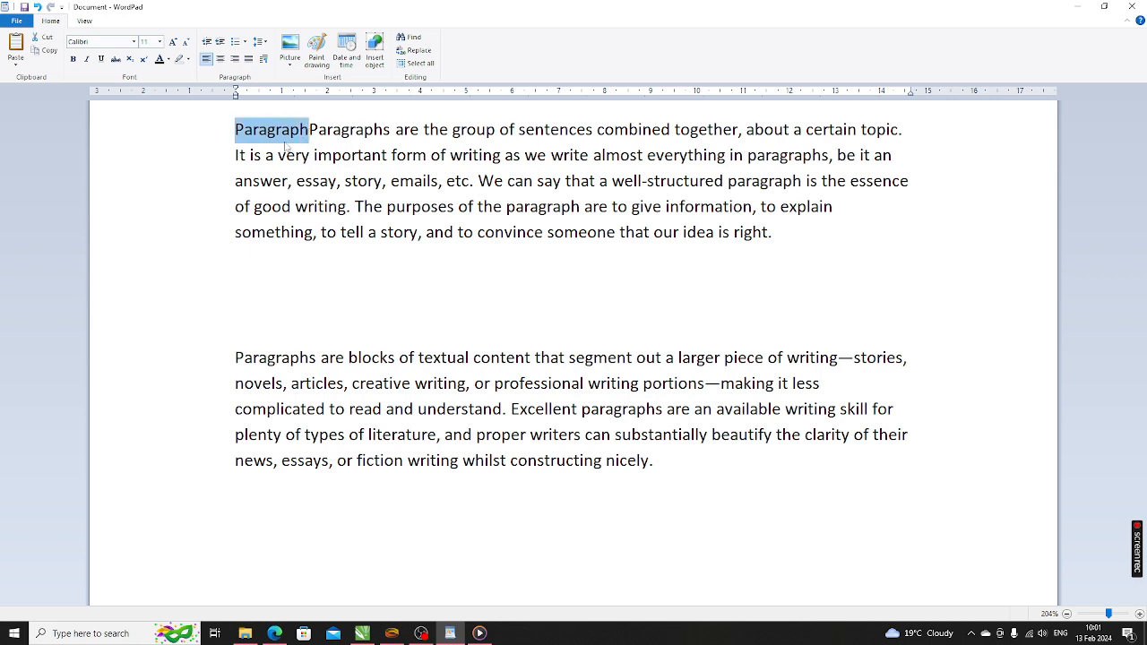
key("Right")
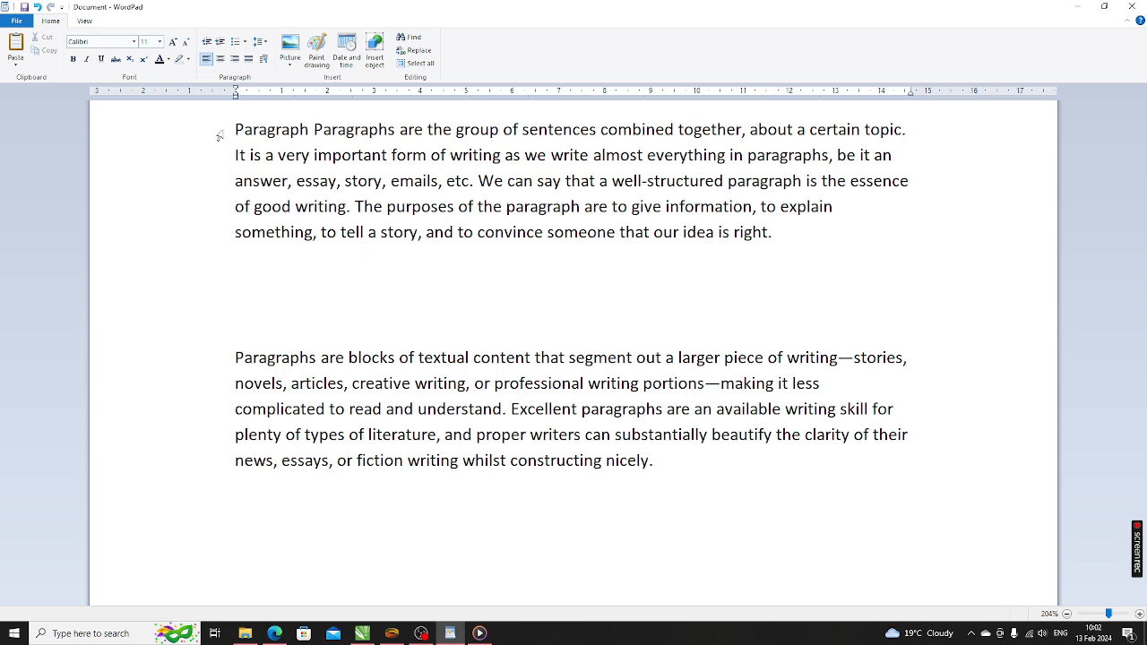
- Cut the opening word "Paragraph" and paste it directly after "our idea is right." at the end of the first paragraph
left_click_drag(235, 130, 309, 130)
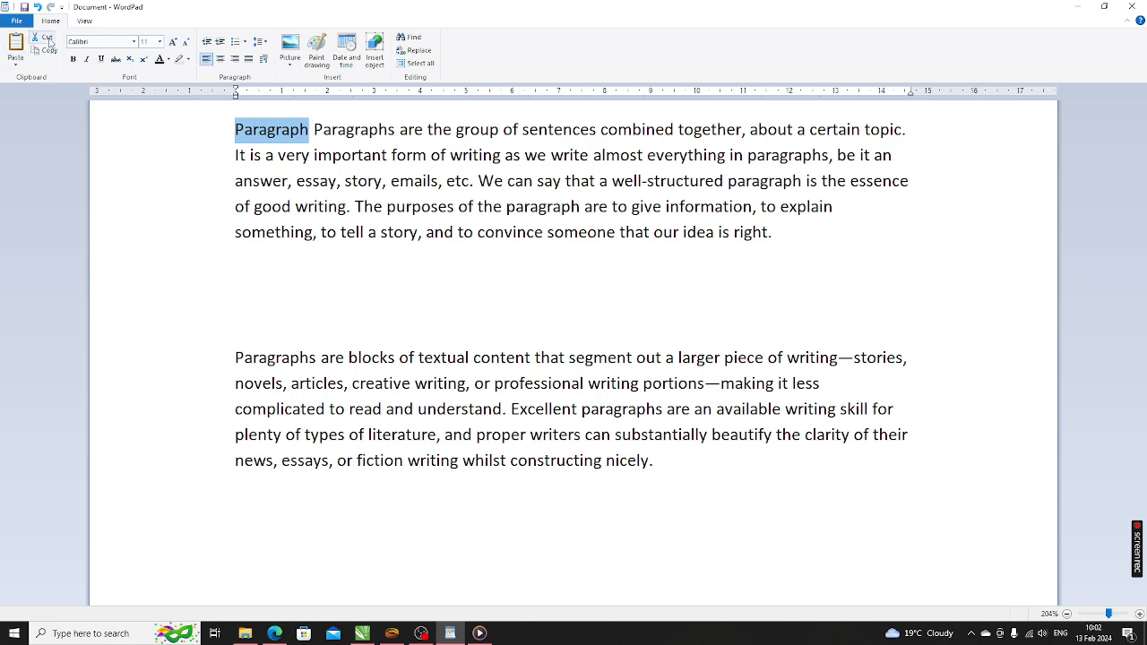
left_click(46, 39)
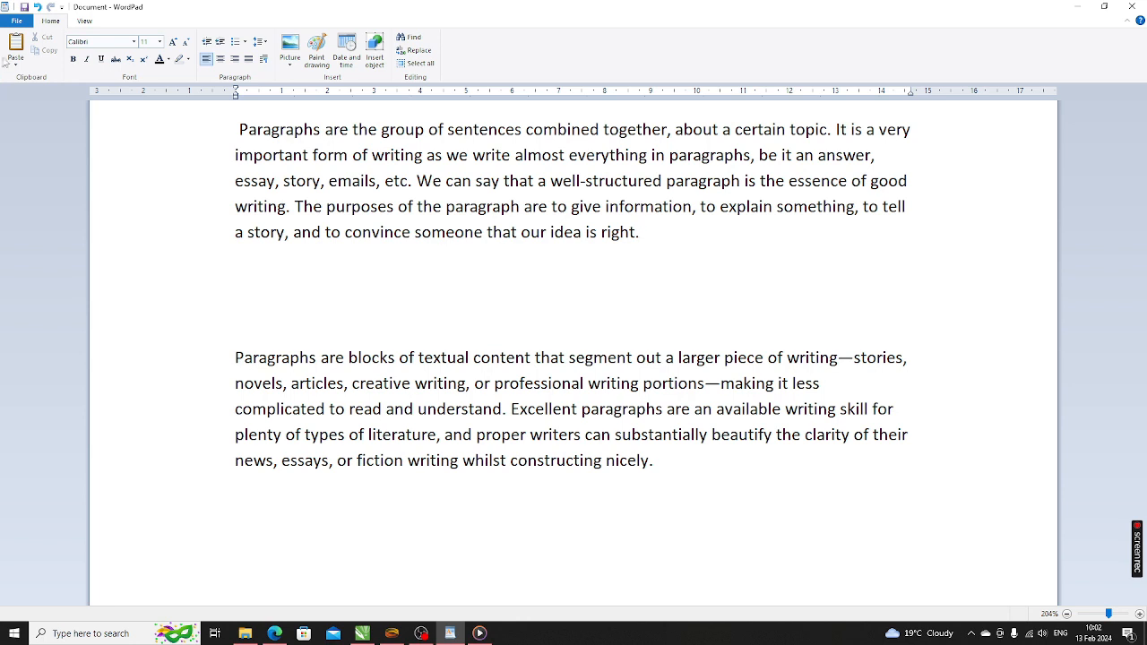
left_click(15, 44)
left_click(640, 233)
- Copy the word "Paragraphs" at the start of the first paragraph
key("ctrl+Home")
key("shift+Right")
key("shift+Right")
key("shift+Right")
key("shift+Right")
key("shift+Right")
key("shift+Right")
key("shift+Right")
key("shift+Right")
key("shift+Right")
key("shift+Right")
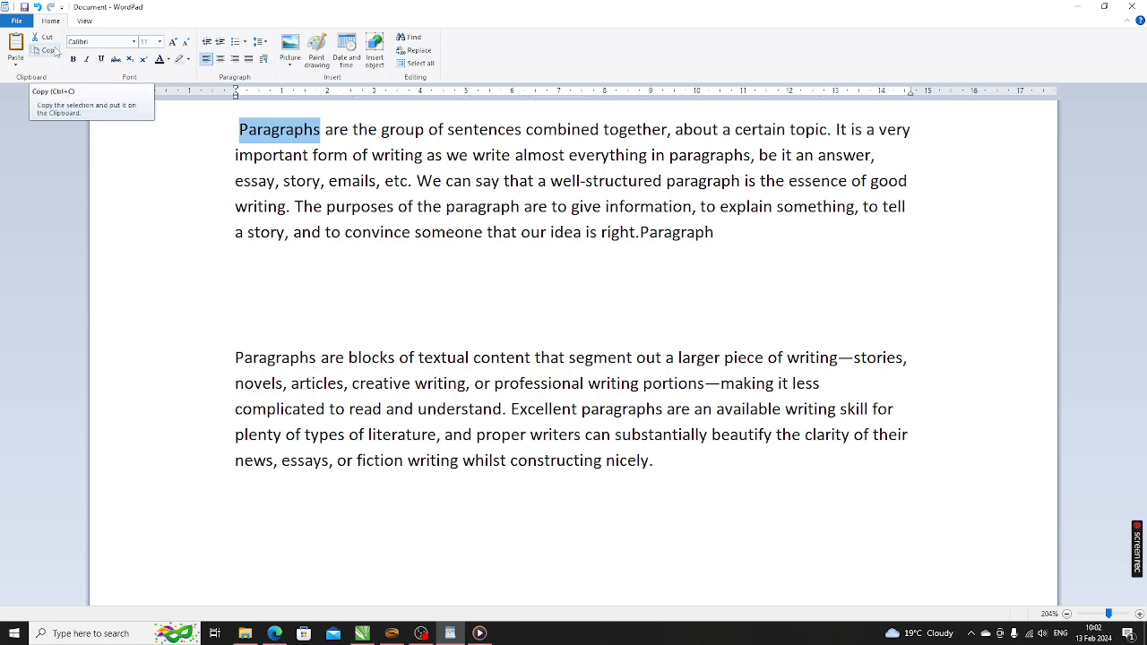
left_click(52, 52)
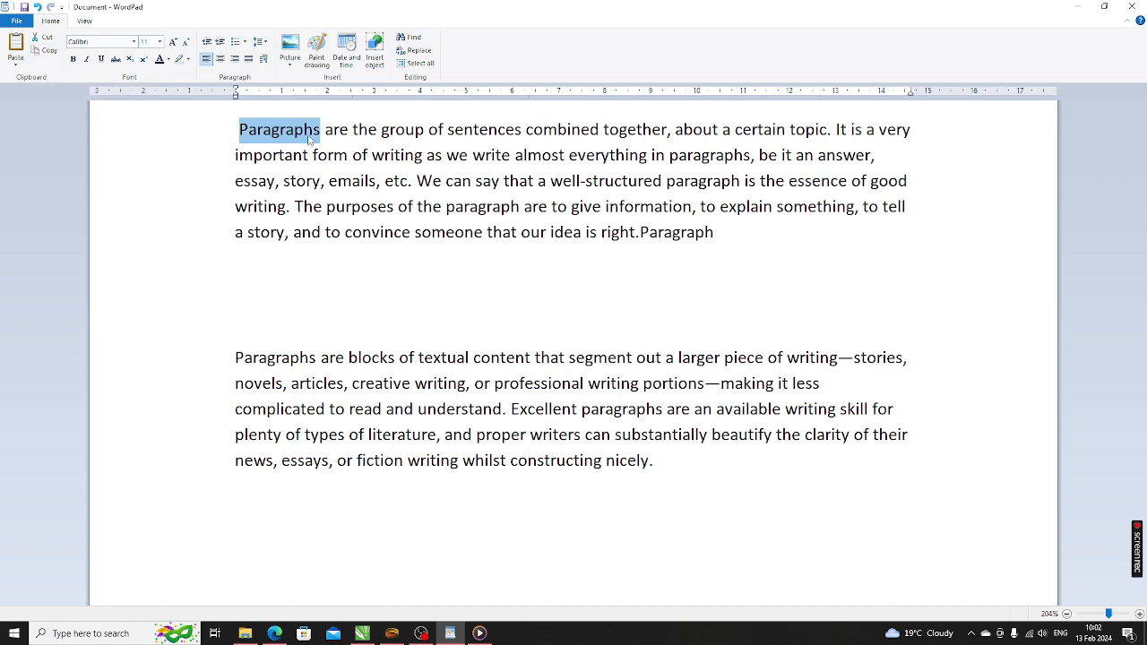
- Deselect the opening word "Paragraphs" and delete the blank space in front of it
left_click(305, 136)
left_click_drag(238, 130, 322, 130)
left_click(306, 134)
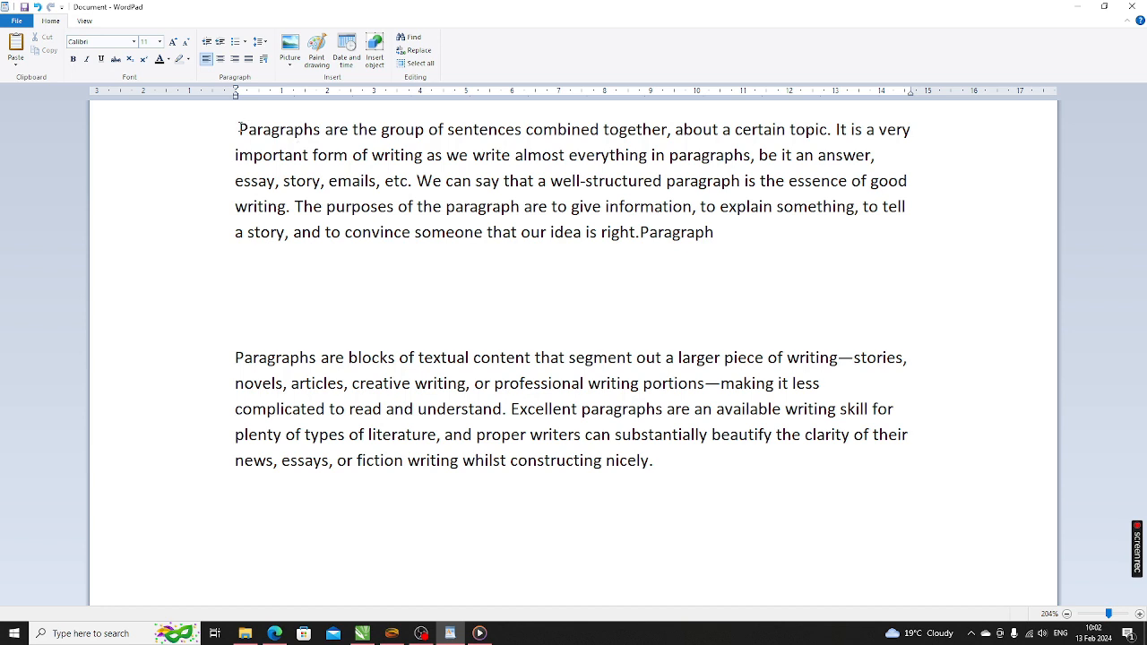
left_click(239, 129)
key("BackSpace")
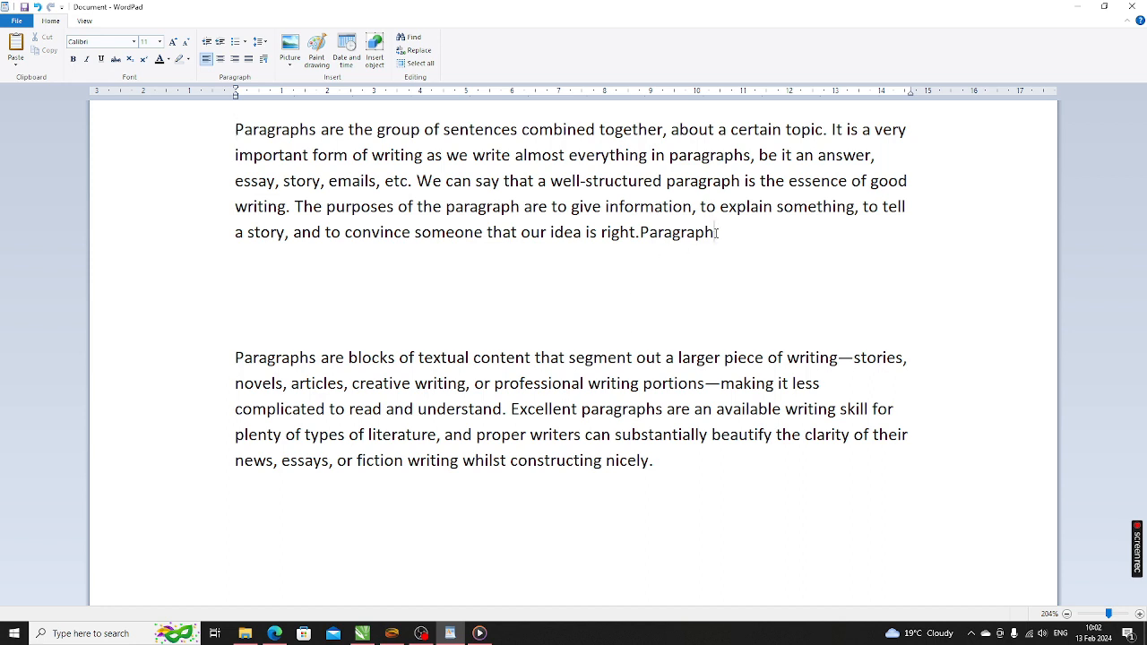
- Paste the copied word "Paragraphs" twice at the end of the first paragraph, with a space between the two copies
key("ctrl+v")
key("Return")
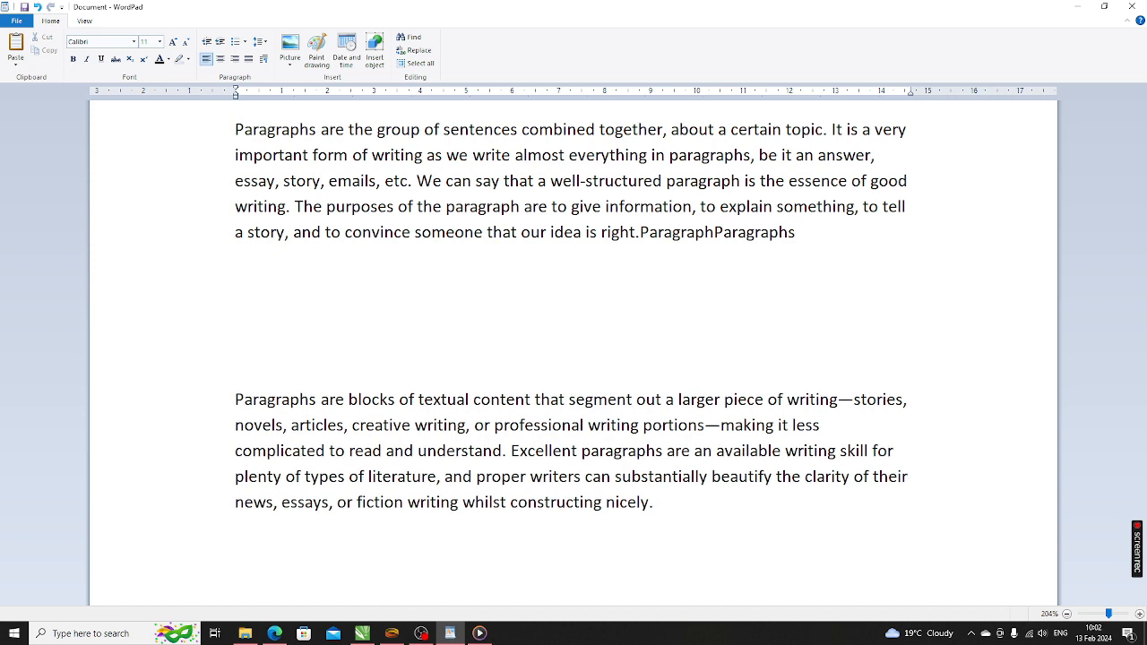
key("ctrl+v")
key("Left")
key("Left")
key("Left")
key("Left")
key("Left")
key("Left")
key("Left")
key("Left")
key("Left")
key("Left")
key("BackSpace")
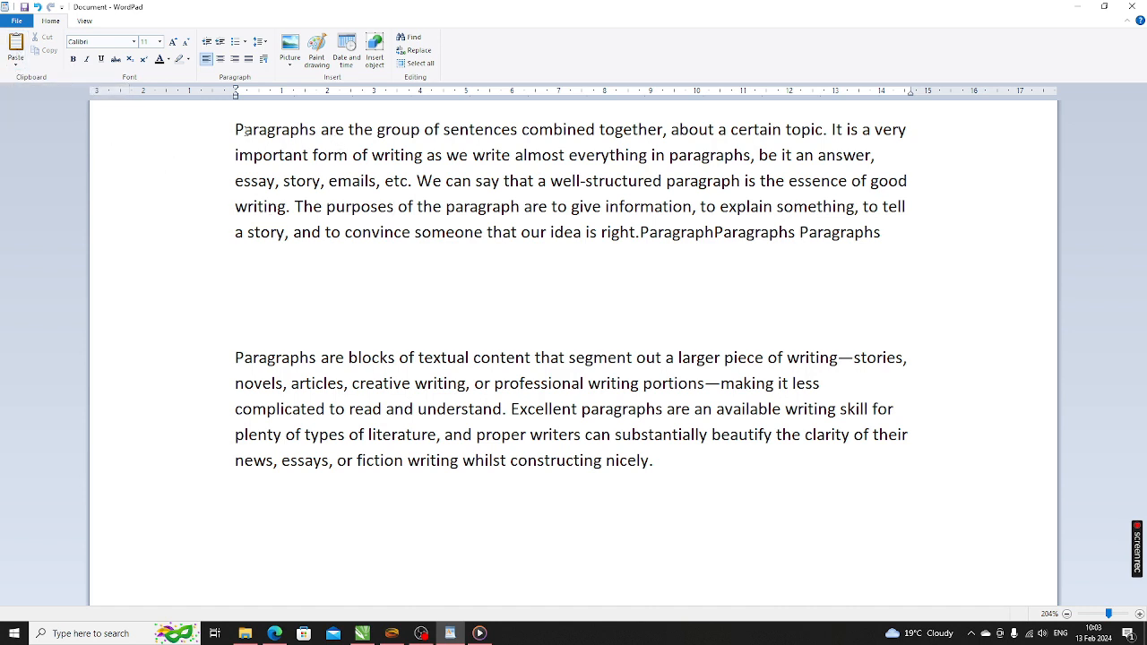
- Try the Bremen Blk BT and Bodoni MT Black fonts on the opening word "Paragraphs" of the first paragraph
left_click_drag(236, 131, 316, 132)
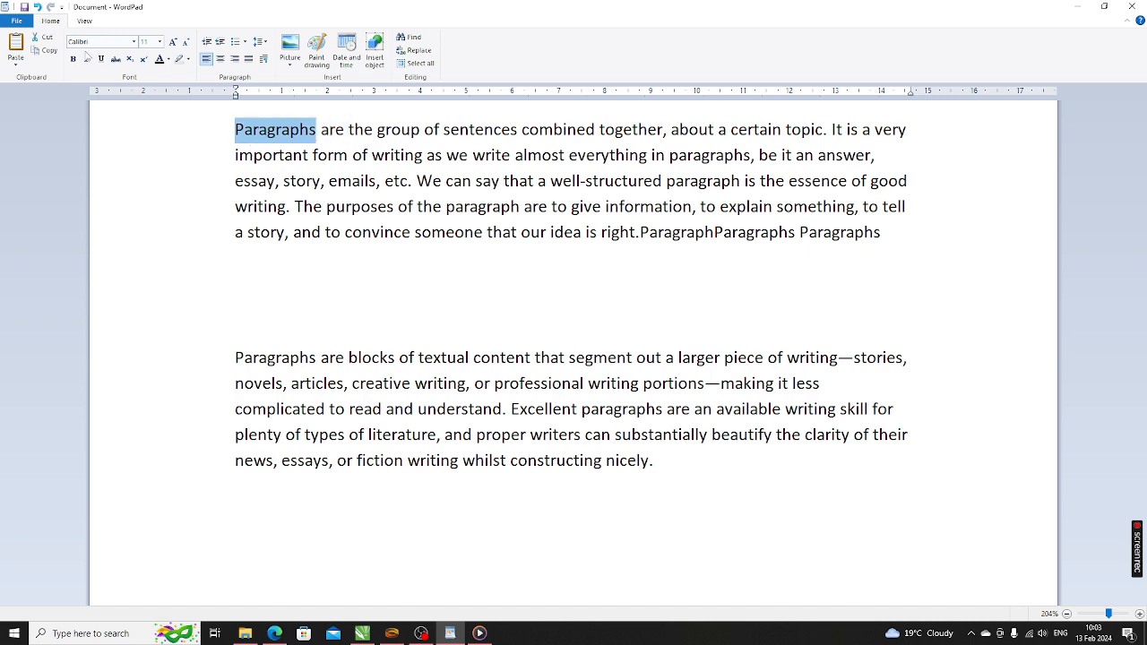
left_click(134, 43)
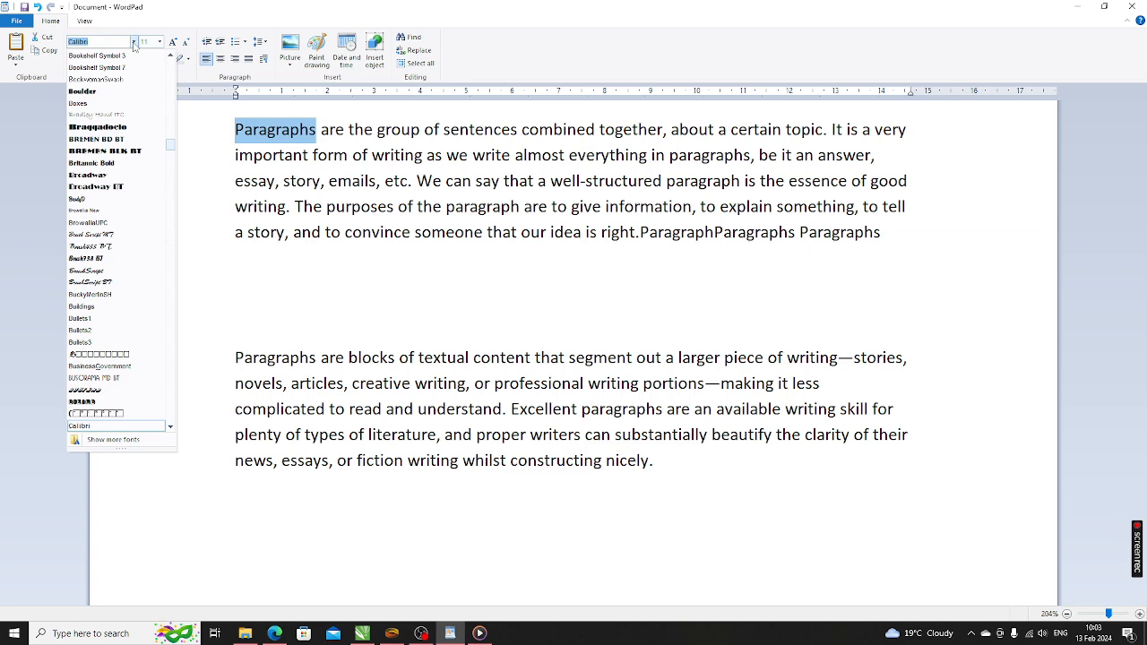
left_click(110, 150)
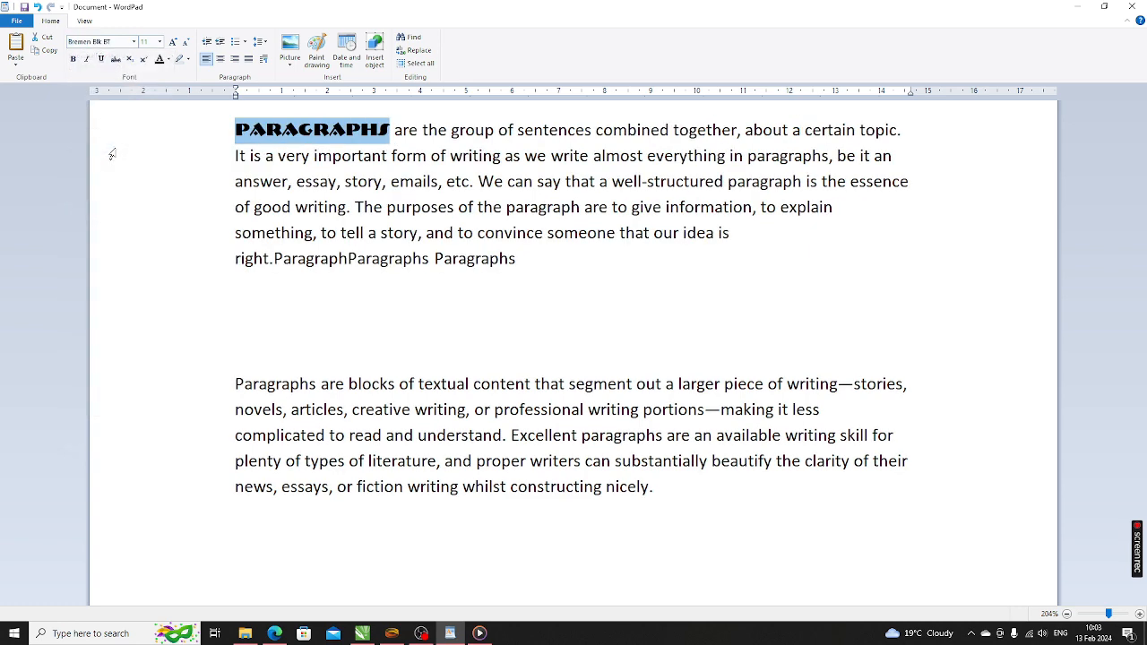
left_click(133, 41)
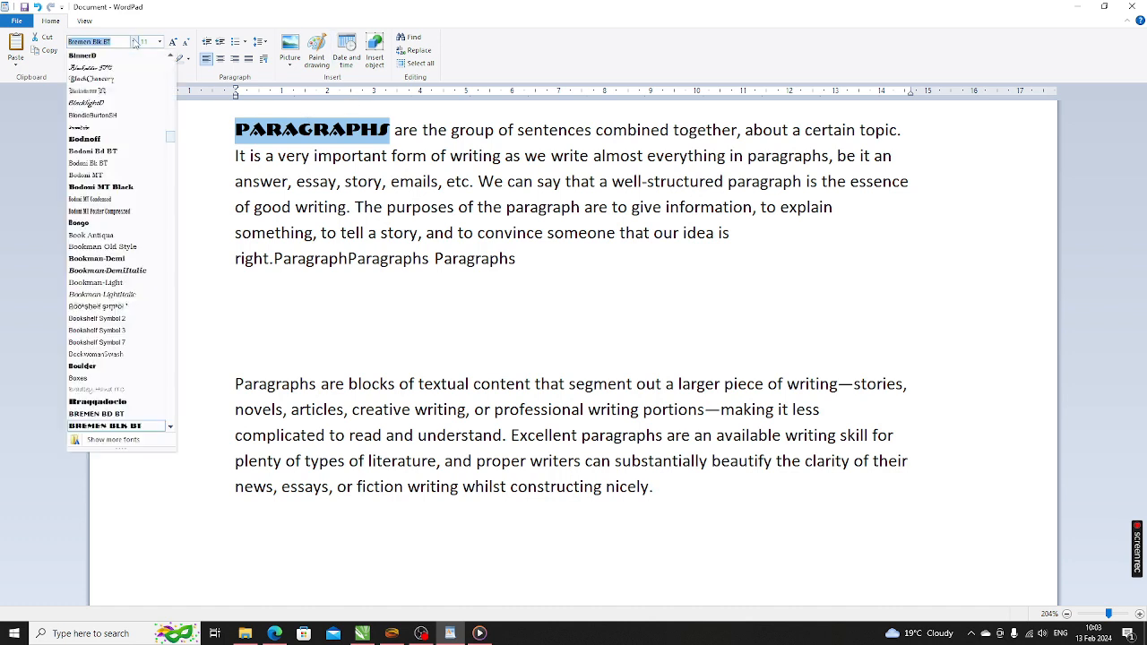
left_click(101, 187)
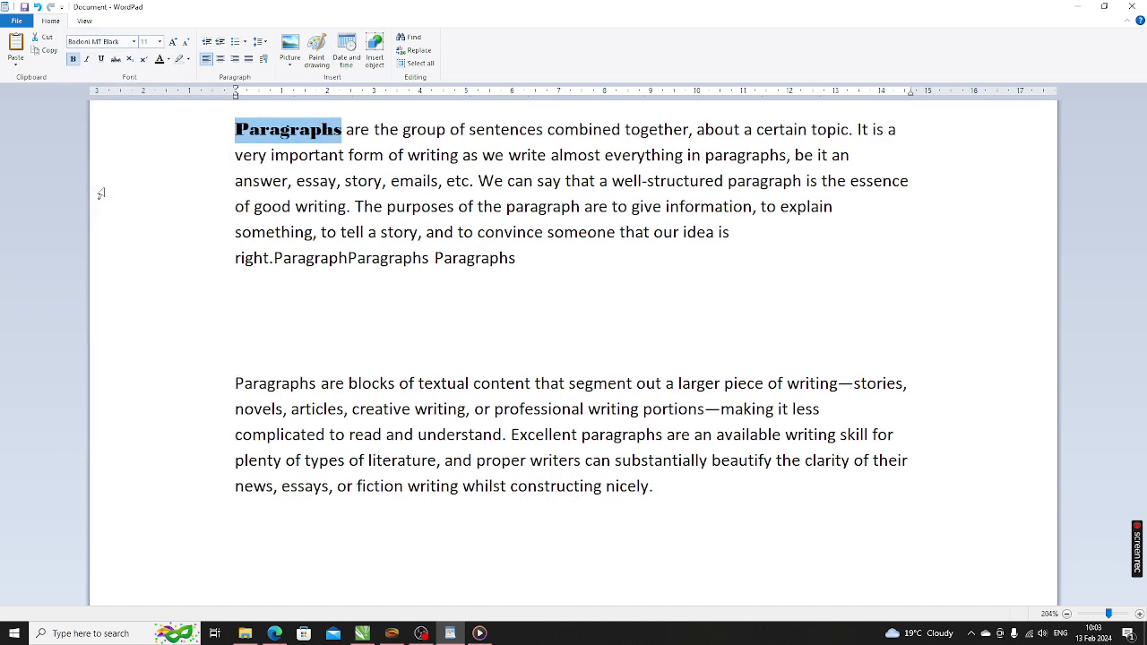
- Set the font of the first paragraph's opening word "Paragraphs" to Bodoni Bd BT and deselect it
left_click(124, 41)
key("Down")
key("Down")
key("Down")
key("Down")
key("Down")
key("Down")
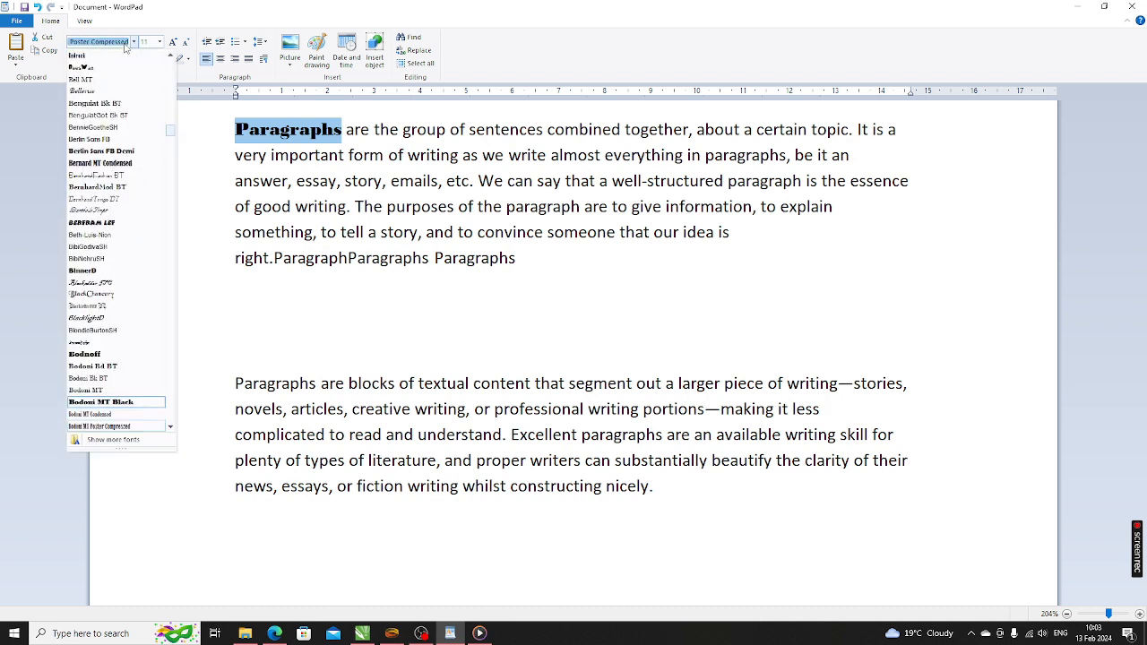
key("Up")
key("Up")
key("Up")
key("Up")
key("Up")
key("Up")
key("Up")
key("Up")
key("Up")
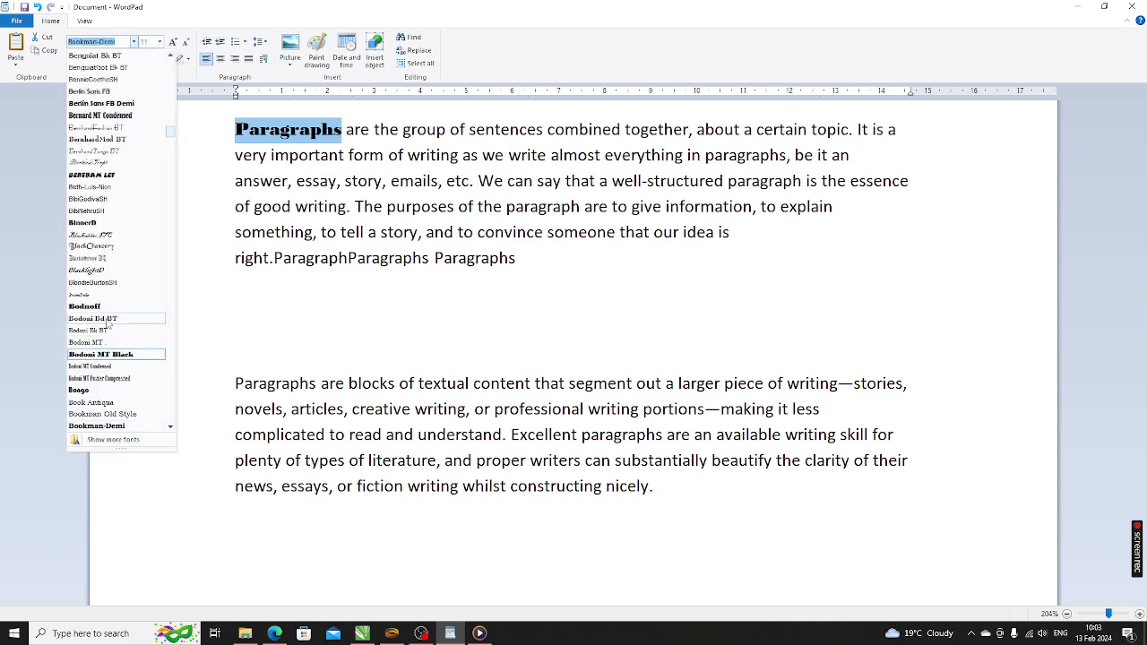
key("Return")
left_click(291, 144)
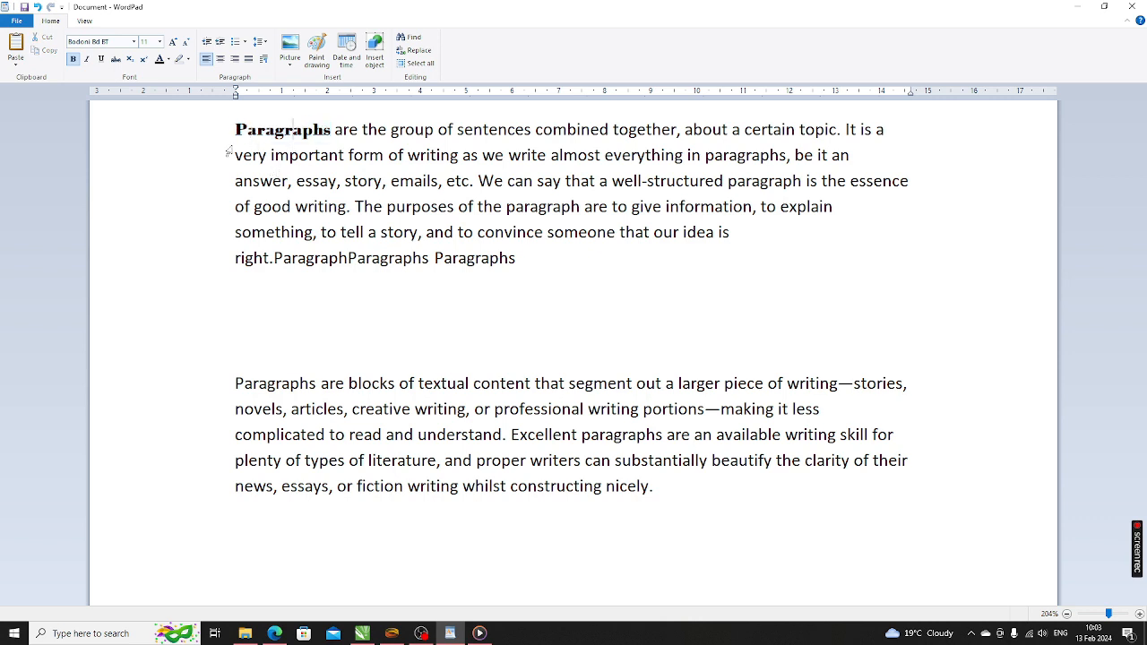
- Set the font size of the words "very important" in the first paragraph to 22
left_click_drag(231, 156, 348, 157)
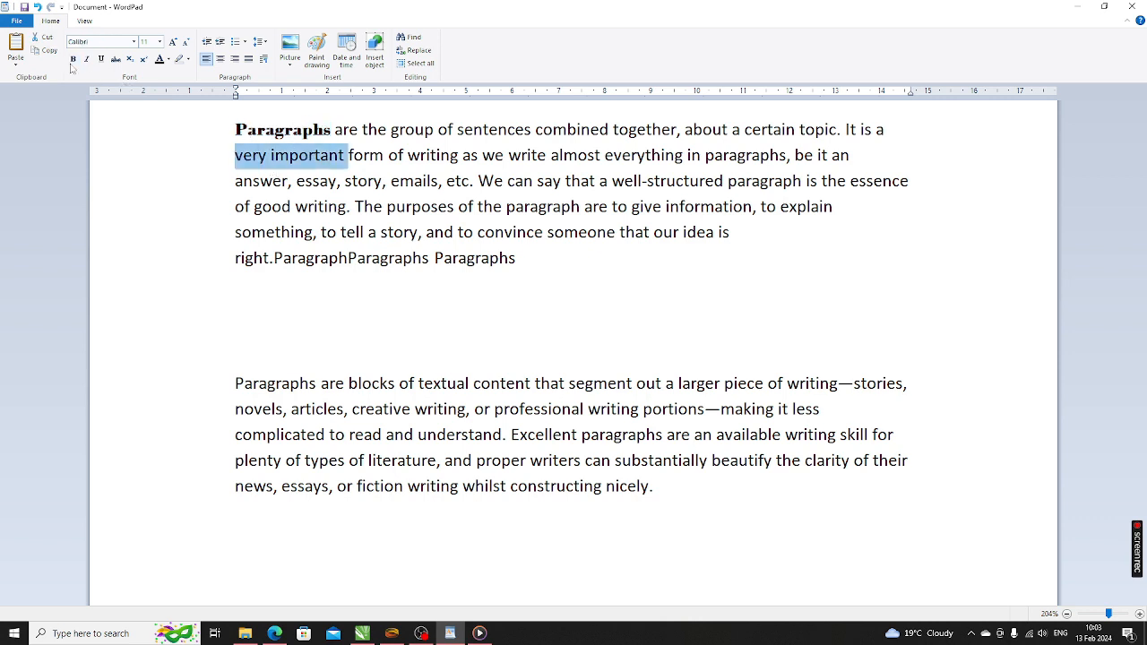
left_click(160, 45)
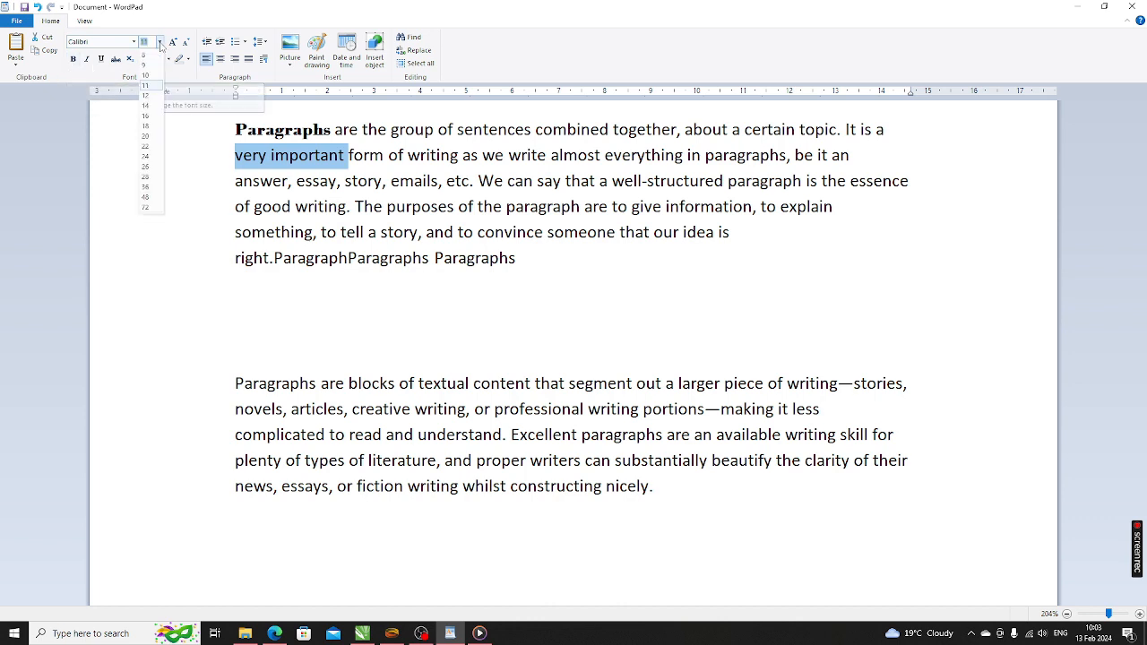
left_click(146, 147)
left_click(331, 161)
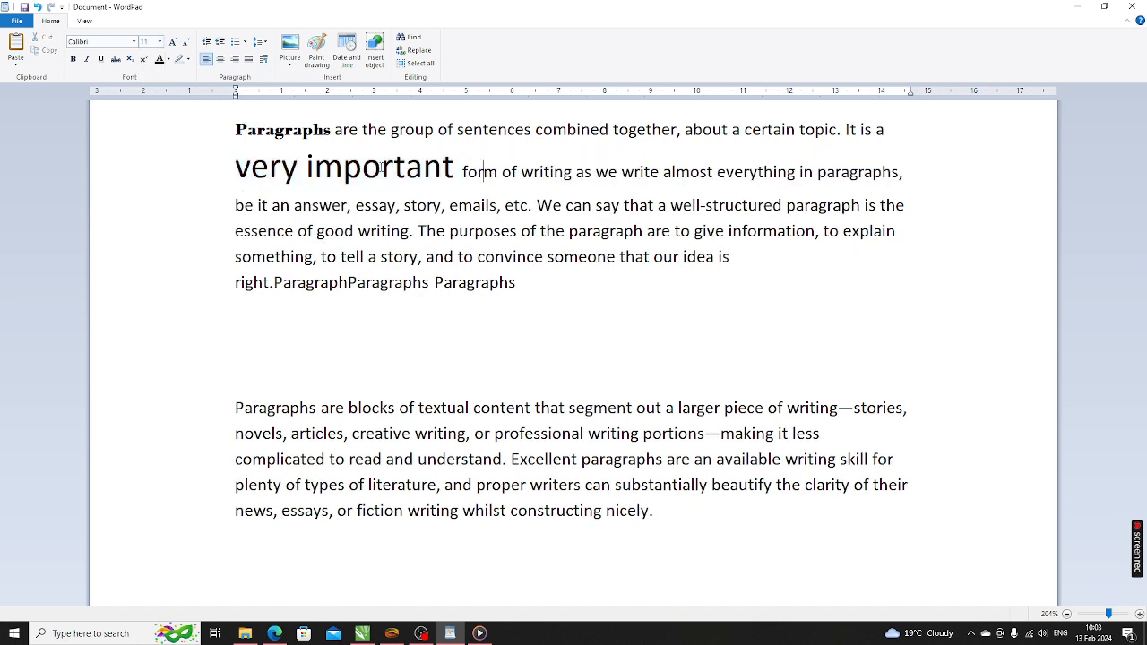
- Try font size 9 on the words "very important" in the first paragraph, settle on size 14 and deselect them
left_click_drag(461, 170, 235, 170)
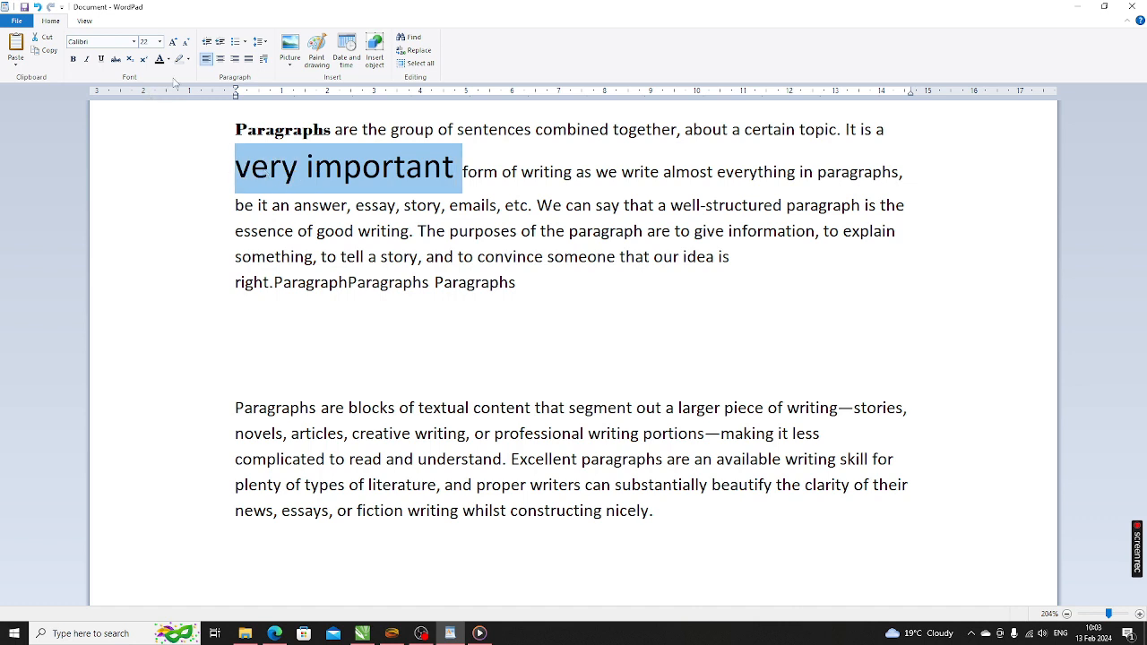
left_click(160, 42)
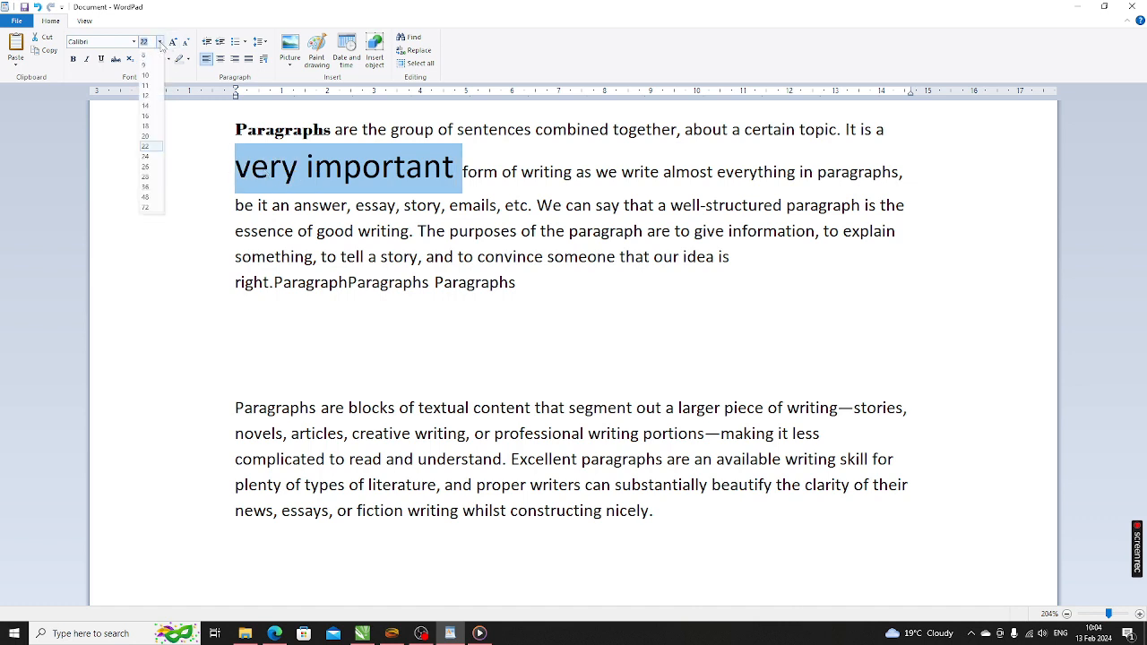
left_click(152, 67)
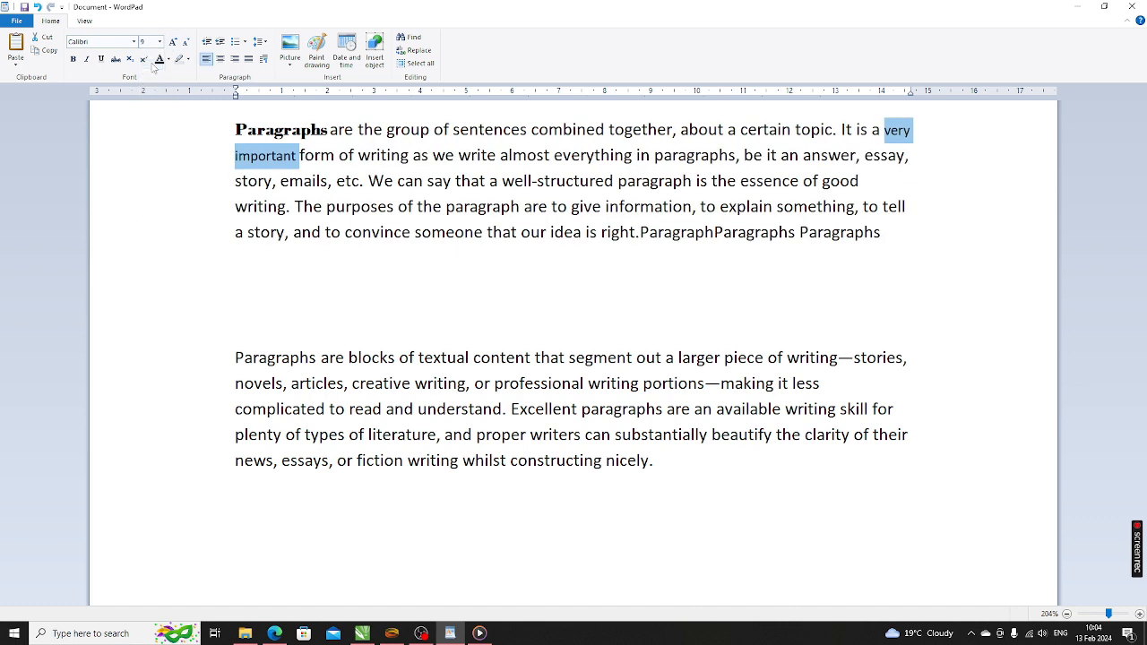
left_click(160, 42)
left_click(148, 106)
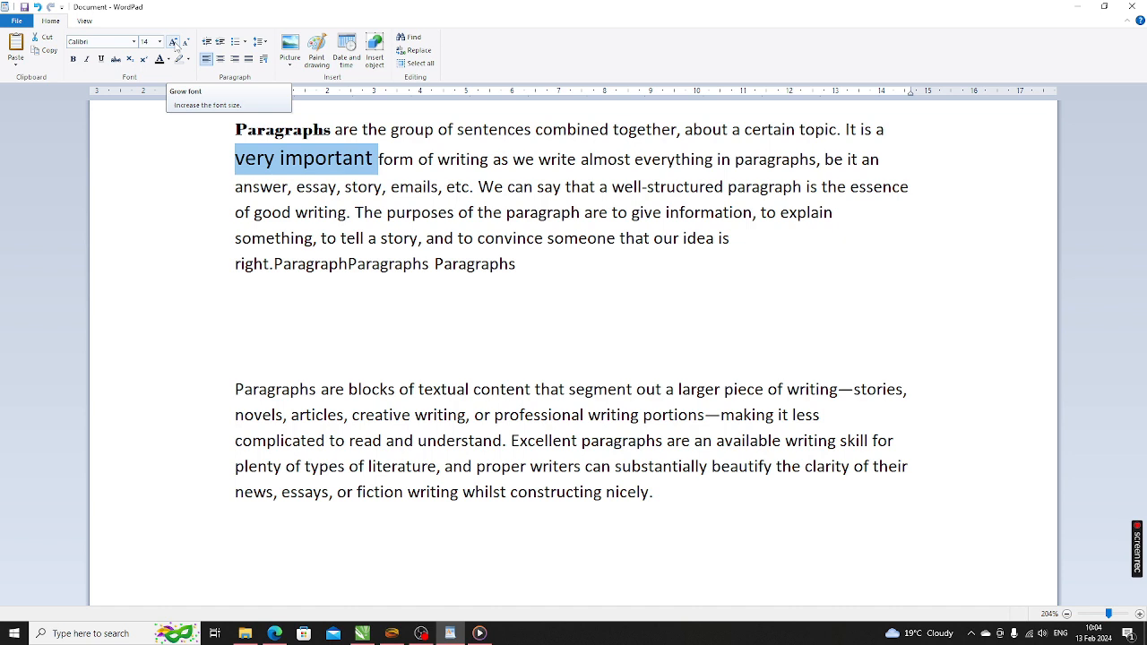
left_click(395, 264)
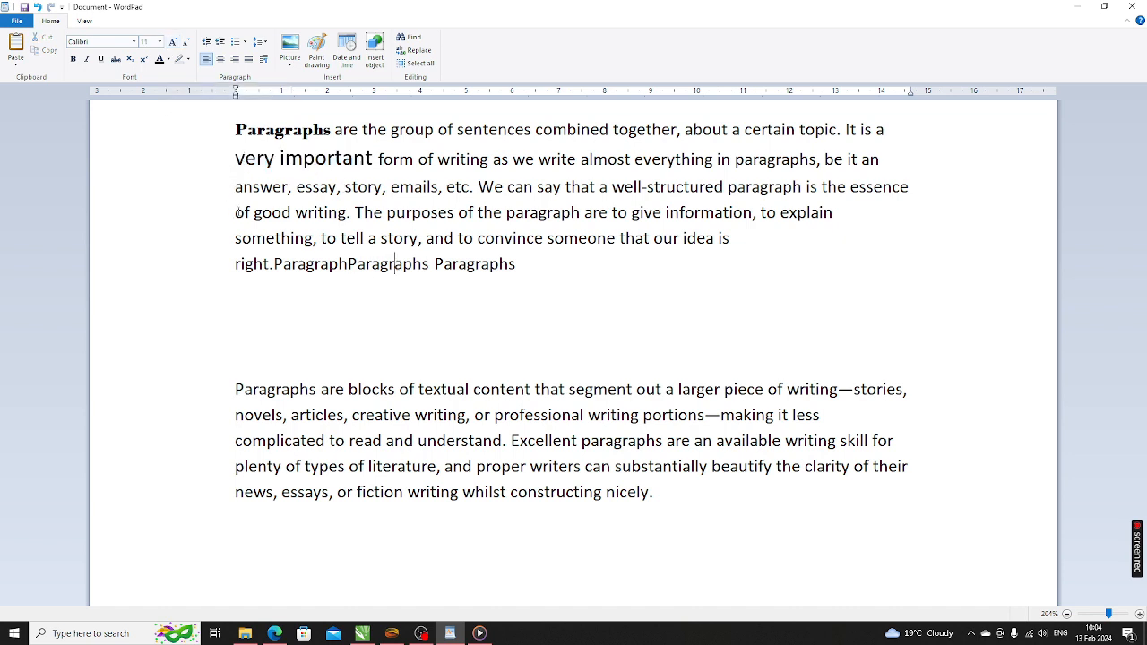
- Enlarge the last three lines of the first paragraph, starting at "of good writing", stepwise to font size 20
left_click_drag(236, 212, 506, 277)
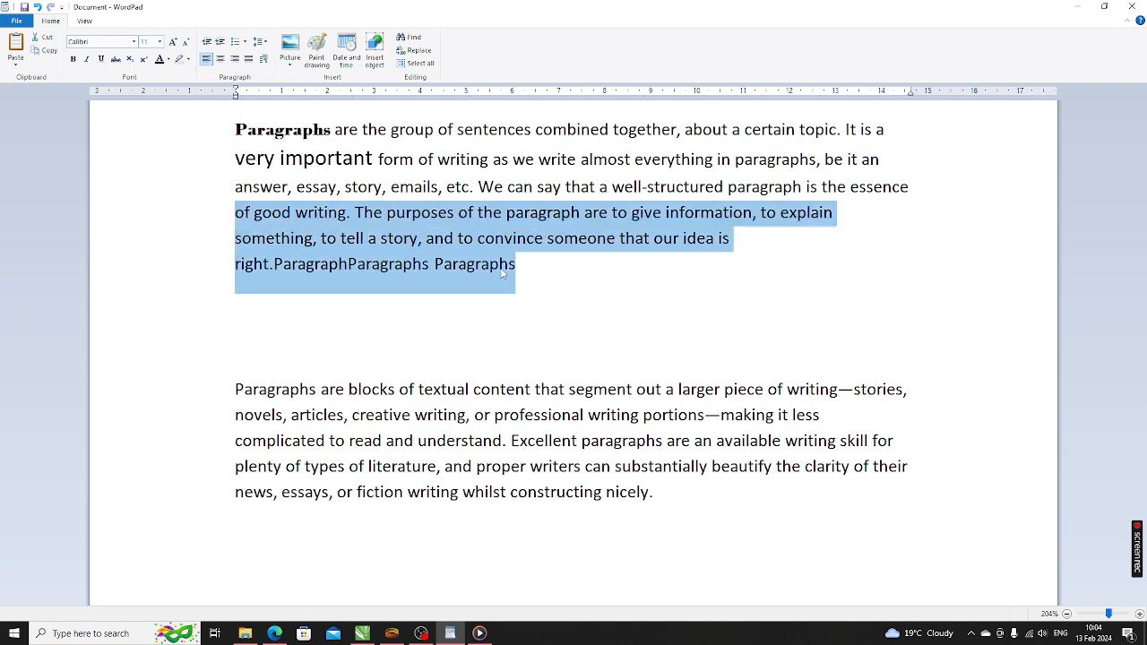
left_click(173, 43)
left_click(173, 42)
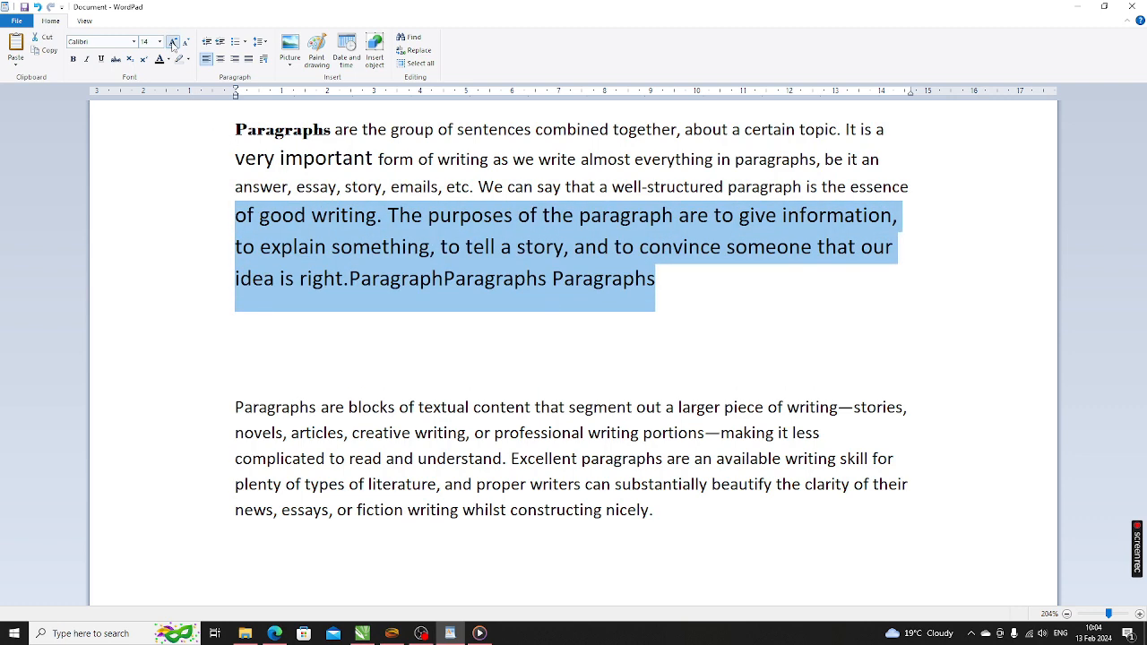
left_click(173, 42)
left_click(173, 42)
left_click(173, 42)
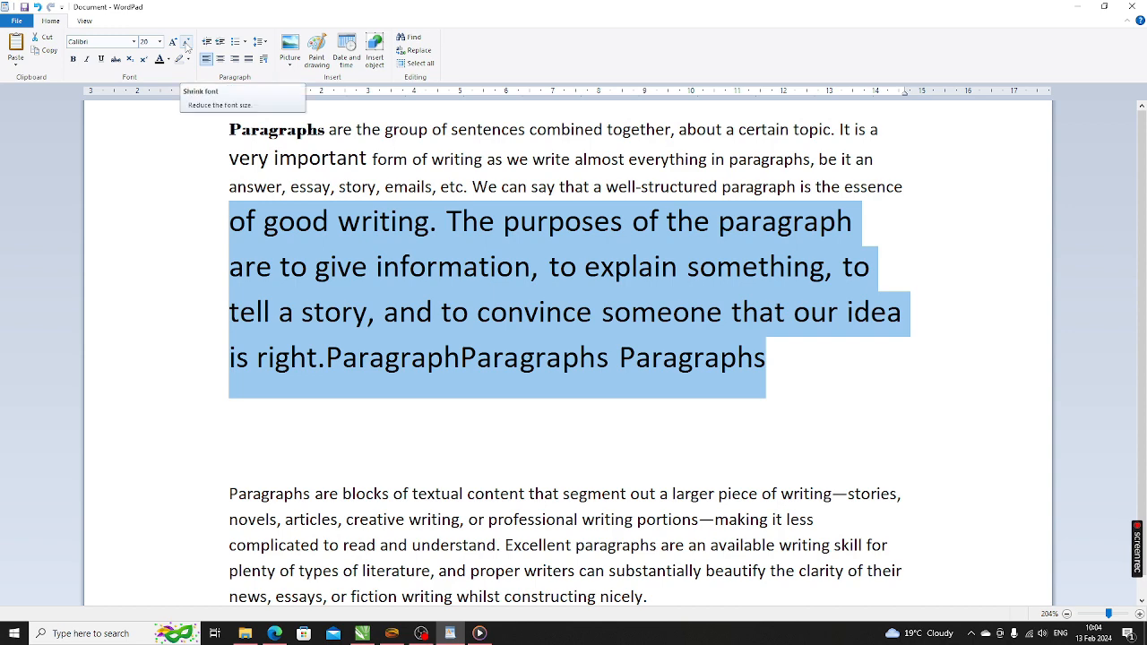
- Shrink the last three lines of the first paragraph stepwise to font size 9
left_click(186, 42)
left_click(185, 42)
left_click(186, 42)
left_click(185, 42)
left_click(185, 43)
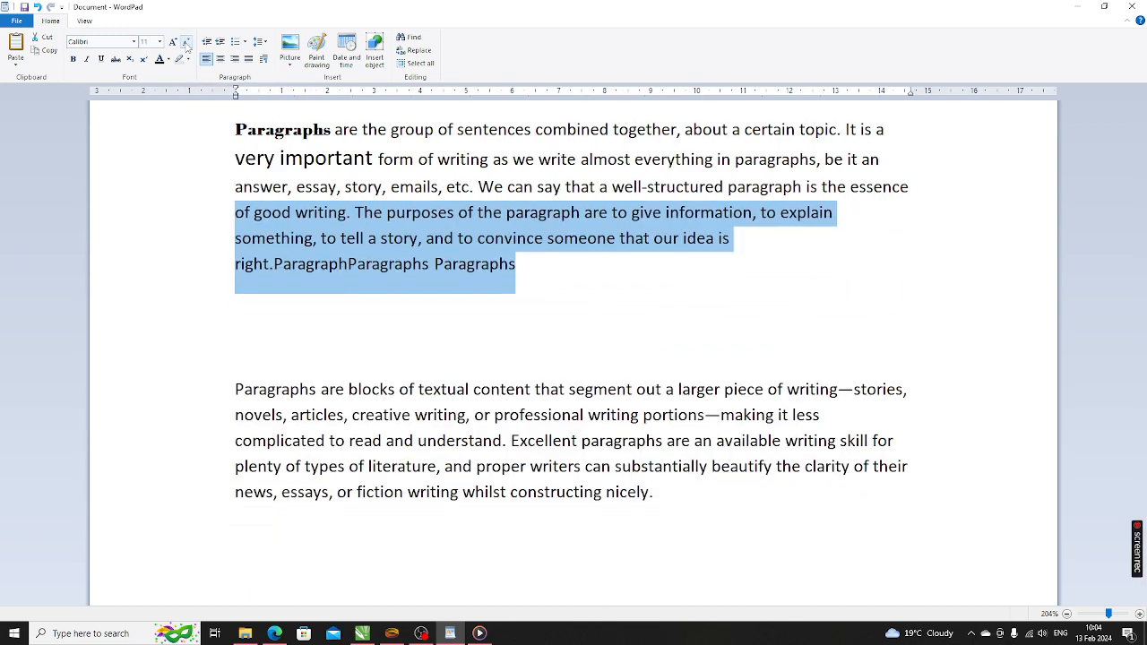
left_click(186, 42)
left_click(185, 42)
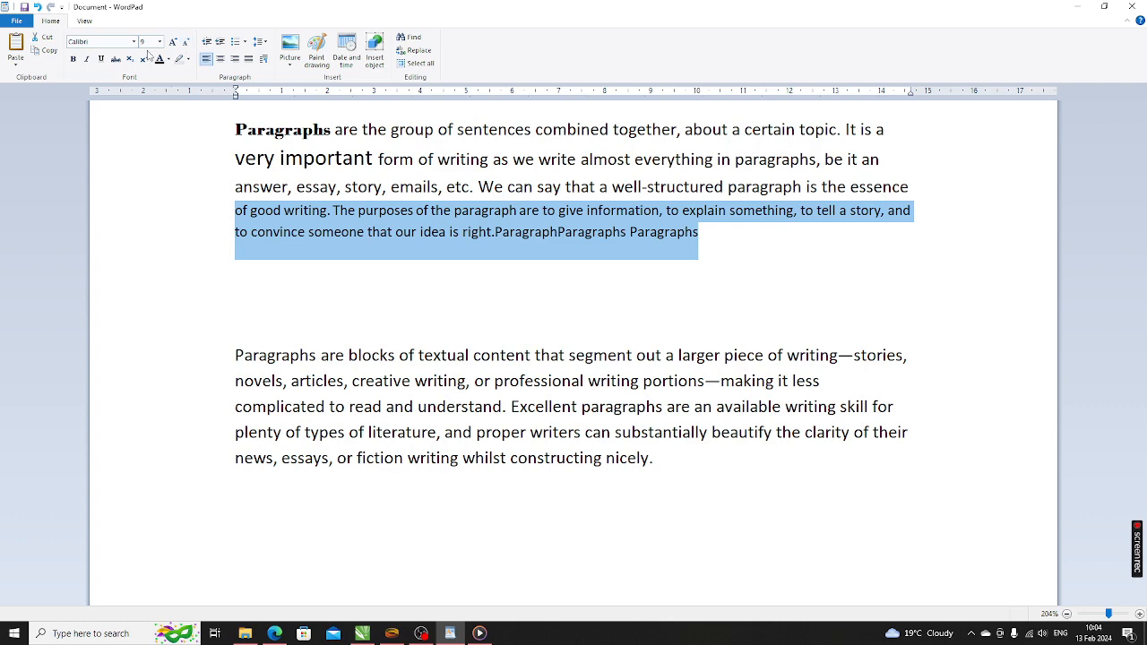
- Grow the selected lines of the first paragraph to font size 16, and reduce them stepwise to 12
left_click(173, 42)
left_click(173, 42)
left_click(173, 43)
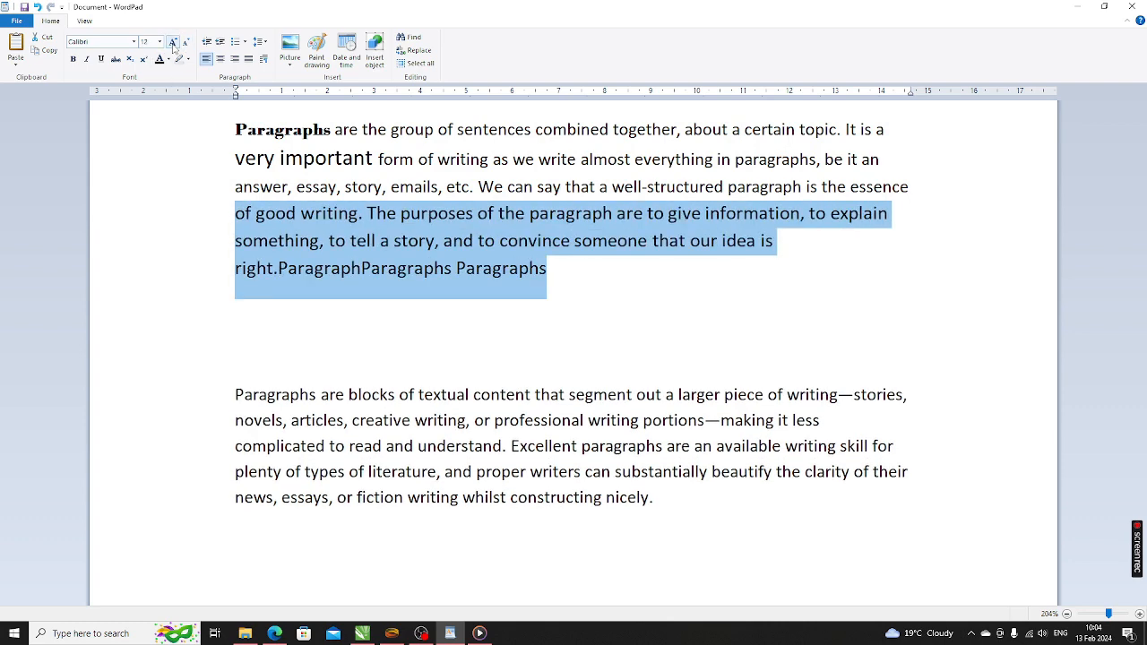
left_click(172, 42)
left_click(173, 42)
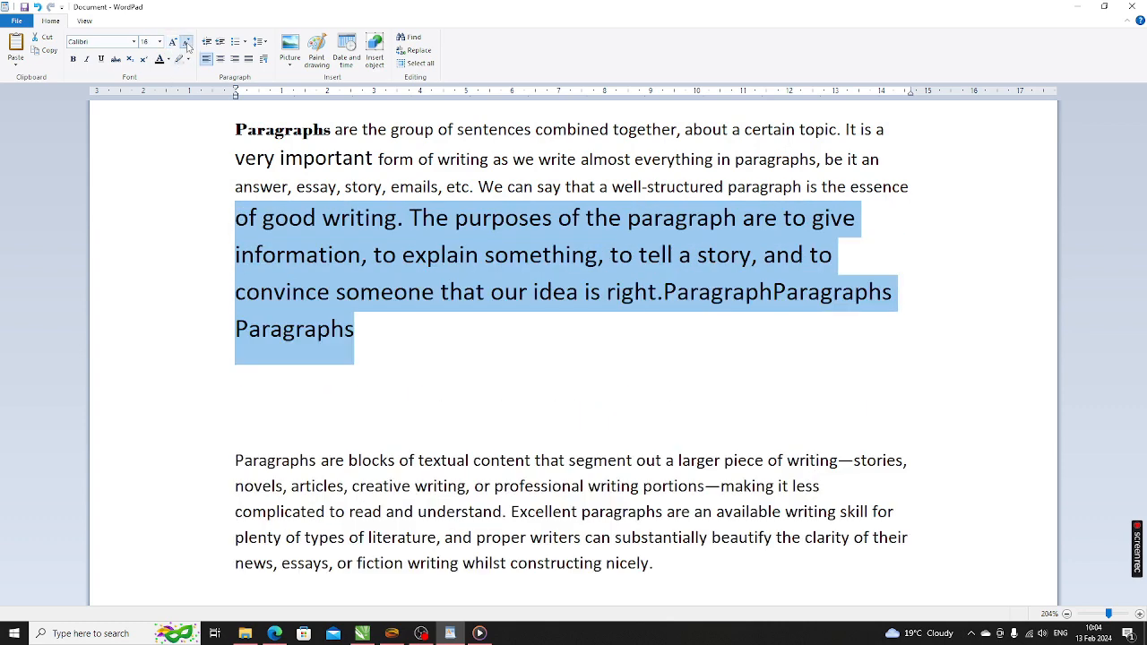
left_click(187, 44)
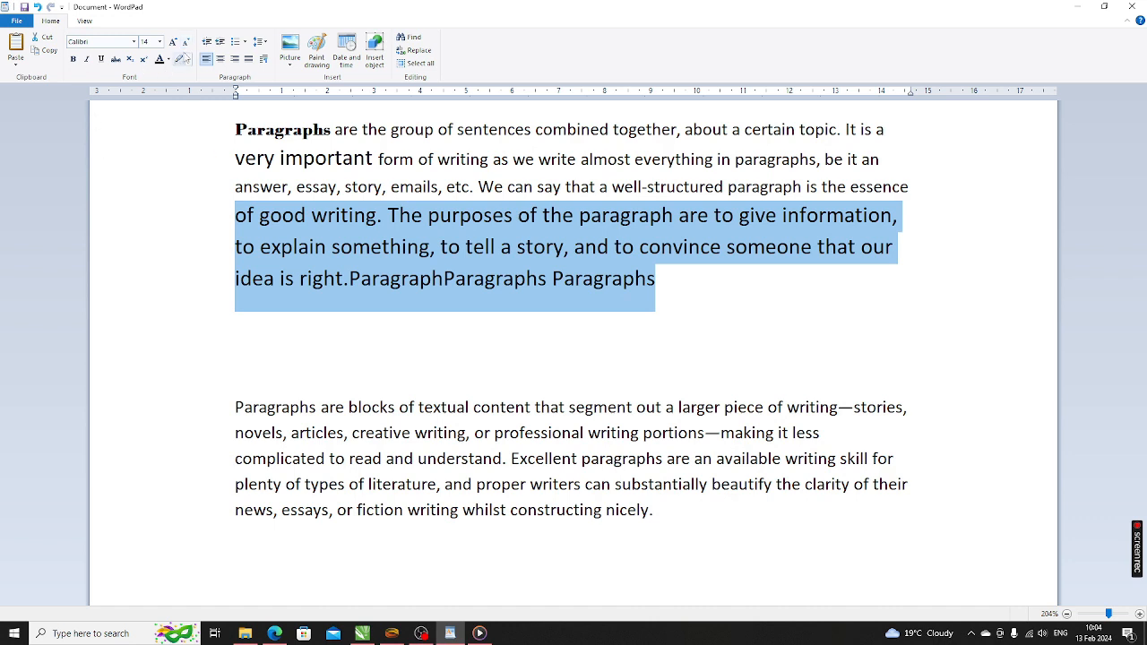
left_click(187, 44)
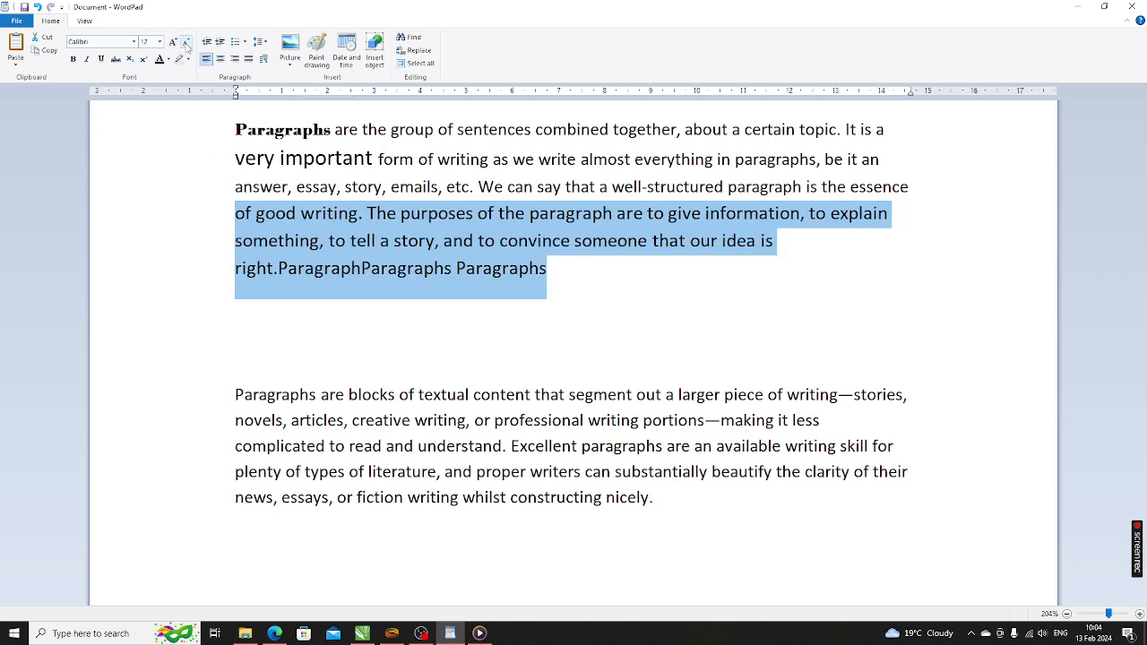
- Try bold and italic in turn on the last three lines of the first paragraph, removing each again
left_click(77, 60)
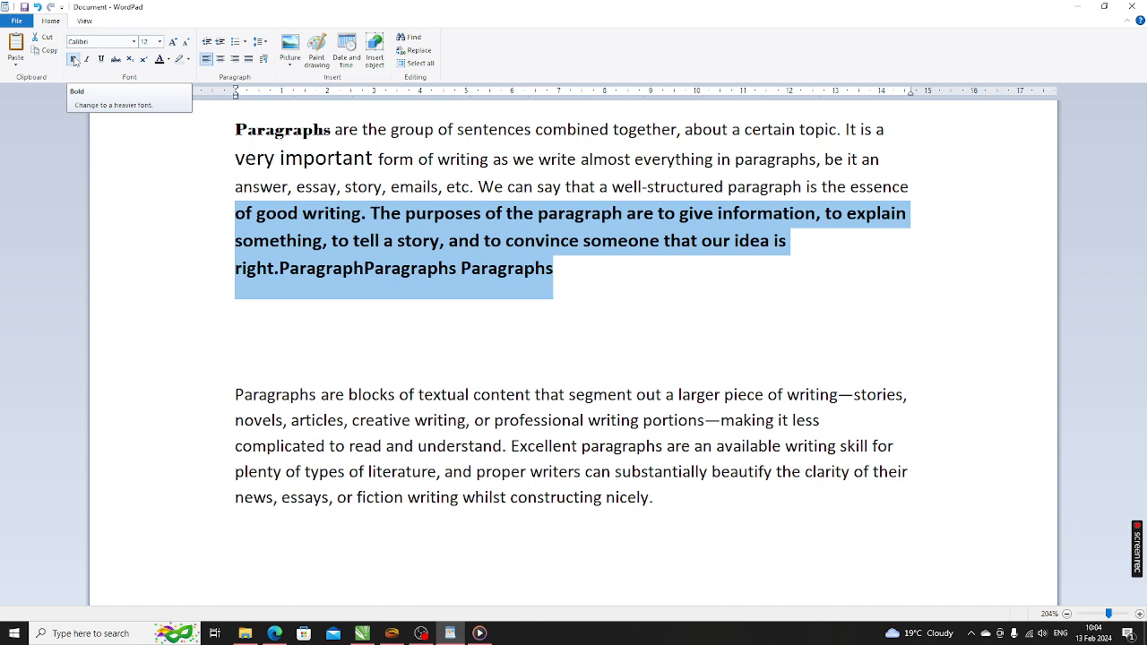
left_click(74, 61)
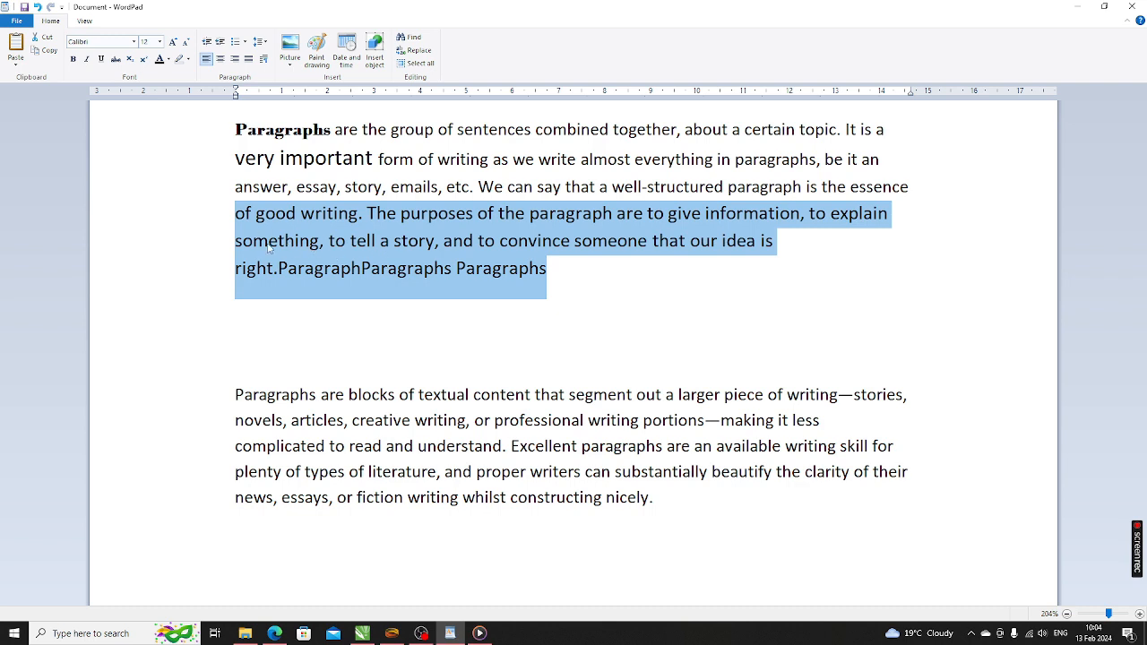
left_click(87, 59)
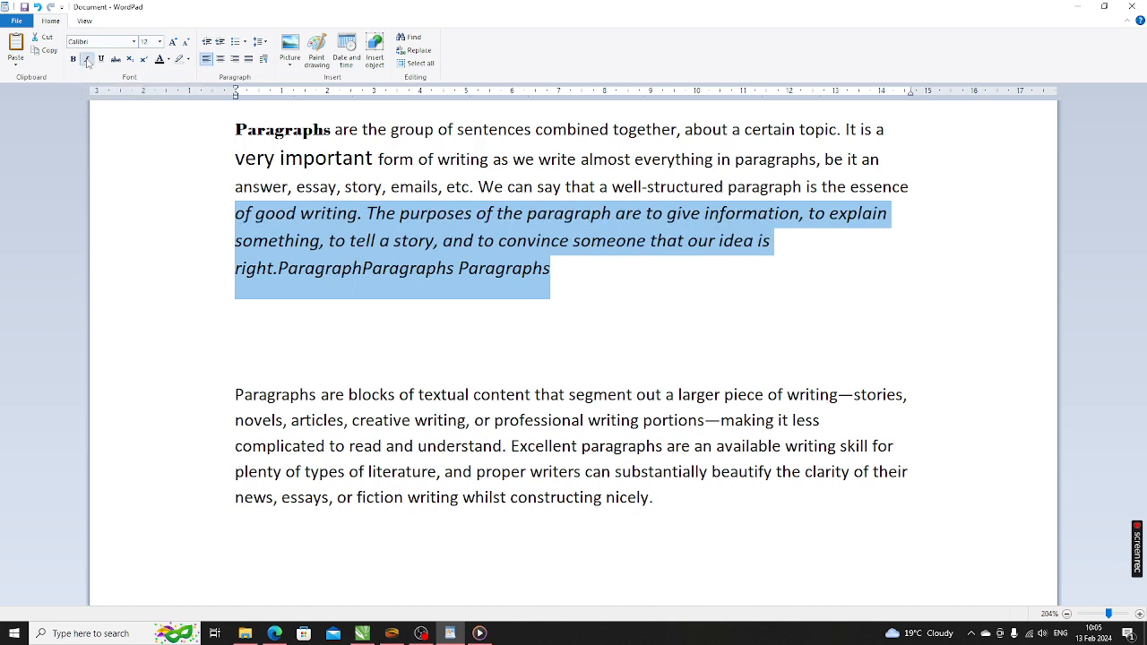
left_click(87, 59)
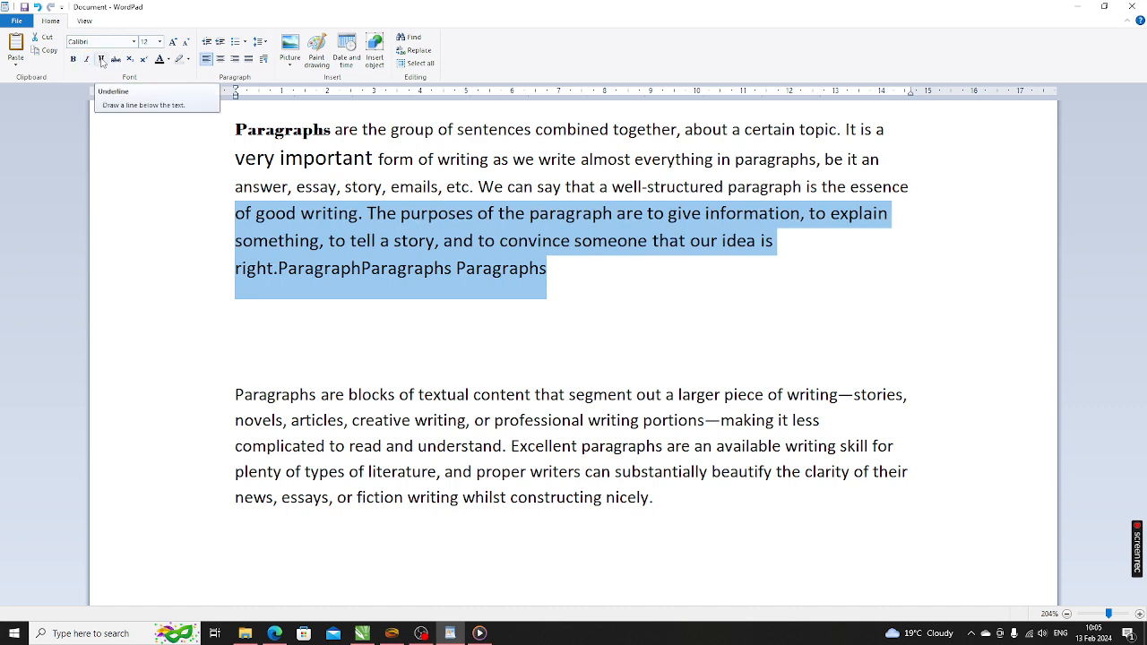
- Try underline and strikethrough in turn on the last three lines of the first paragraph, removing each again
left_click(102, 60)
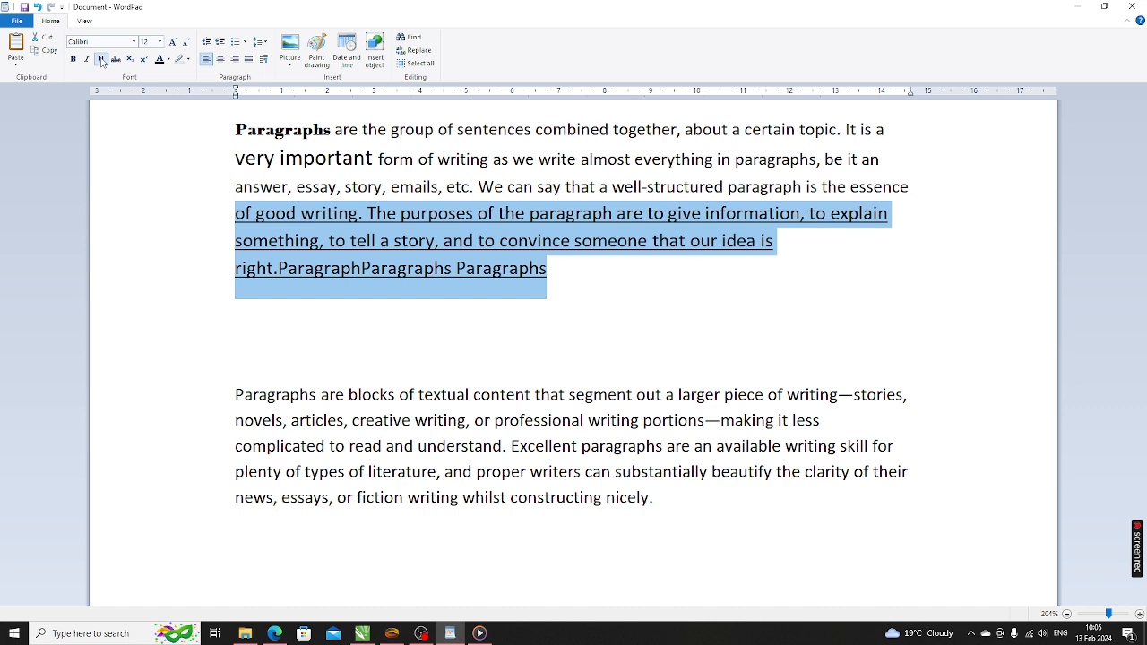
left_click(101, 60)
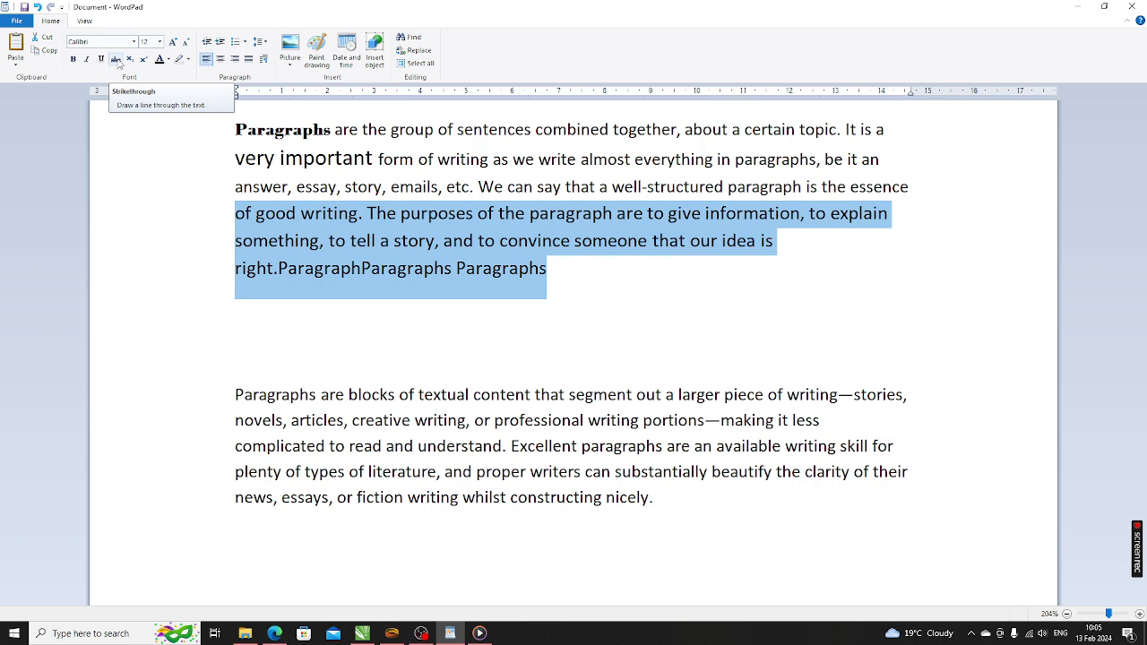
left_click(116, 60)
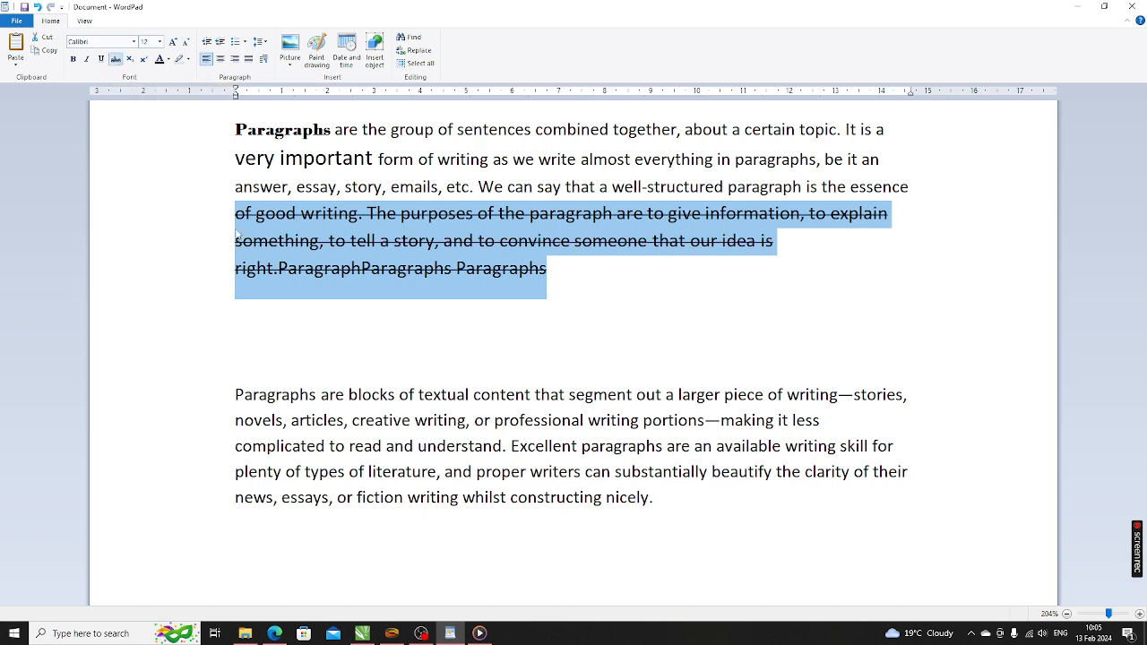
left_click(753, 215)
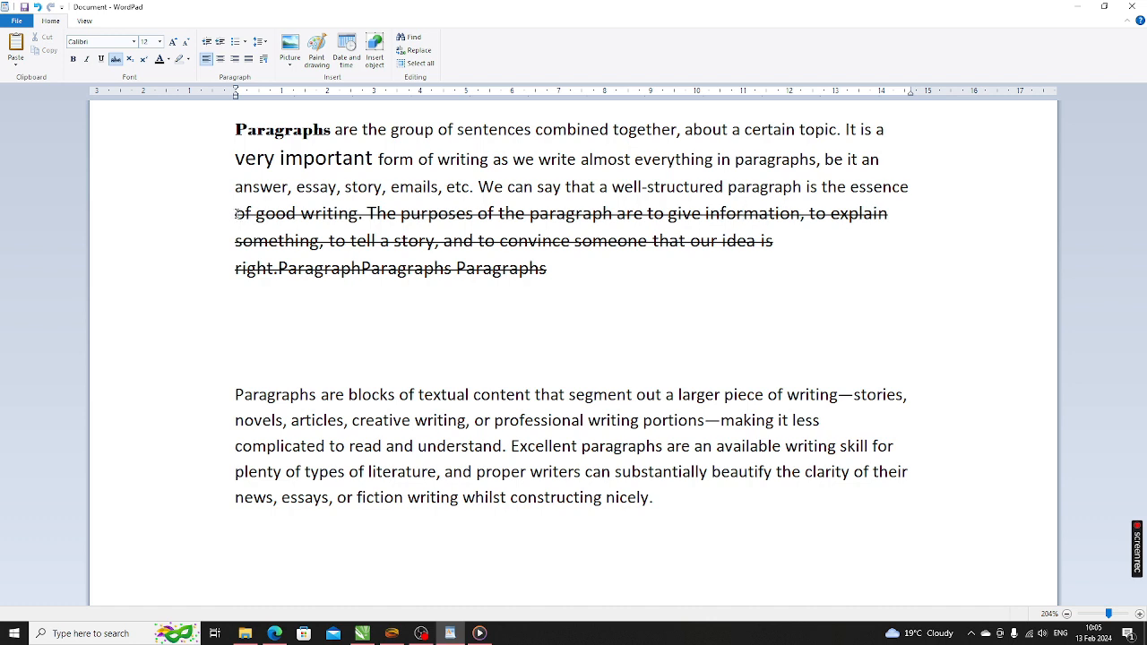
left_click_drag(236, 214, 556, 284)
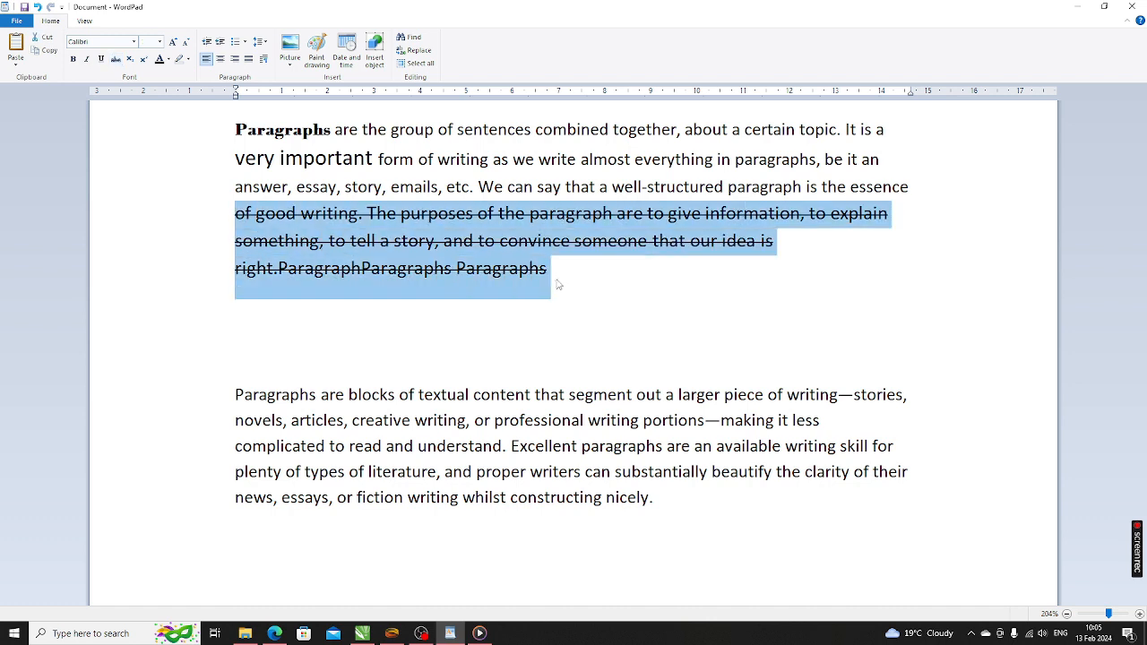
left_click(116, 59)
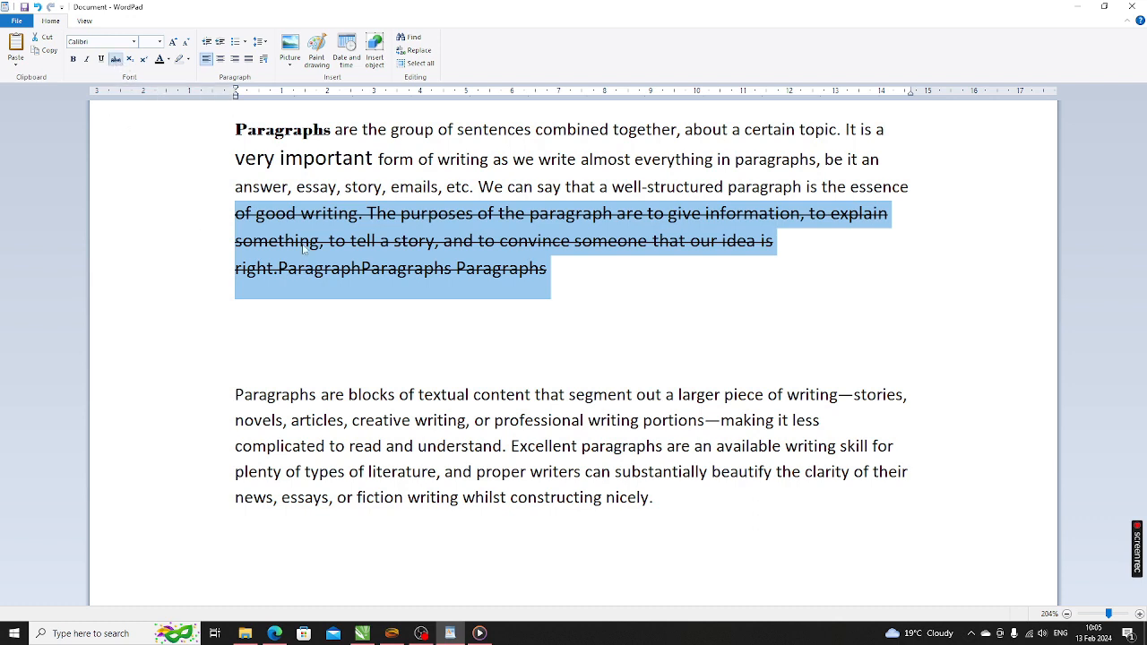
left_click(313, 215)
left_click_drag(236, 213, 589, 299)
left_click(116, 59)
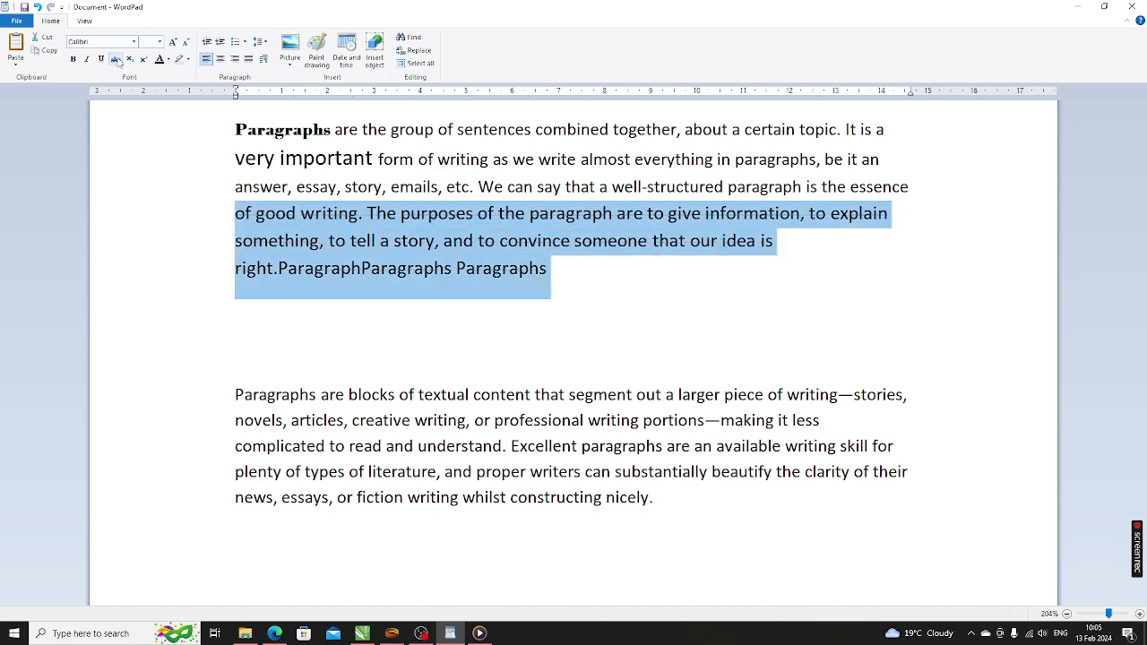
left_click(315, 215)
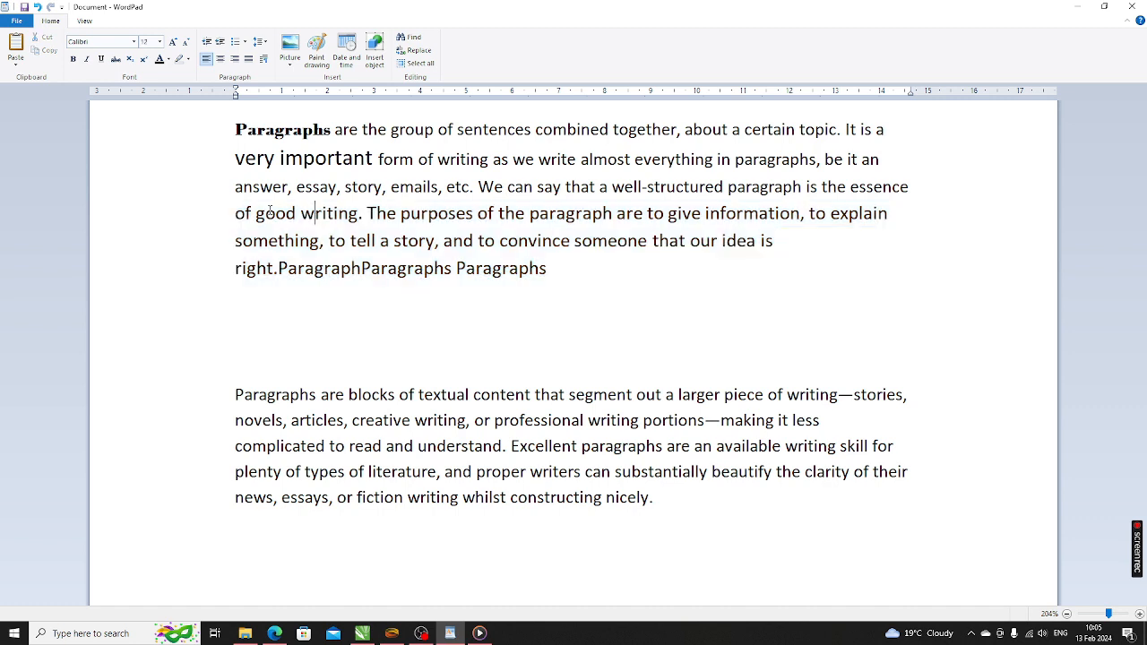
- Add "H2O" after a space at the end of the first paragraph and make its 2 a subscript
left_click(548, 269)
type("H2O")
left_click_drag(564, 274, 574, 274)
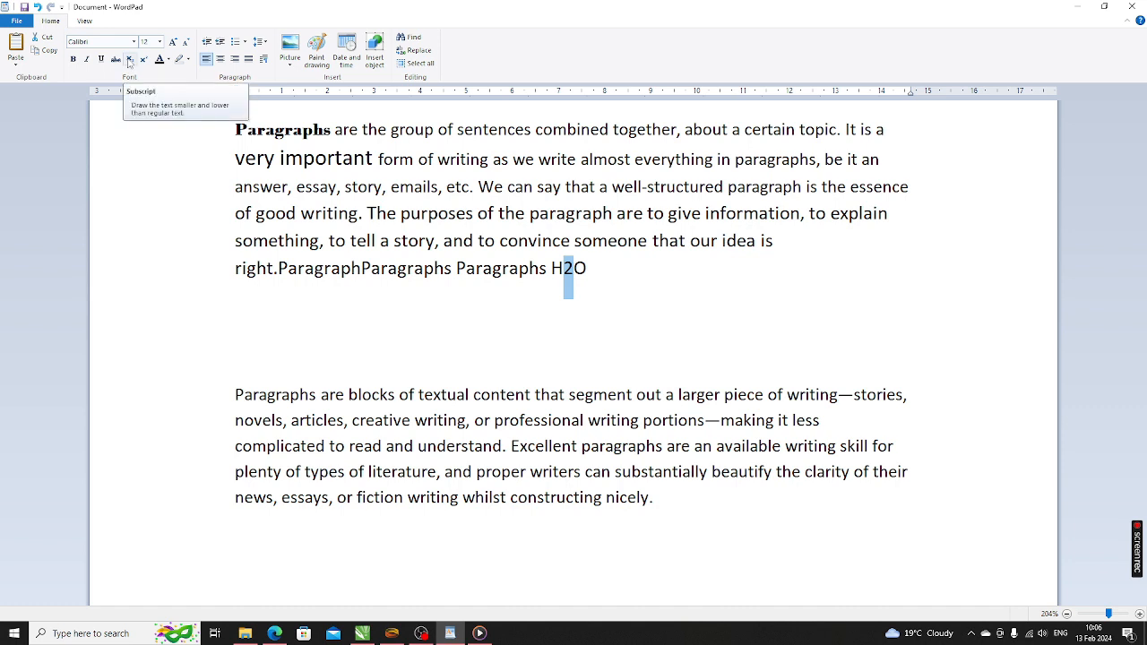
left_click(130, 60)
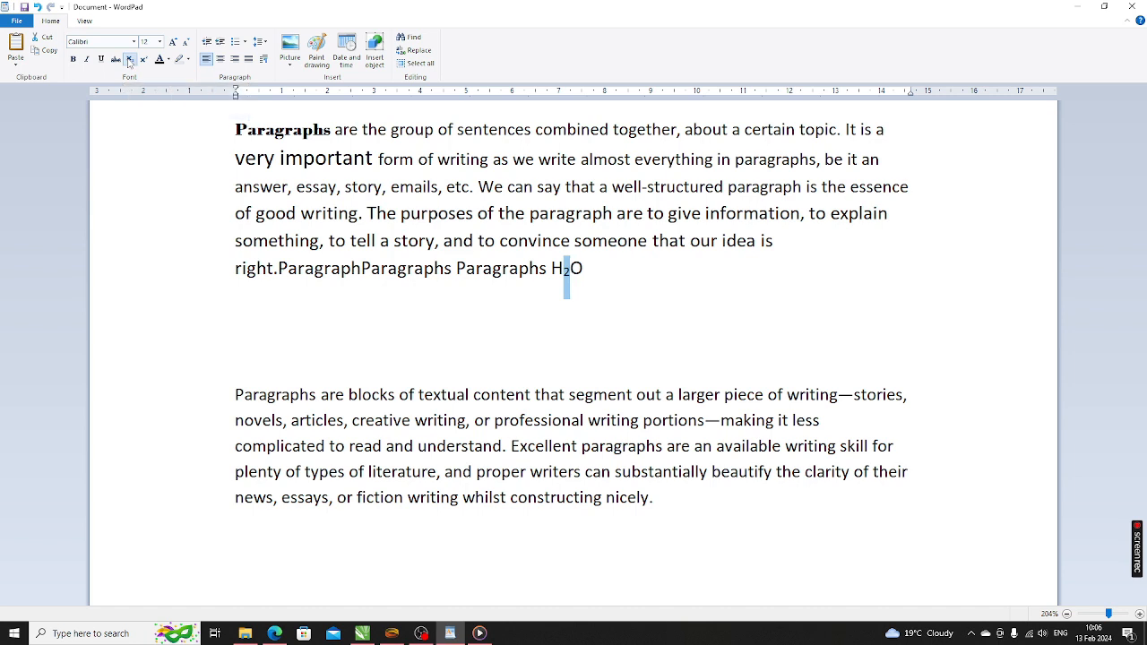
left_click(575, 283)
- Change the 2 in "H2O" at the end of the first paragraph to superscript and deselect it
left_click(565, 268)
left_click_drag(565, 269, 574, 269)
left_click(143, 59)
left_click(577, 312)
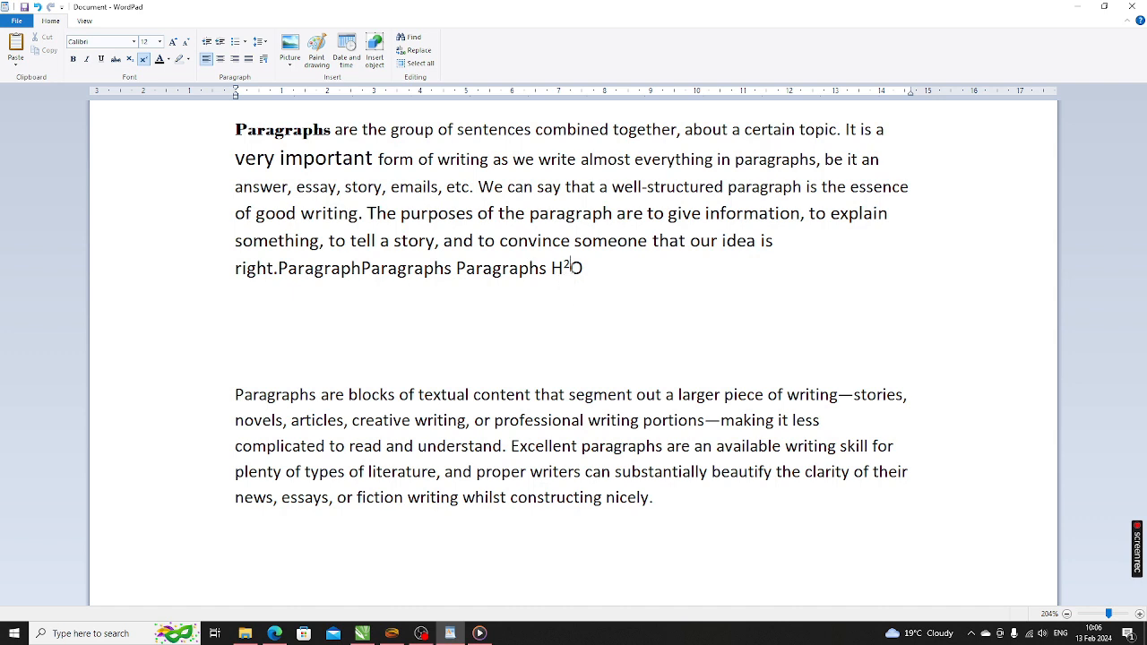
left_click(585, 268)
- Colour the last line of the first paragraph, starting at "right.", red and deselect it
left_click(508, 272)
left_click_drag(236, 269, 563, 272)
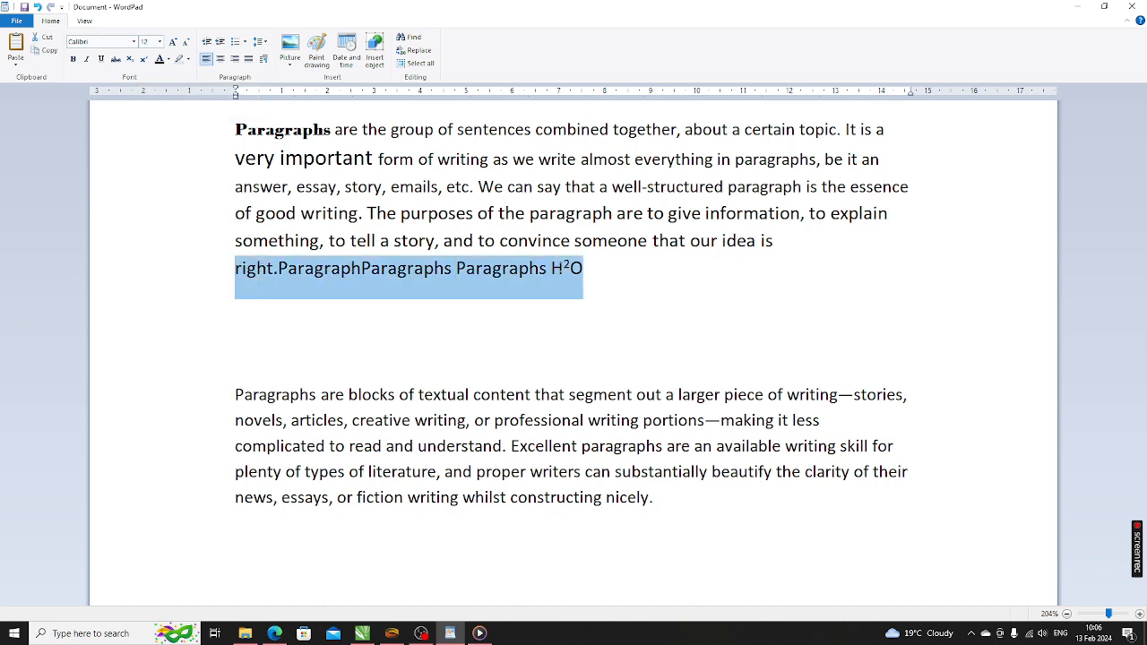
left_click(168, 60)
left_click(172, 88)
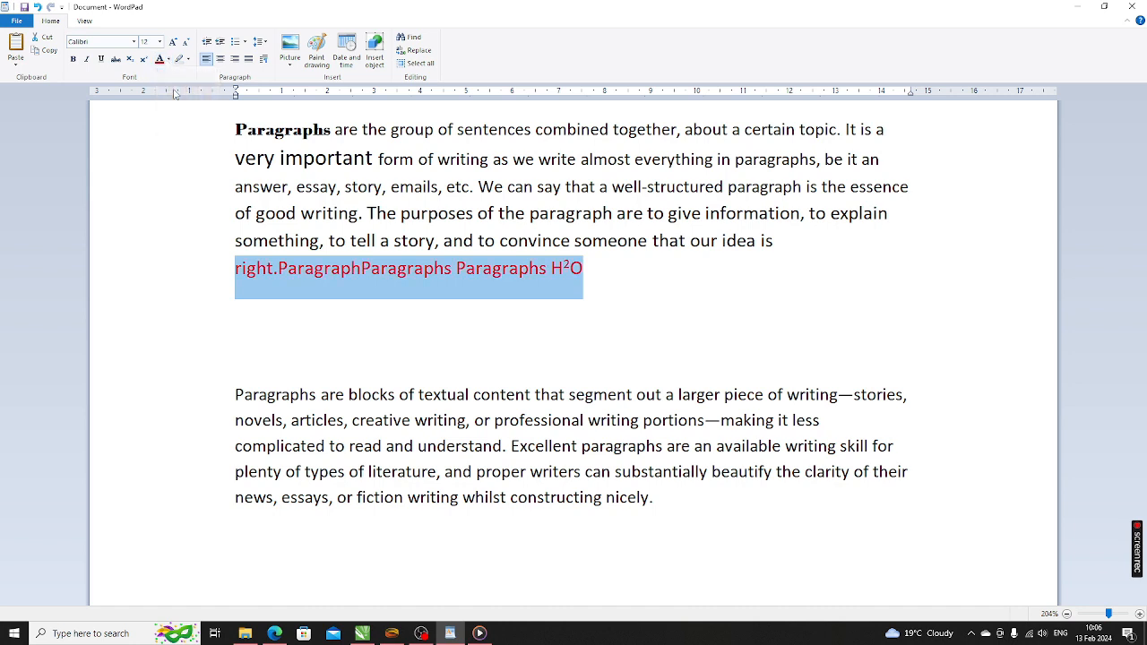
left_click(417, 271)
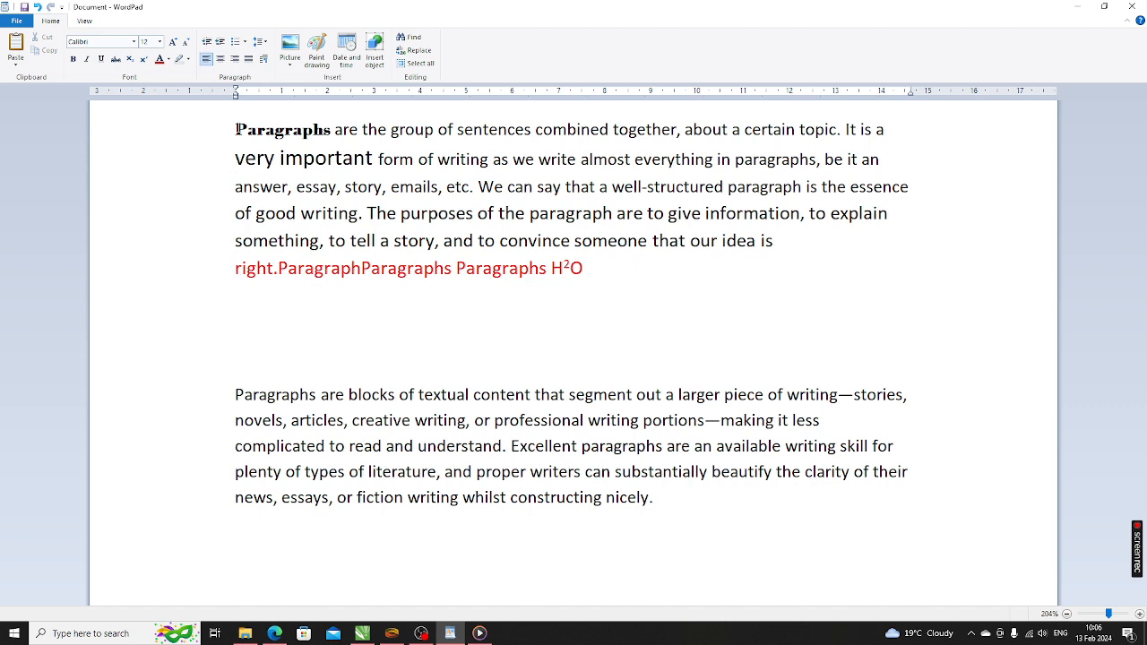
- Set the text colour of the whole first paragraph to blue and deselect it
left_click_drag(231, 135, 585, 285)
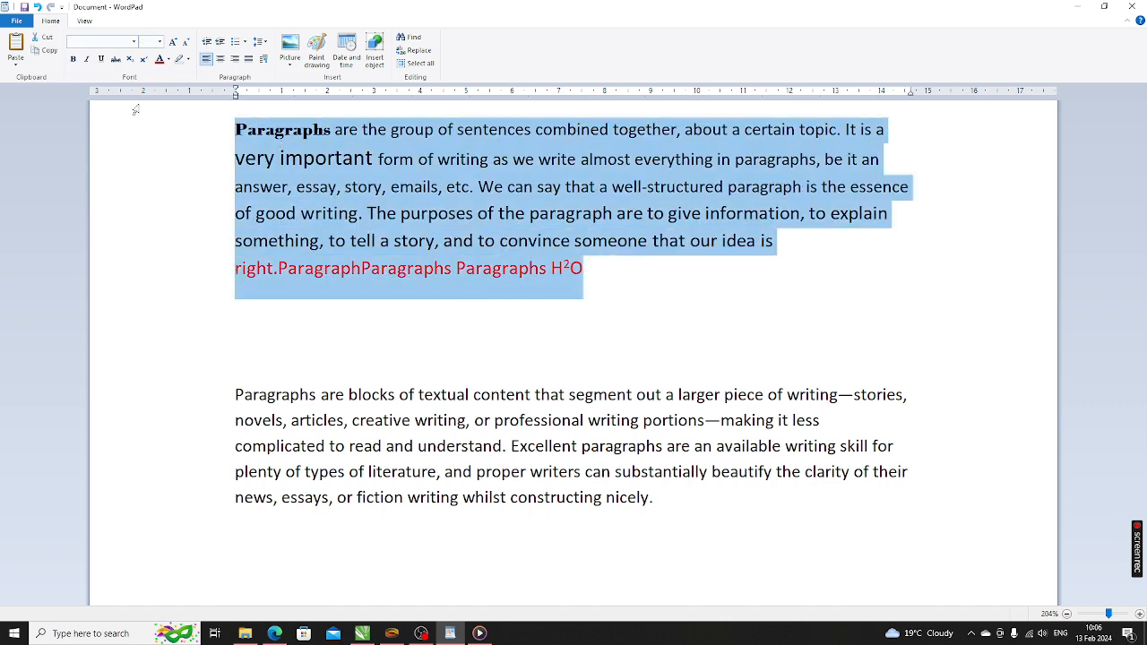
left_click(168, 59)
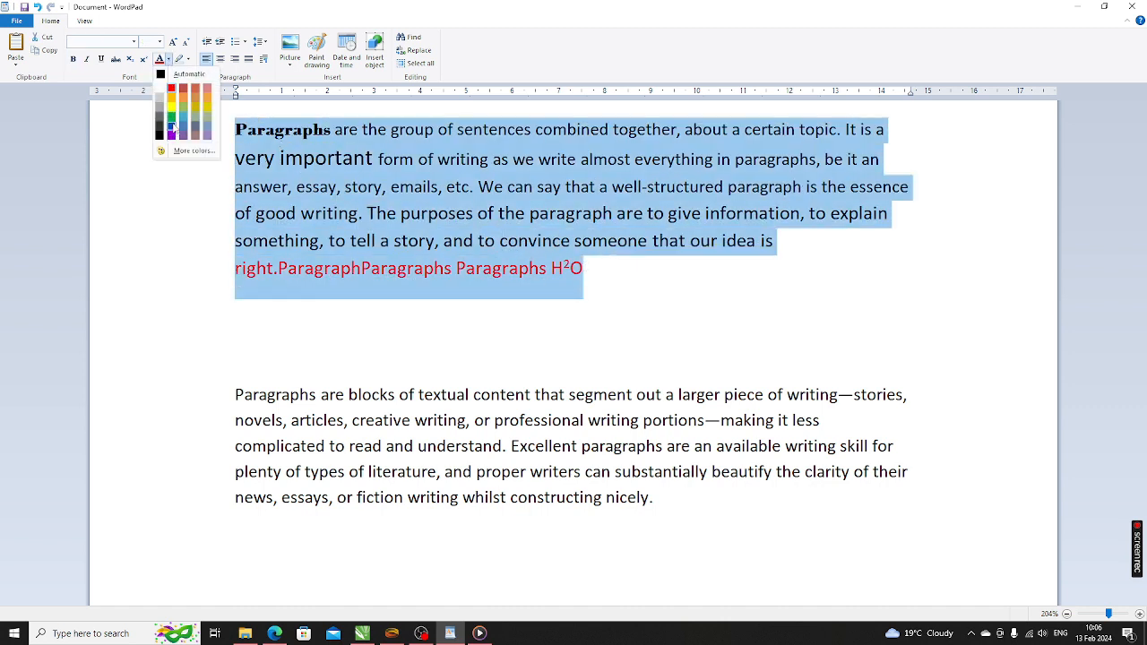
left_click(172, 129)
left_click(437, 226)
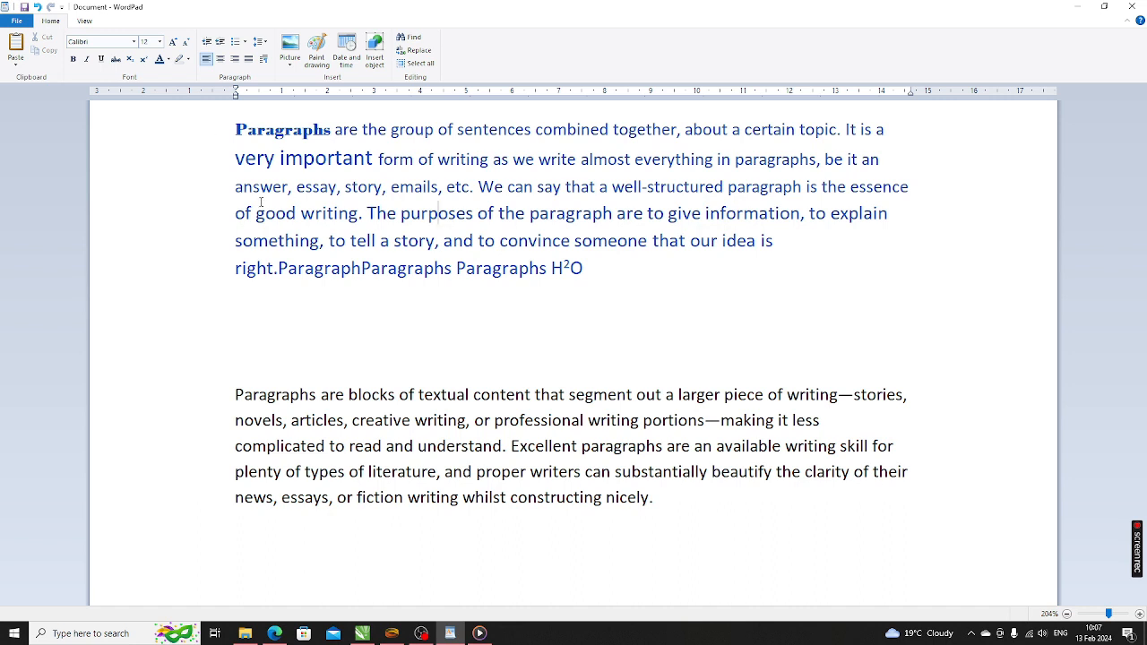
- Highlight "right.ParagraphParagraphs Paragraphs" in the last line of the first paragraph in yellow and deselect it
left_click_drag(235, 268, 548, 269)
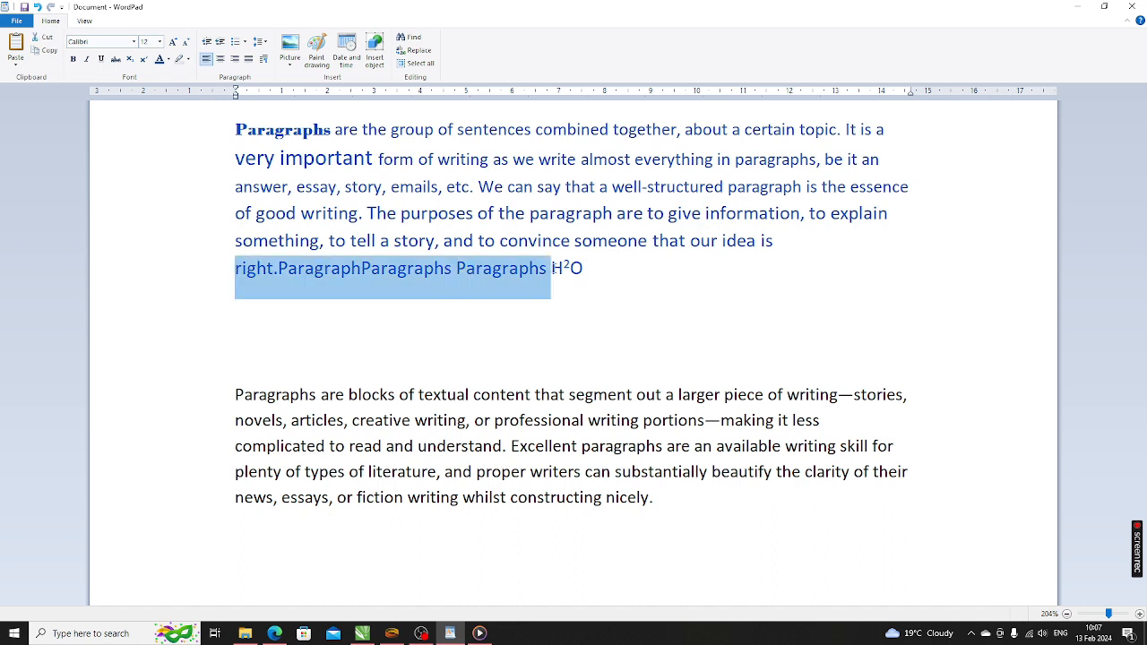
left_click(188, 61)
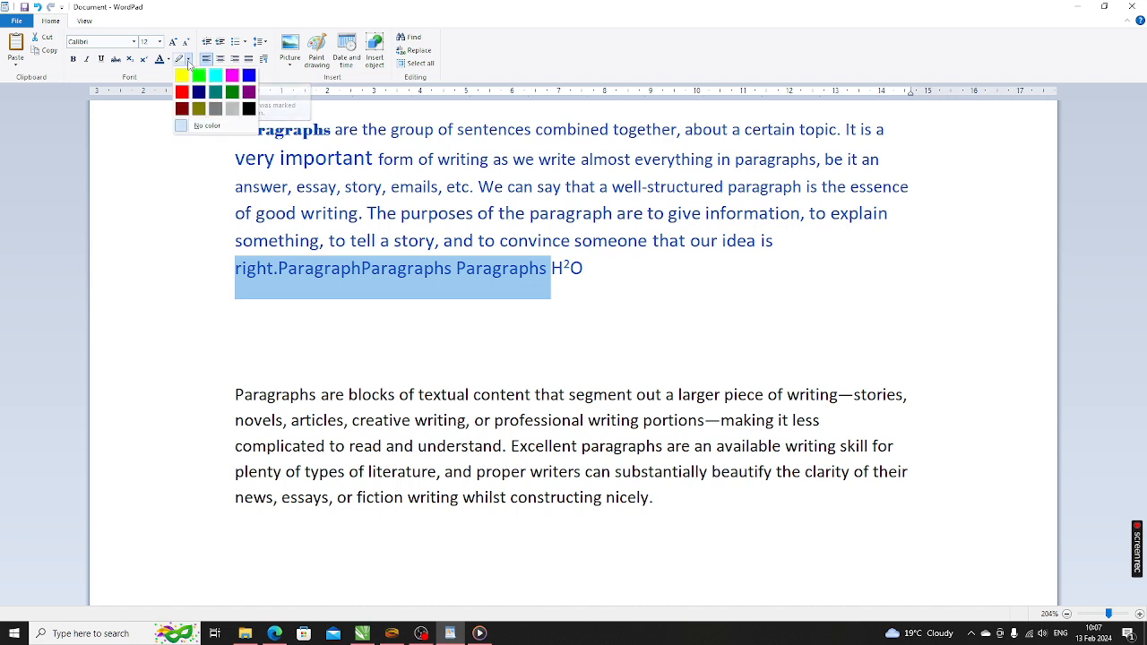
left_click(183, 78)
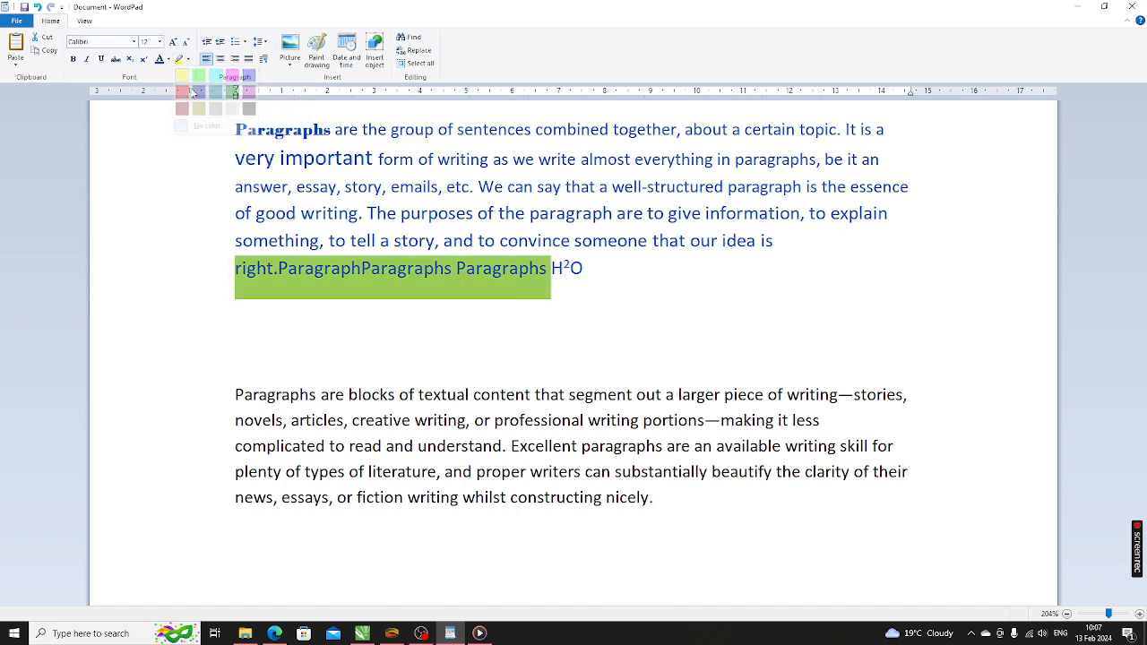
left_click(447, 313)
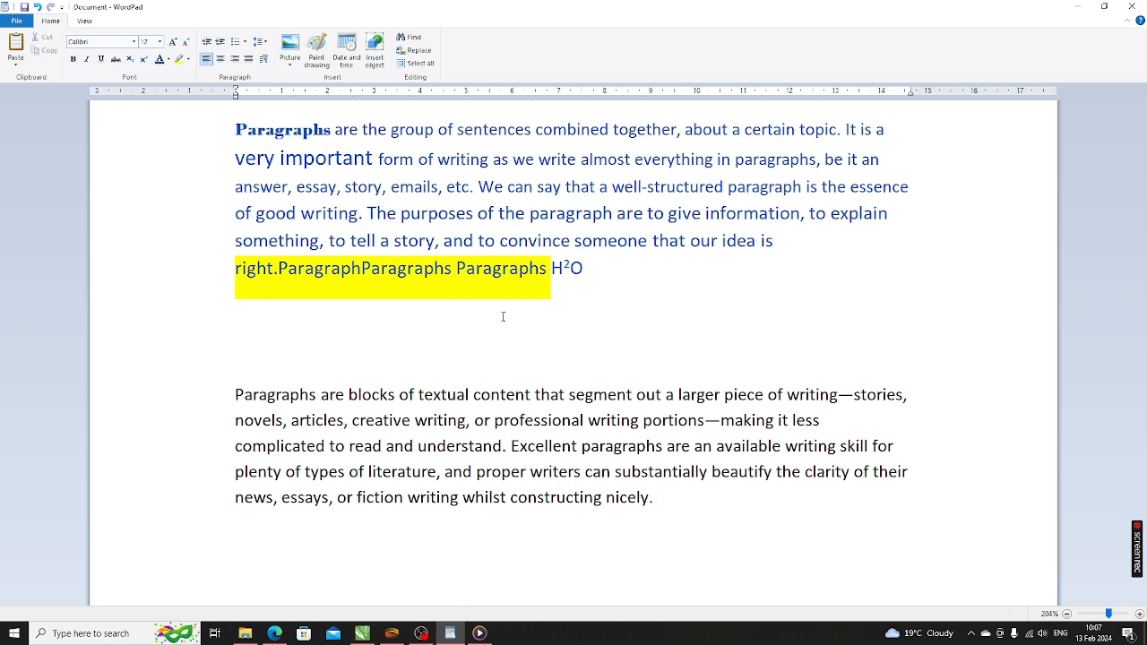
- Highlight "almost everything in paragraphs" in the second line of the first paragraph in bright green
left_click_drag(581, 159, 817, 160)
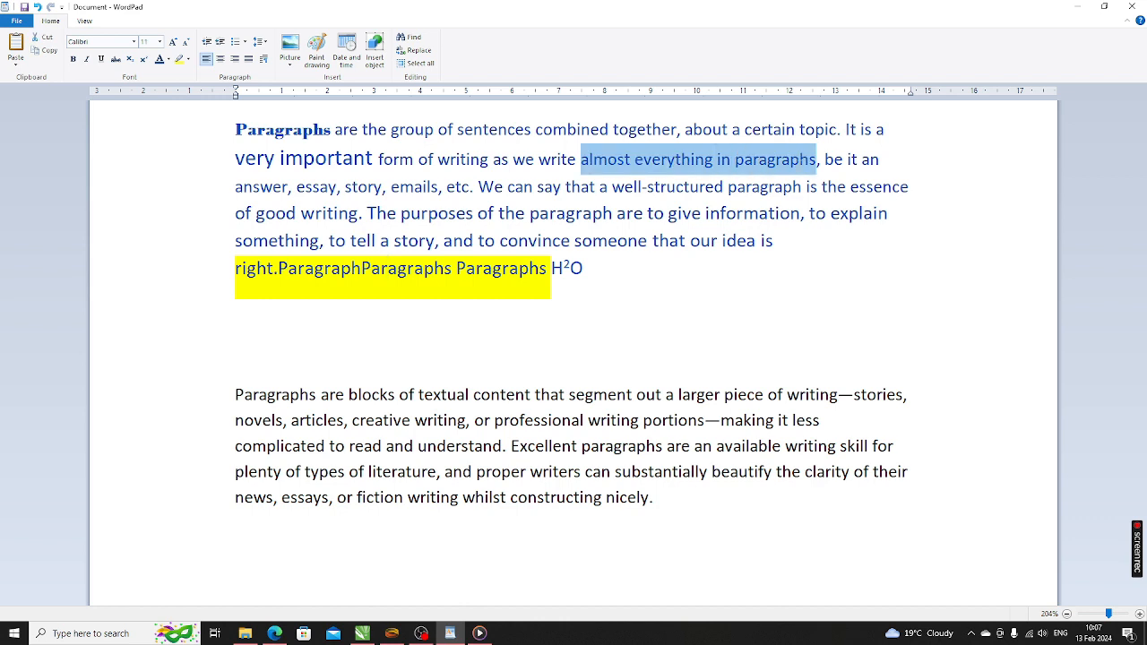
left_click(189, 59)
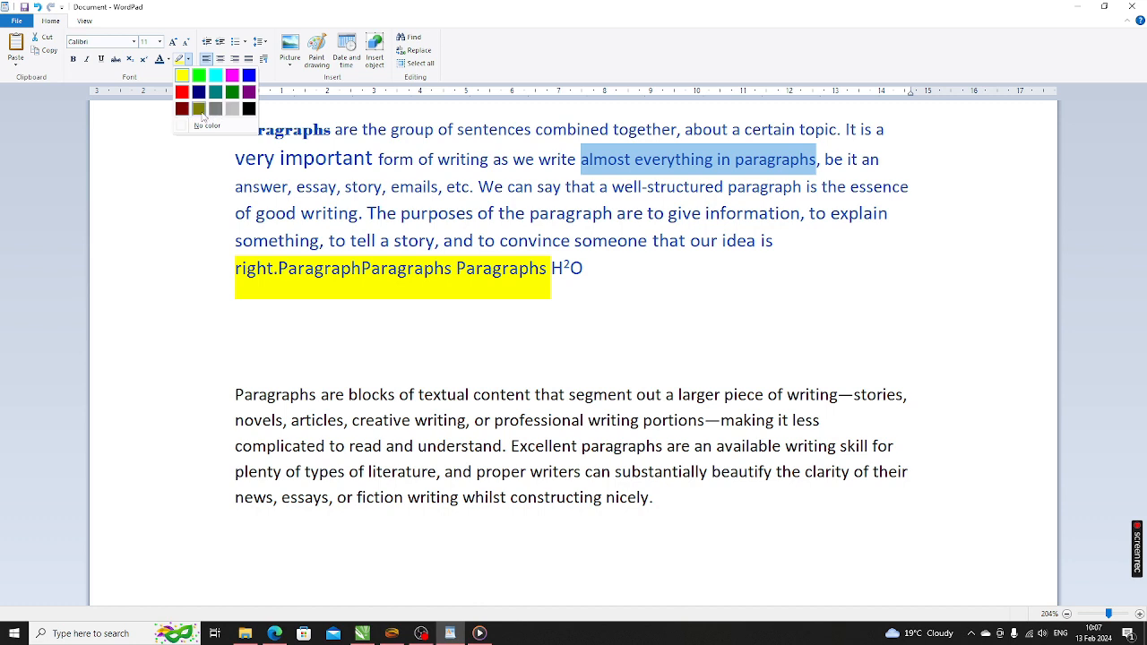
left_click(199, 81)
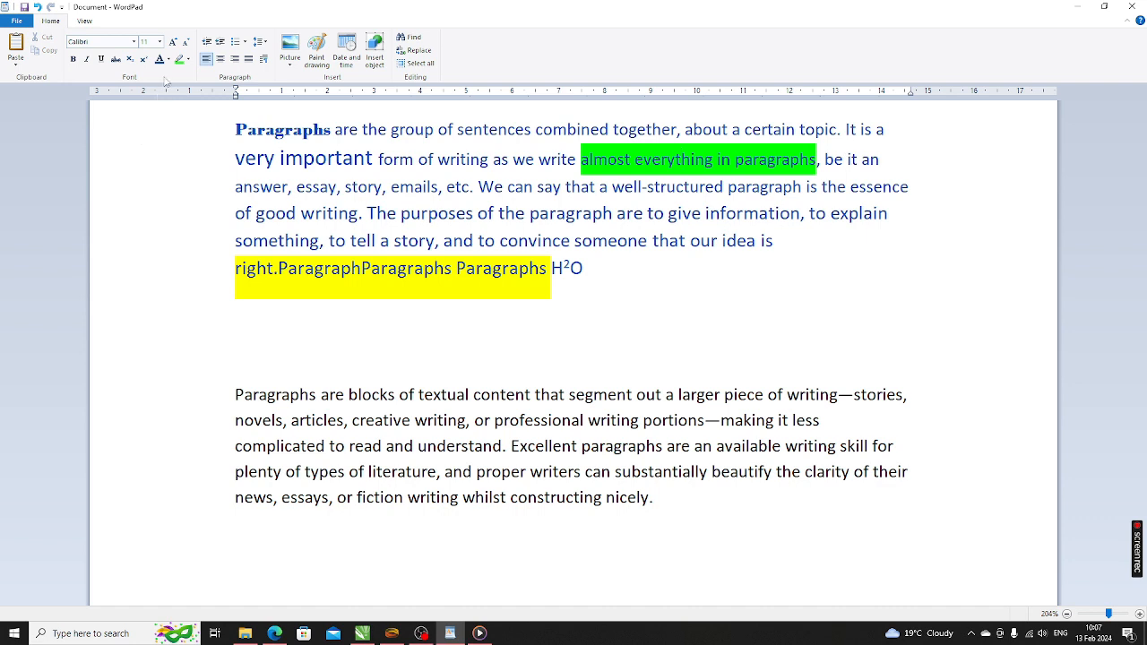
- Highlight "very important form of writing" in the first paragraph in magenta and change that highlight to yellow
left_click(236, 158)
left_click_drag(236, 158, 492, 159)
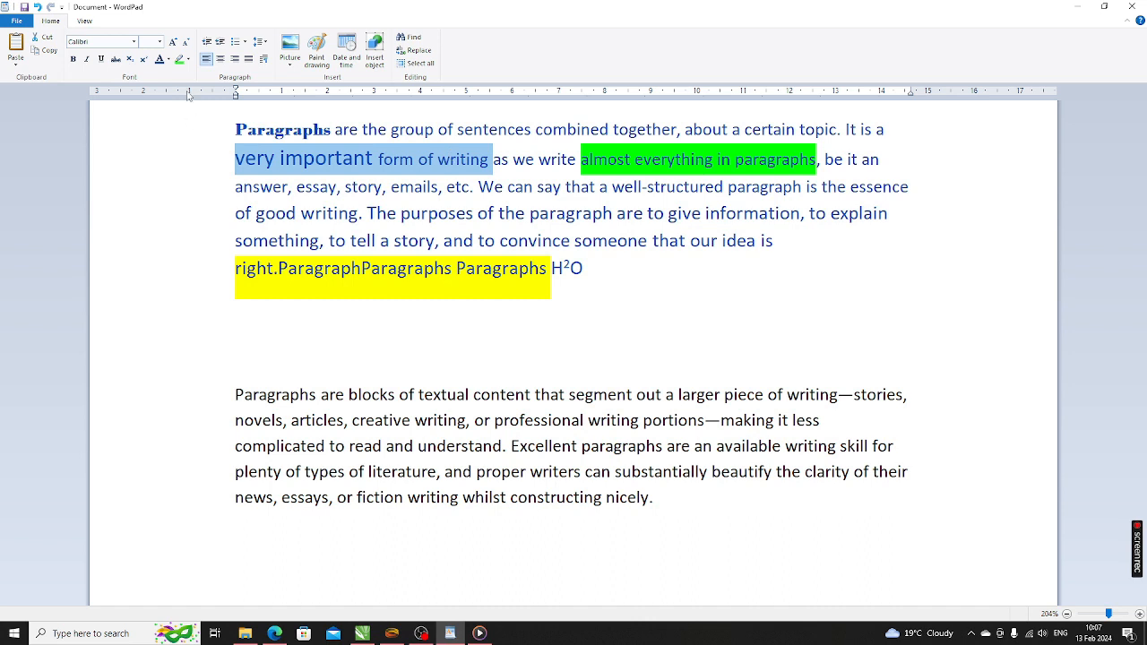
left_click(188, 61)
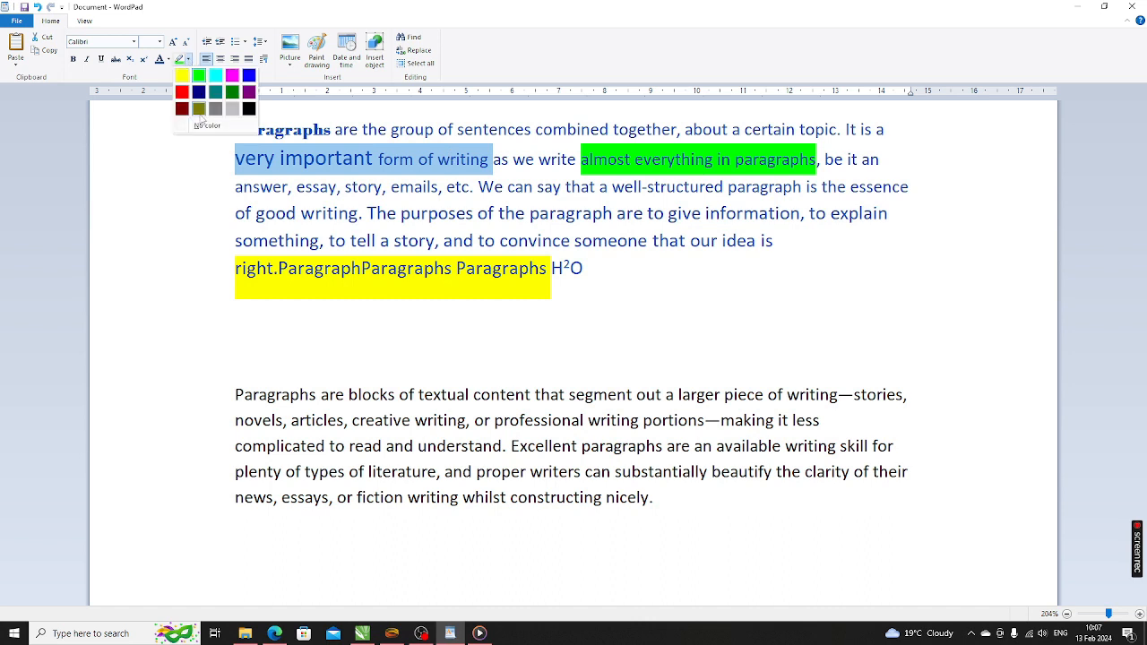
left_click(235, 77)
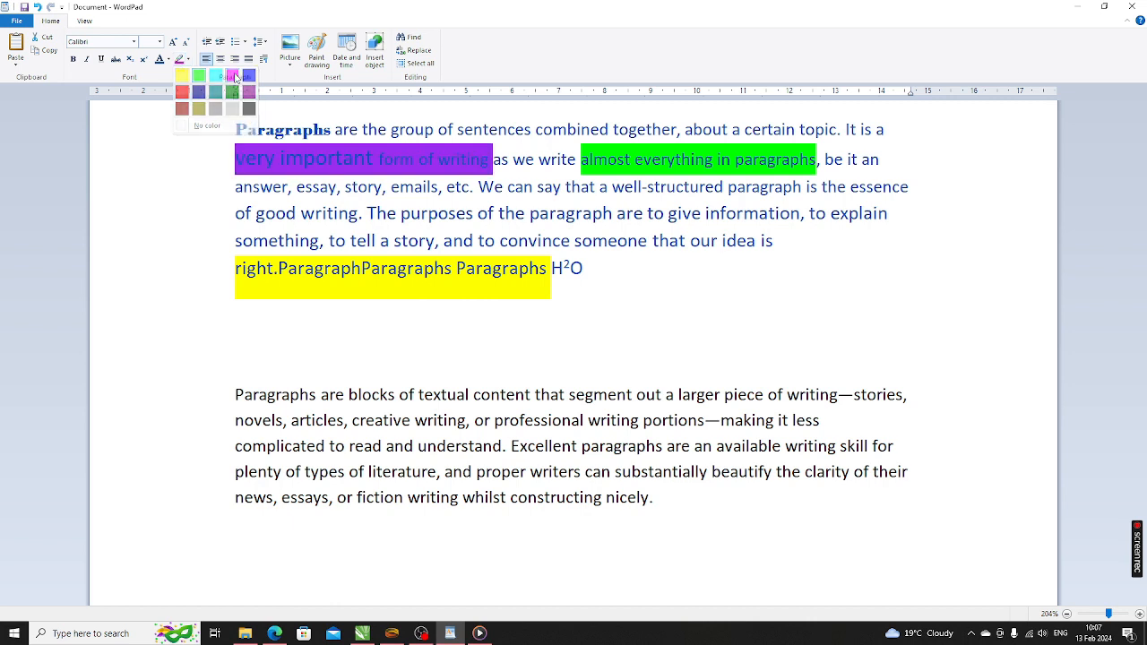
left_click(191, 62)
left_click(187, 85)
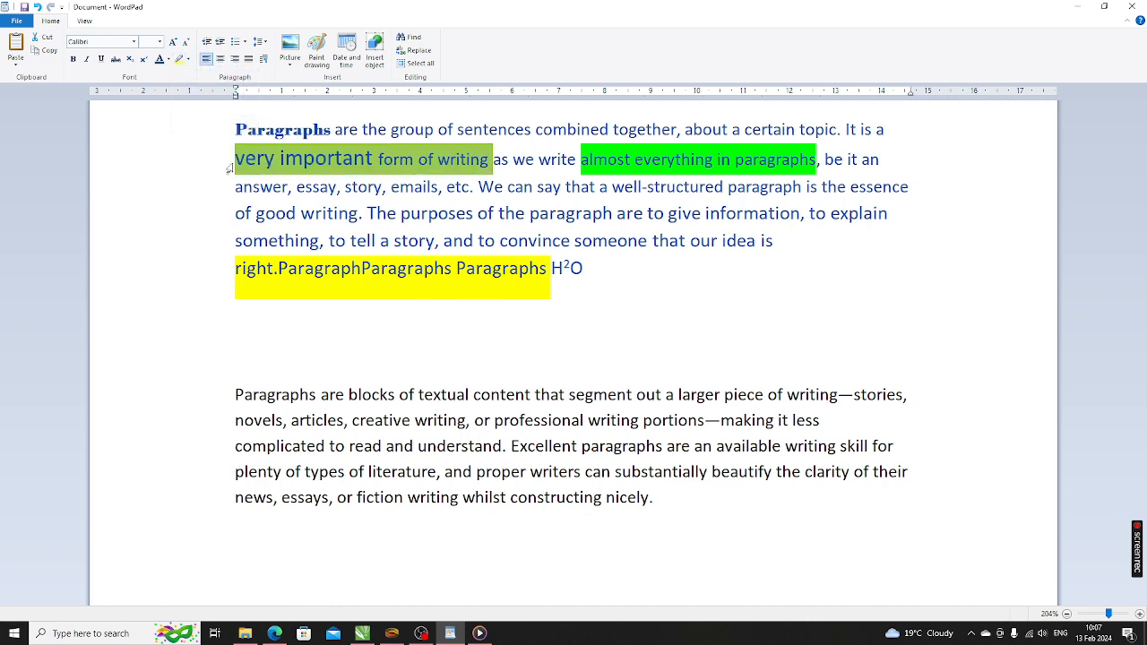
- Remove the highlight from "very important form of writing" by setting it to no color, and deselect the text
left_click(188, 60)
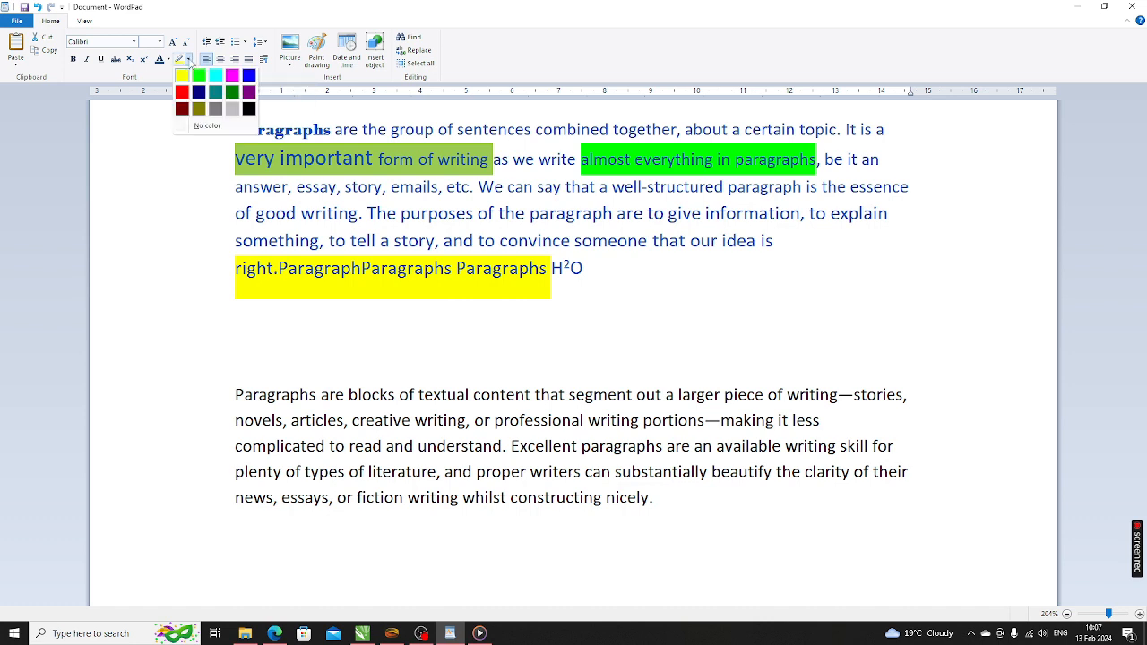
left_click(208, 125)
left_click(463, 173)
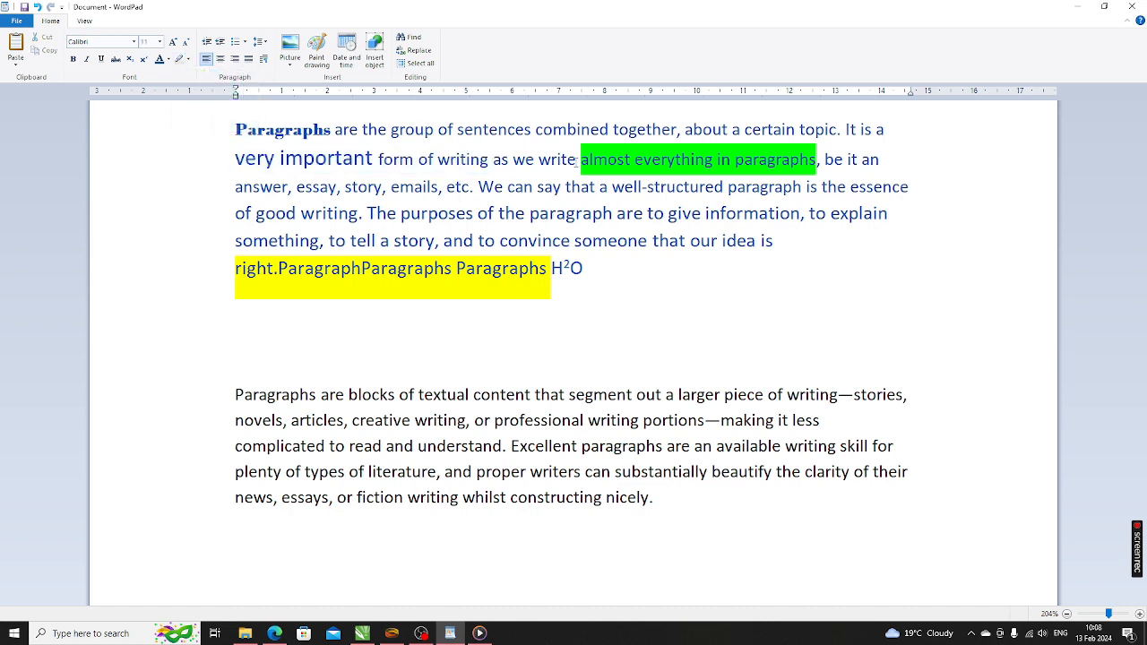
- Remove the green highlight from "almost everything in paragraphs" using no color and deselect the text
left_click_drag(577, 159, 803, 159)
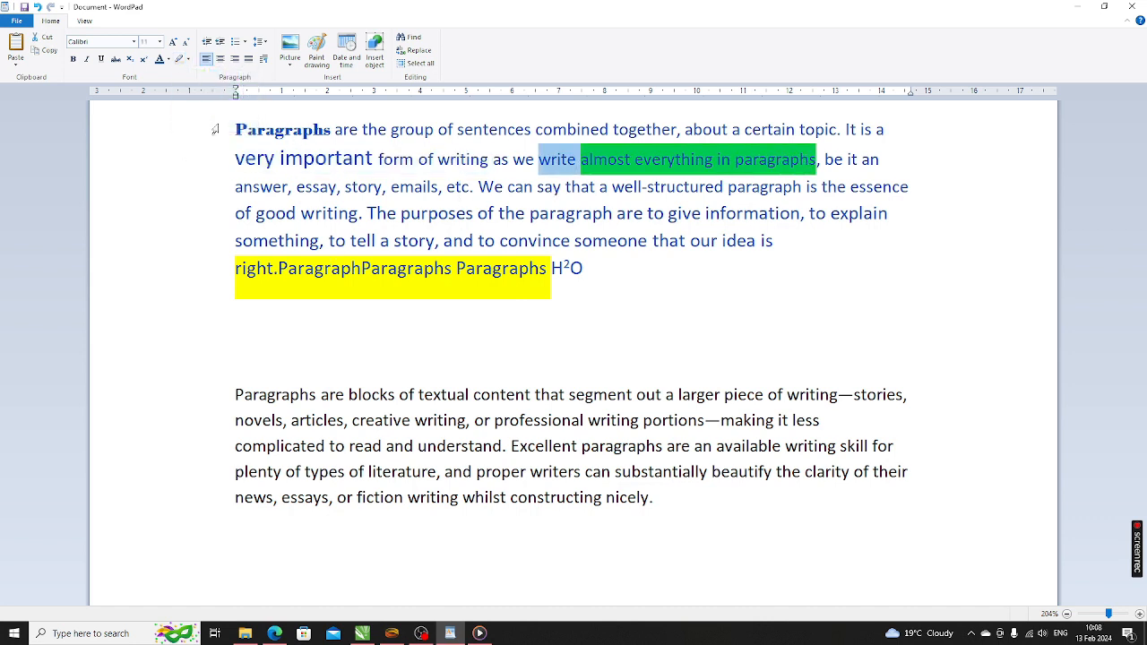
left_click(188, 59)
left_click(217, 130)
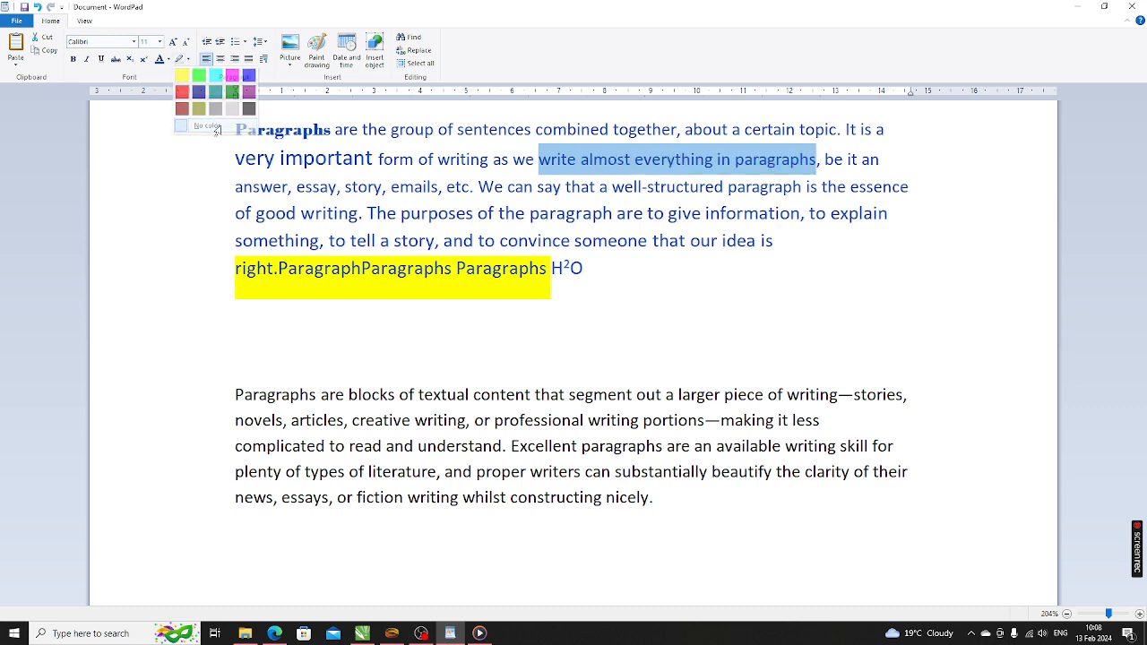
left_click(444, 274)
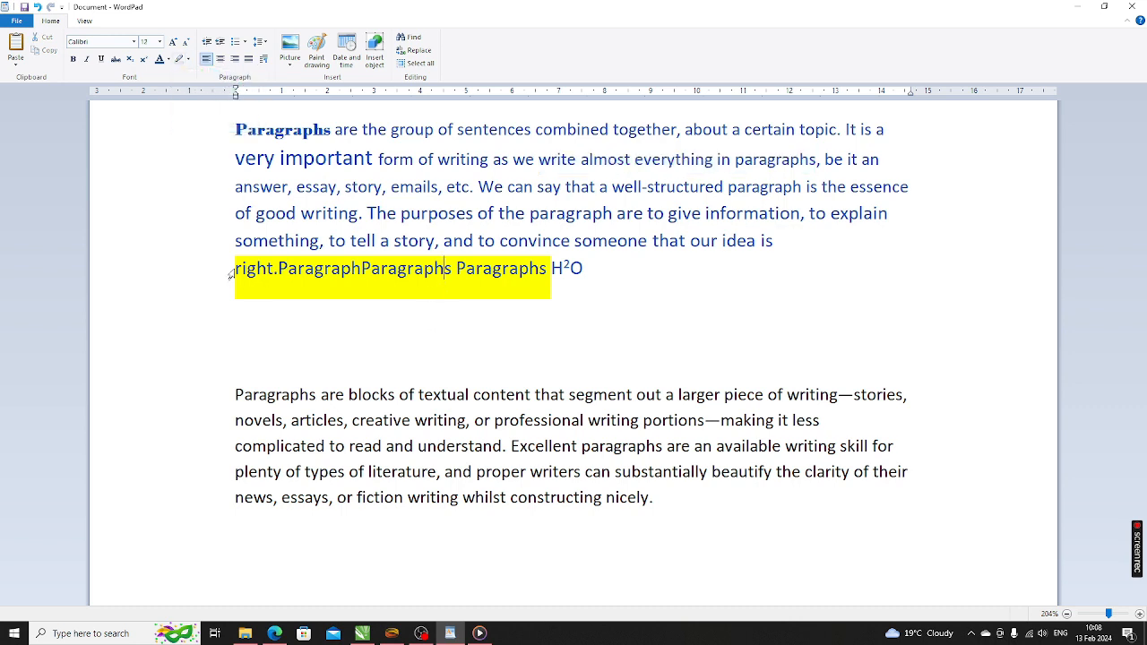
- Clear the yellow highlight from "right.ParagraphParagraphs Paragraphs" in the first paragraph's last line and deselect it
left_click_drag(235, 269, 550, 269)
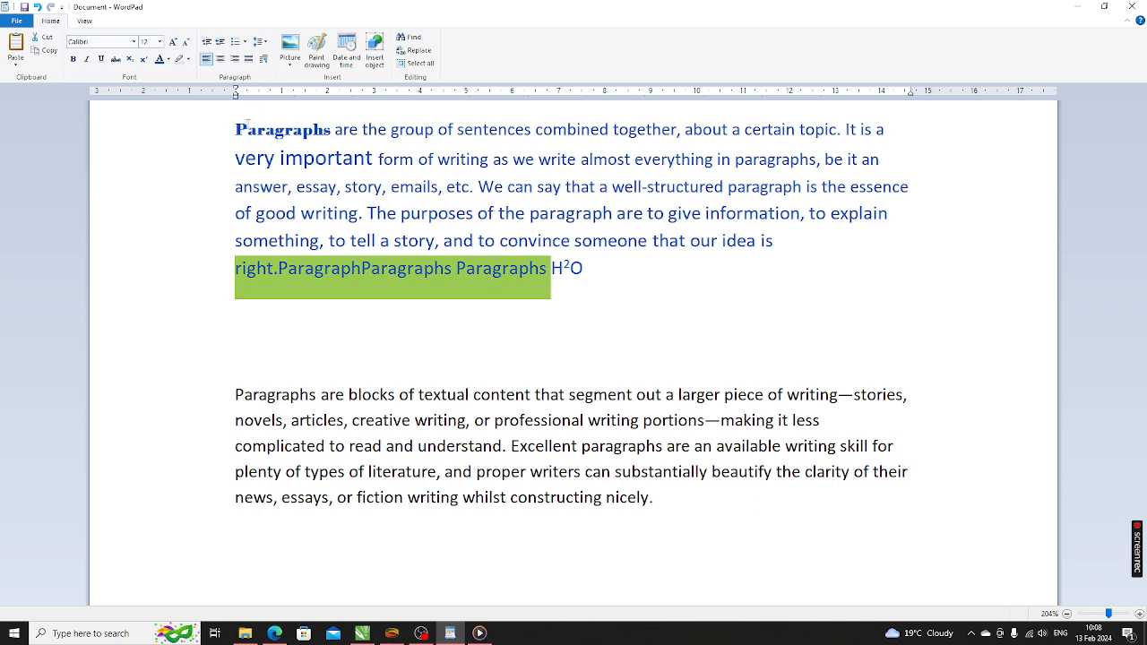
left_click(188, 59)
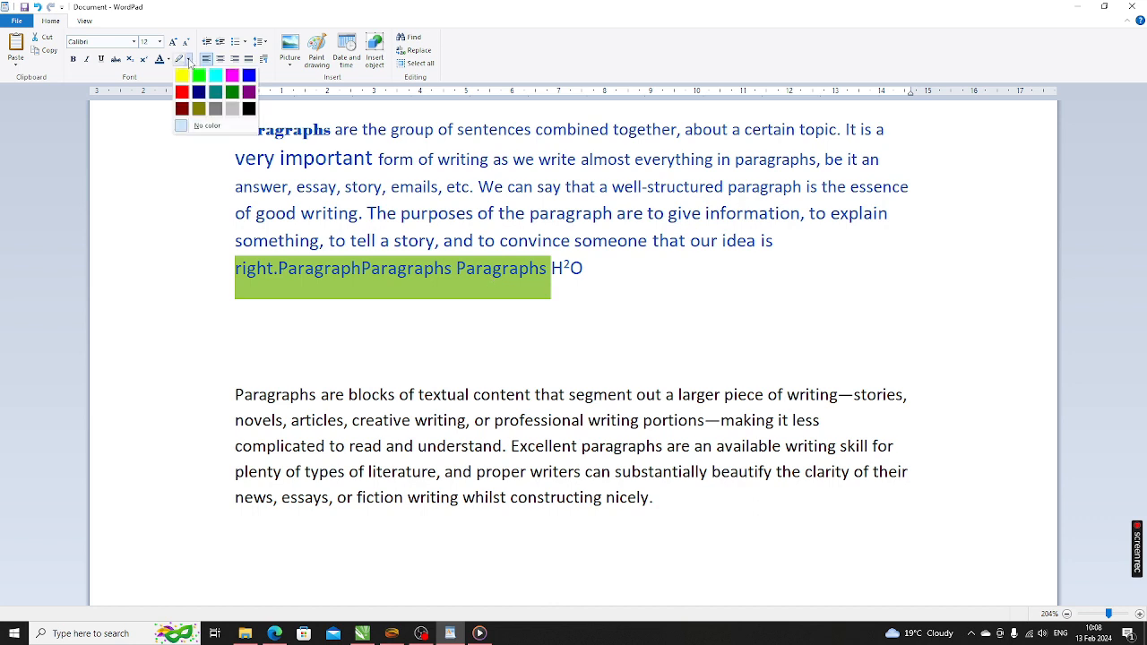
left_click(206, 126)
left_click(422, 269)
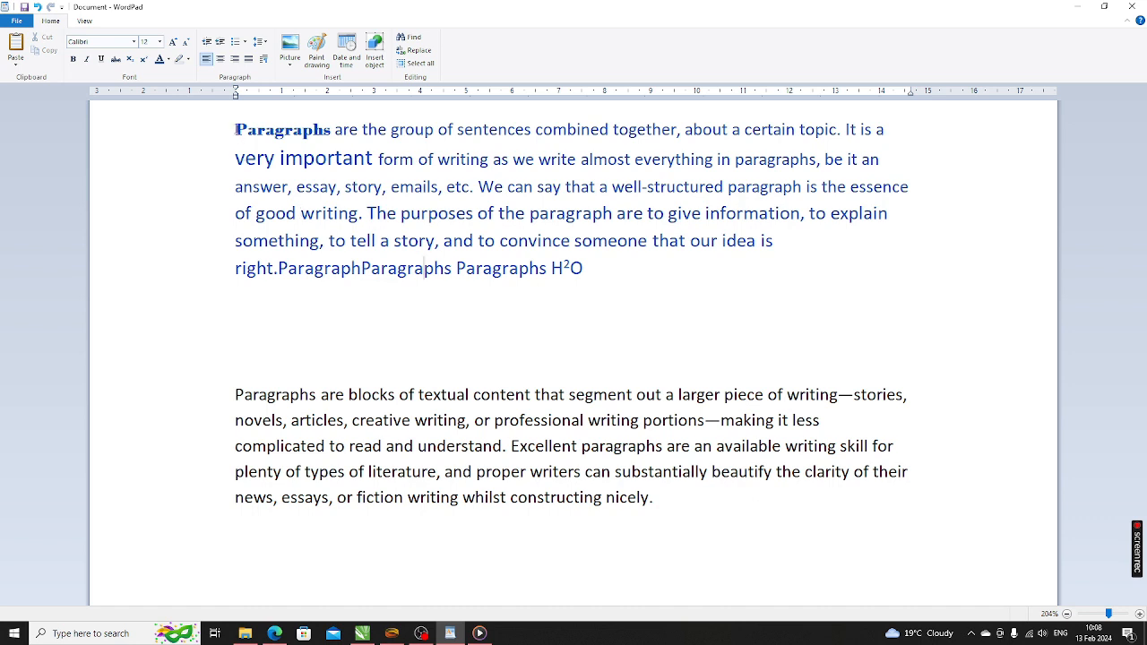
- Centre the second paragraph, with only the text cursor placed inside it
left_click(236, 129)
left_click_drag(234, 394, 700, 507)
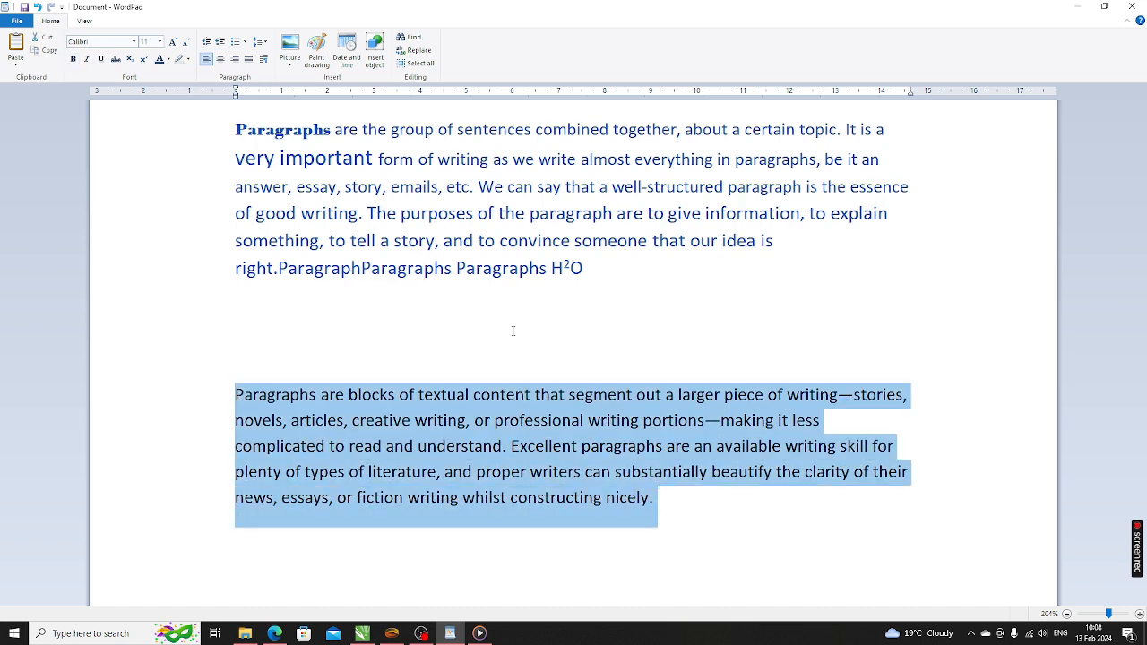
left_click(242, 398)
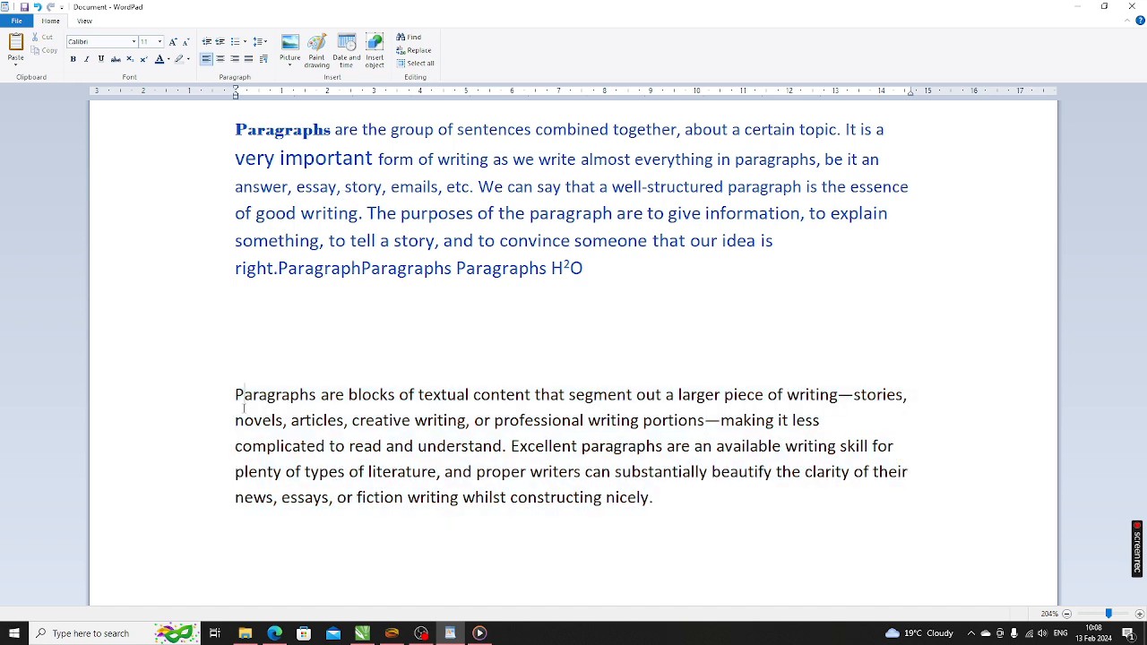
left_click(346, 394)
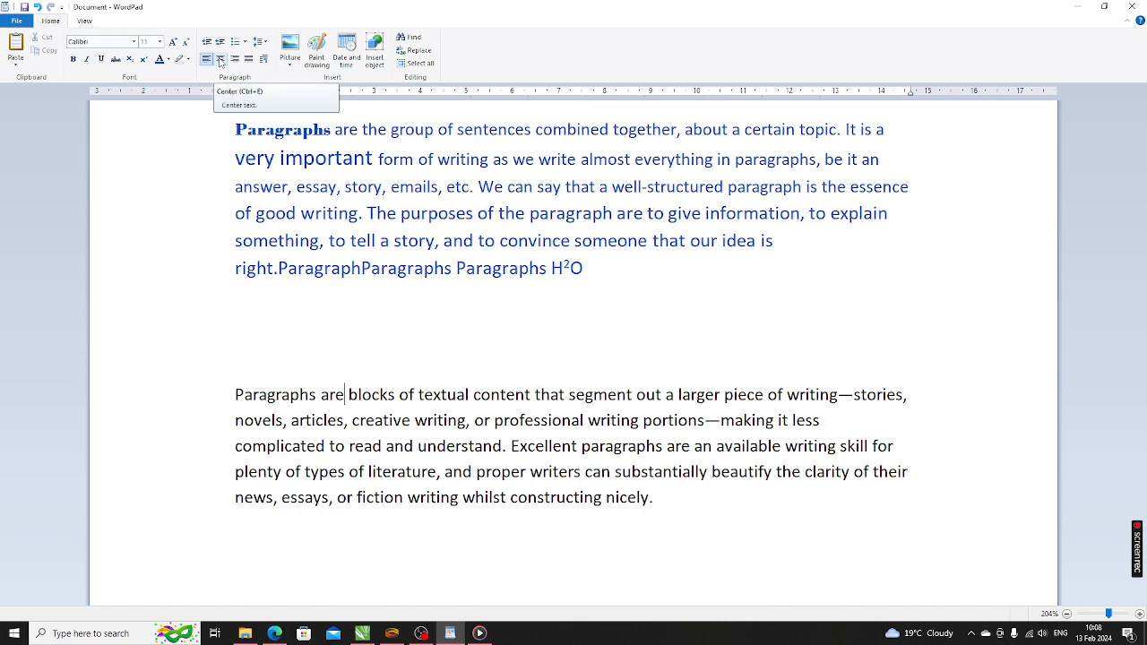
left_click(220, 59)
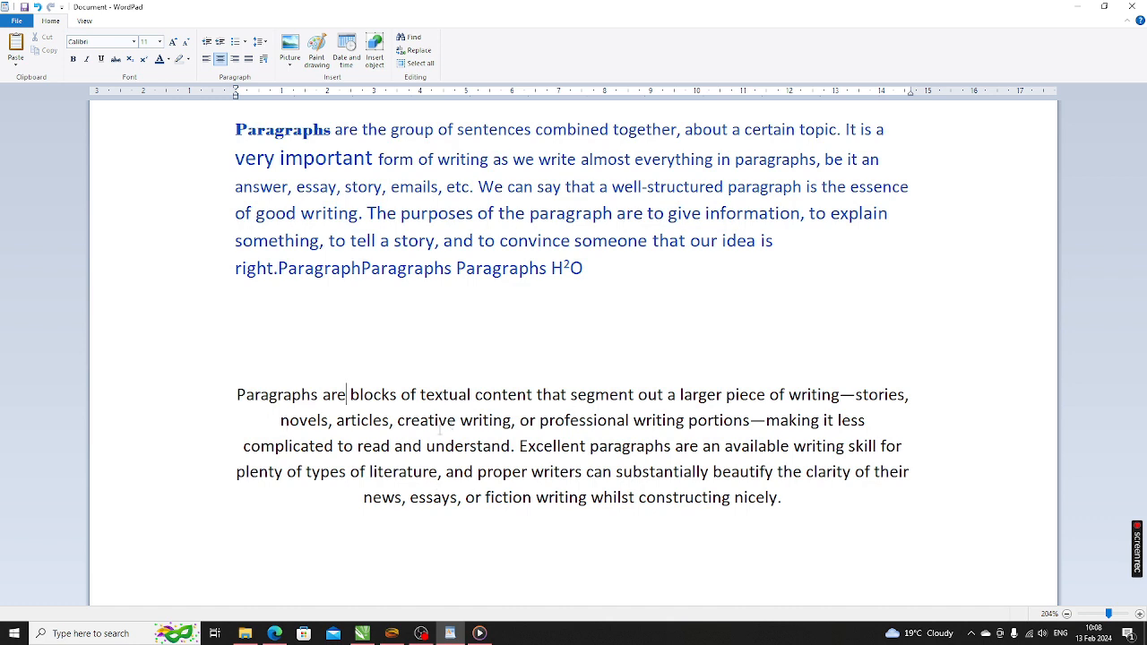
- Select the whole second paragraph, align it to the left and deselect it
left_click(381, 394)
left_click(401, 395)
left_click_drag(236, 395, 814, 512)
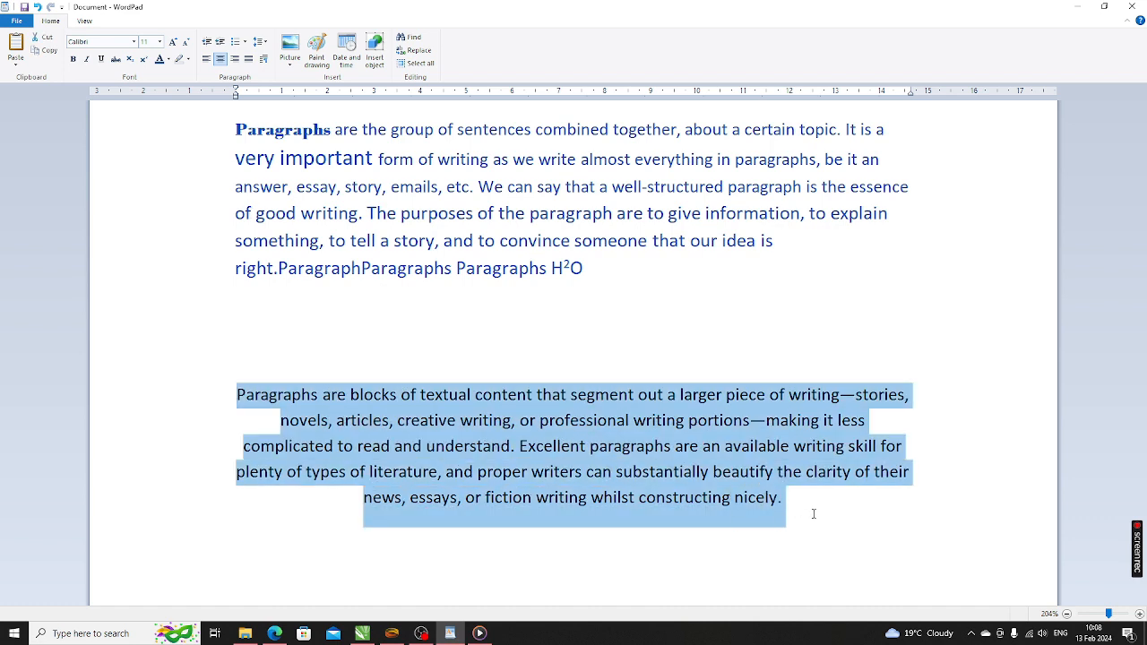
left_click(206, 59)
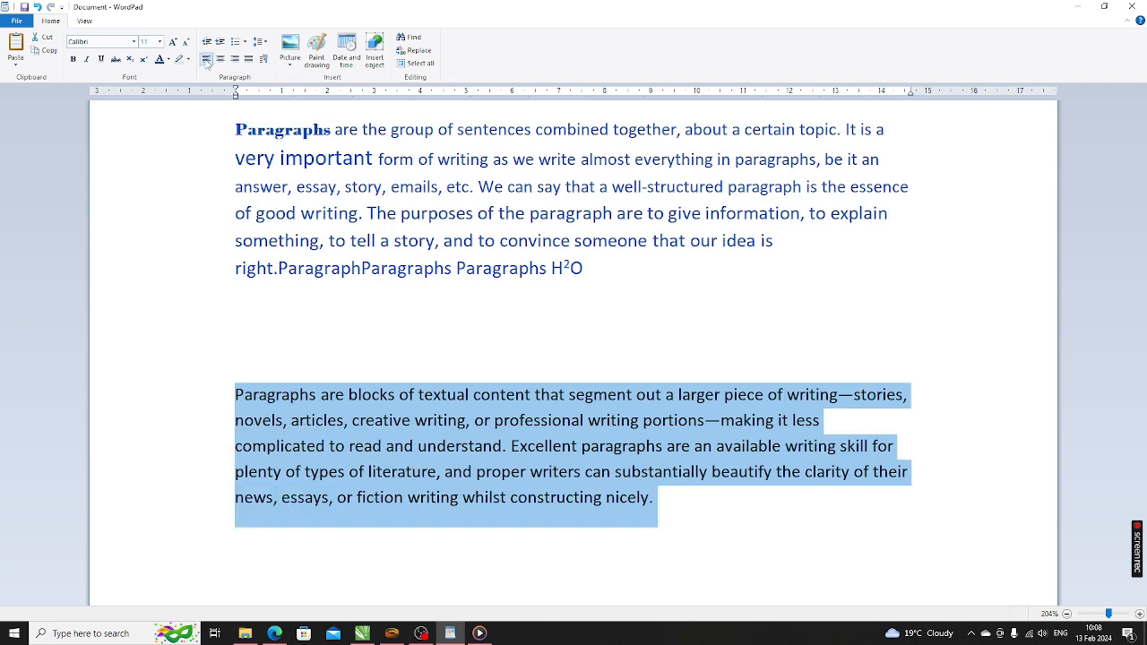
left_click(378, 396)
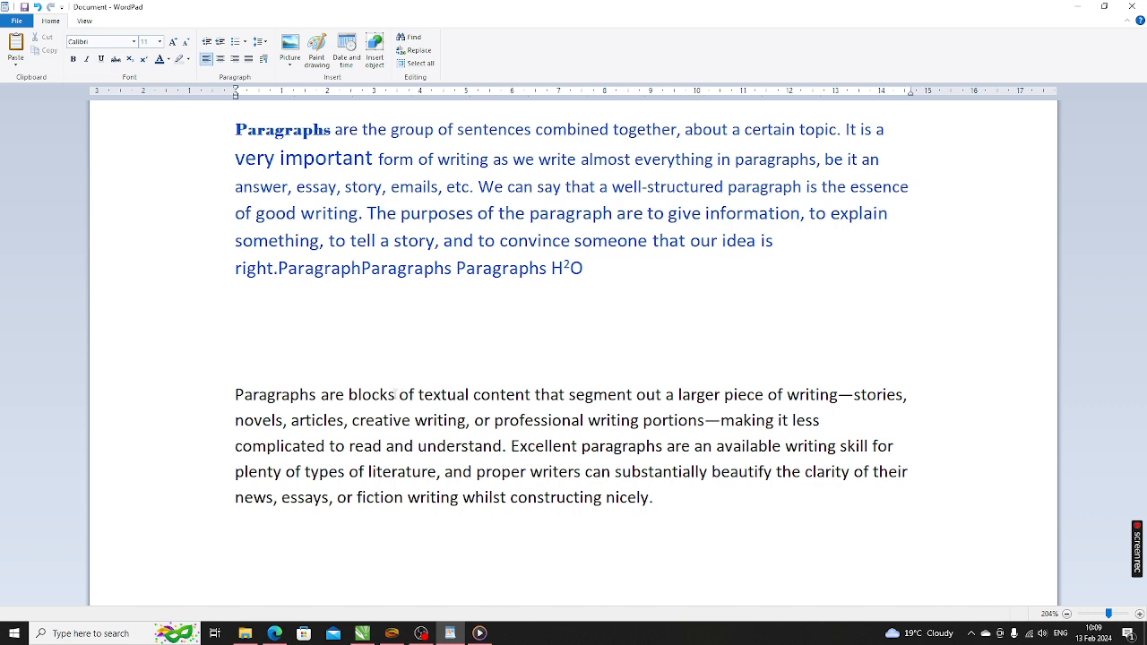
- Alternate the second paragraph between centred and left alignment, finishing with right alignment
left_click(220, 59)
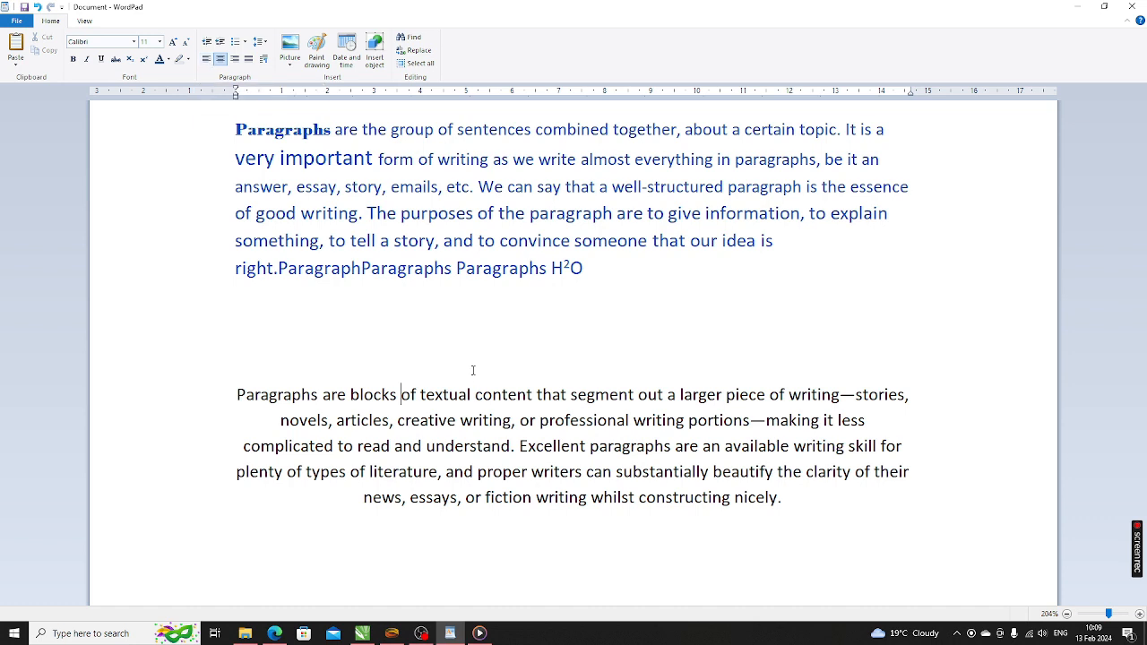
key("ctrl+l")
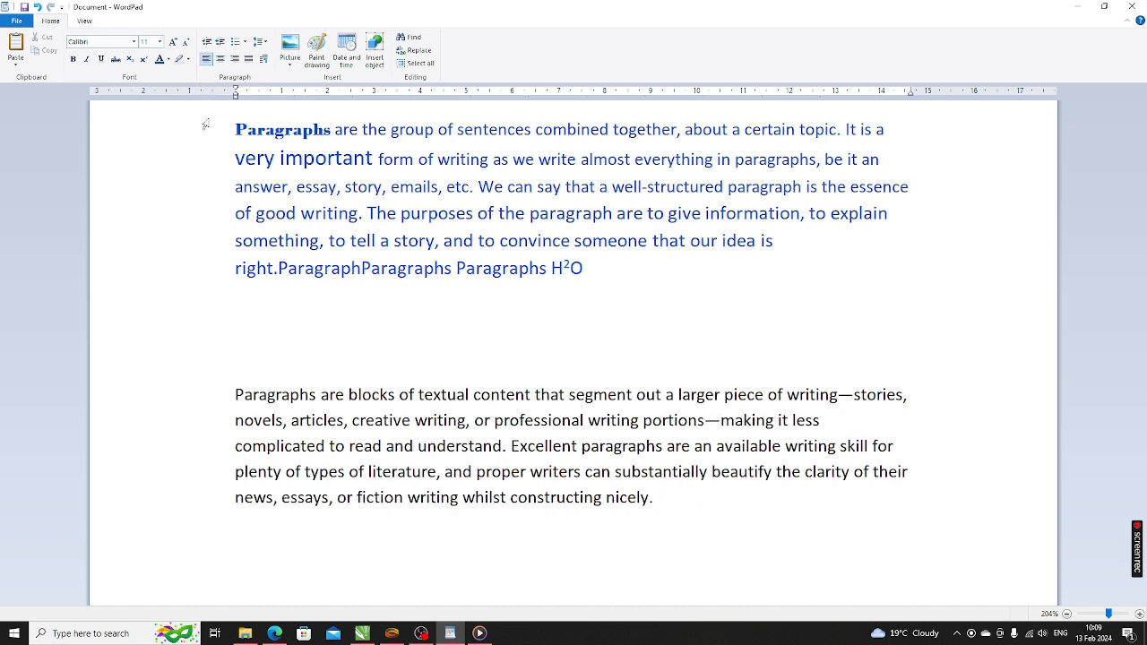
left_click(219, 59)
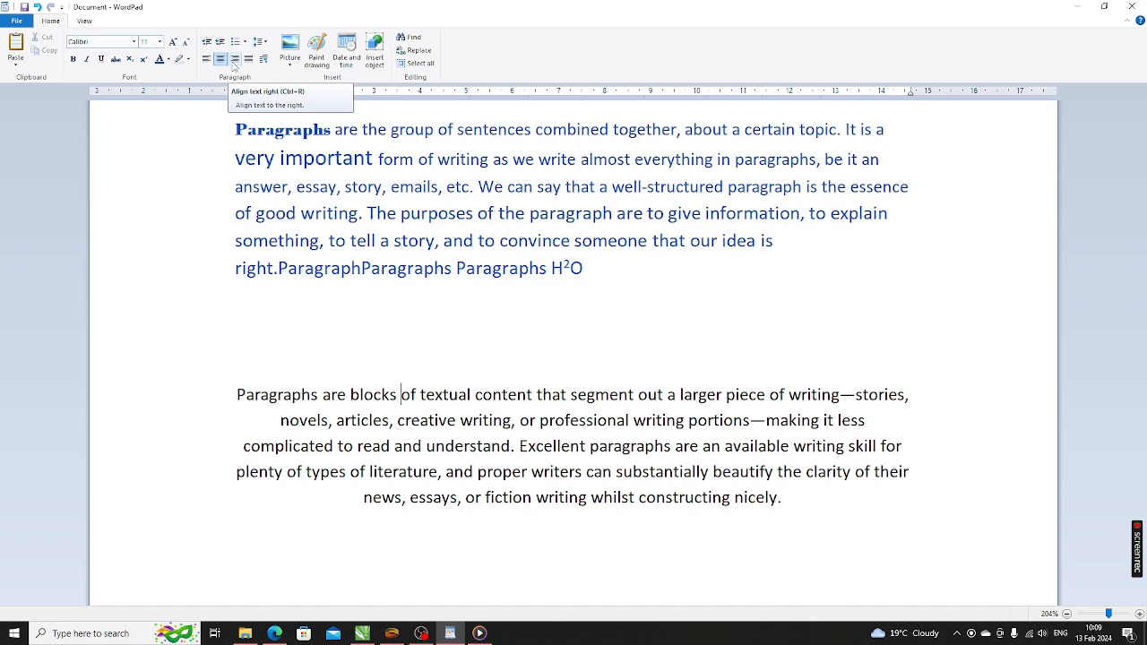
left_click(234, 60)
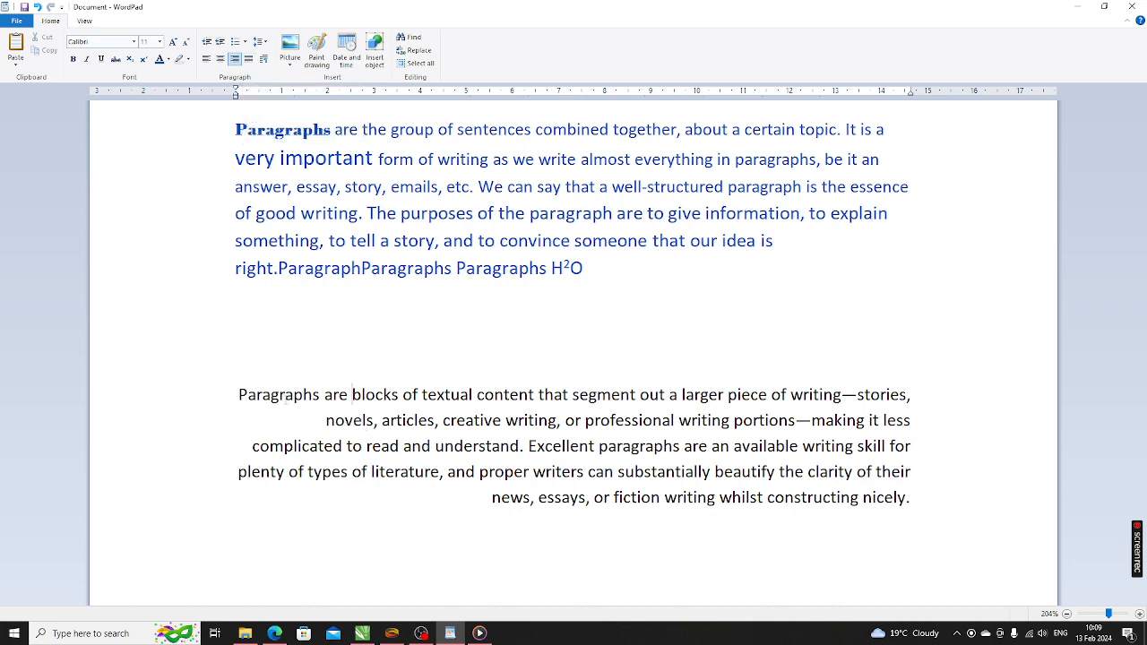
- Justify the second paragraph so its text aligns to both margins
left_click_drag(240, 392, 383, 427)
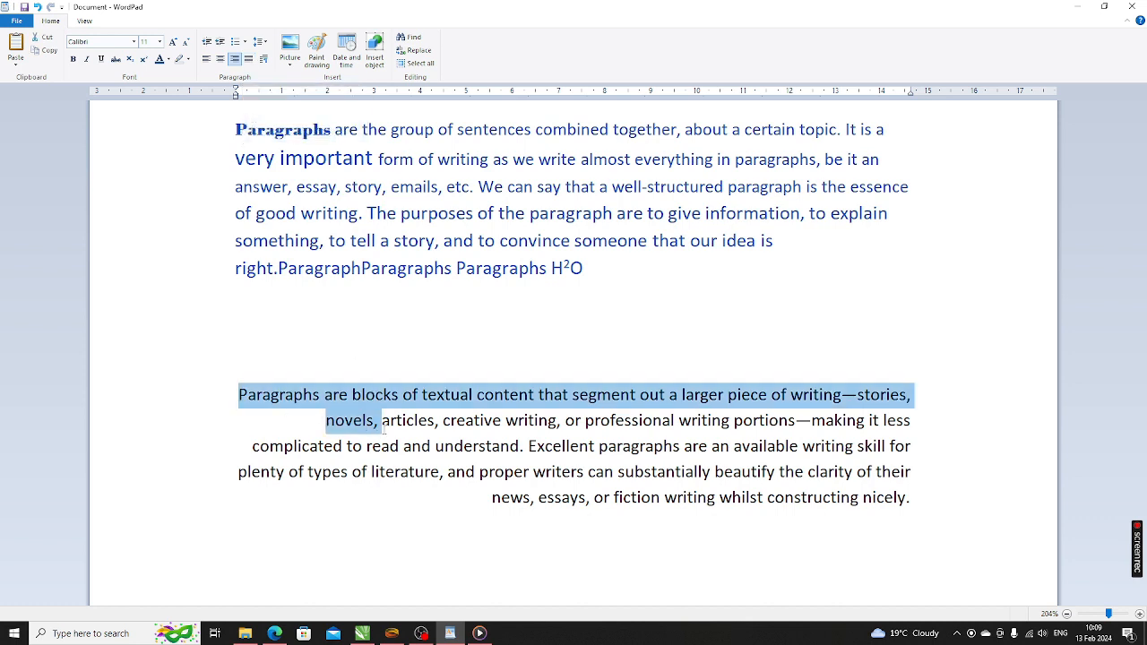
left_click(434, 419)
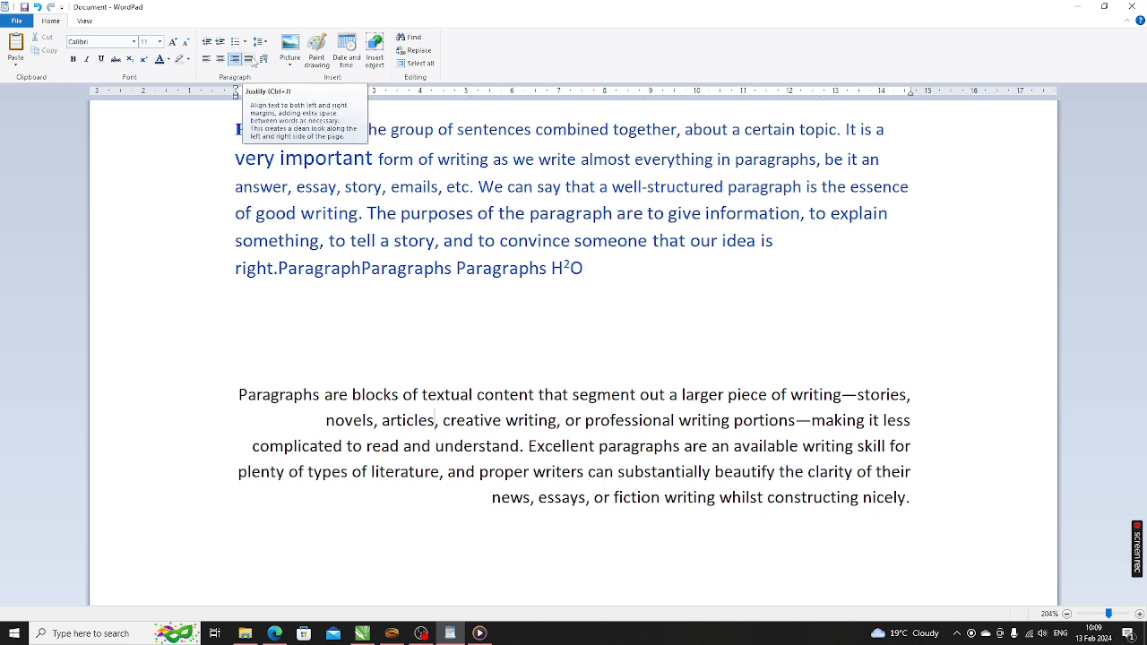
left_click(252, 60)
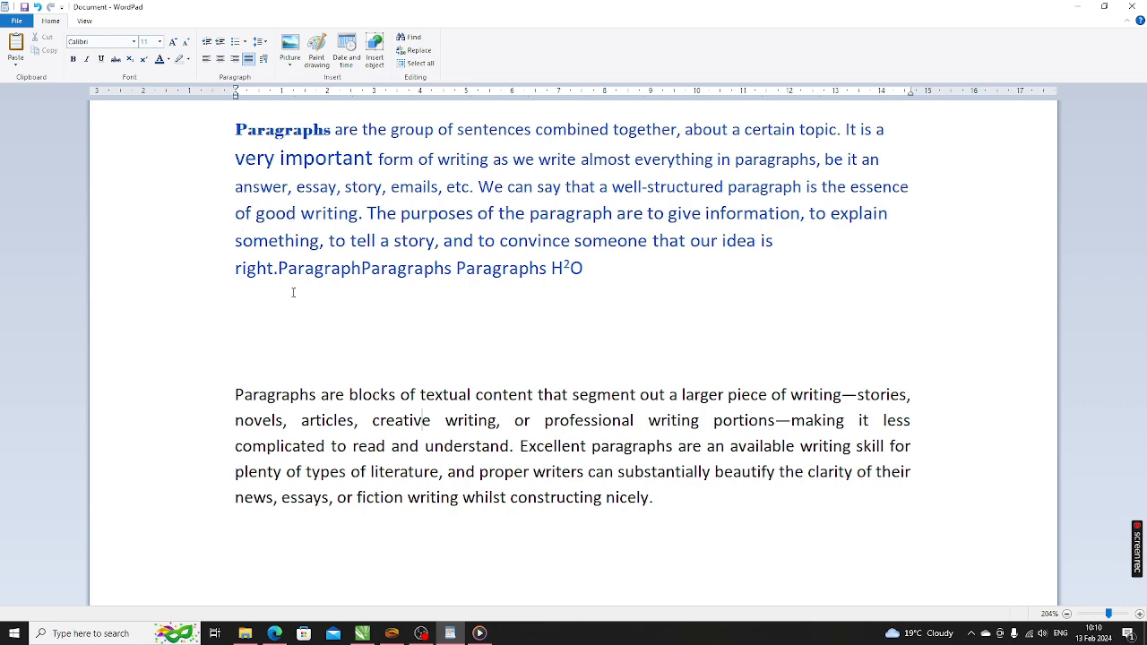
- Zoom the document out to 190% and back in to 220%
left_click(1066, 615)
left_click(1068, 615)
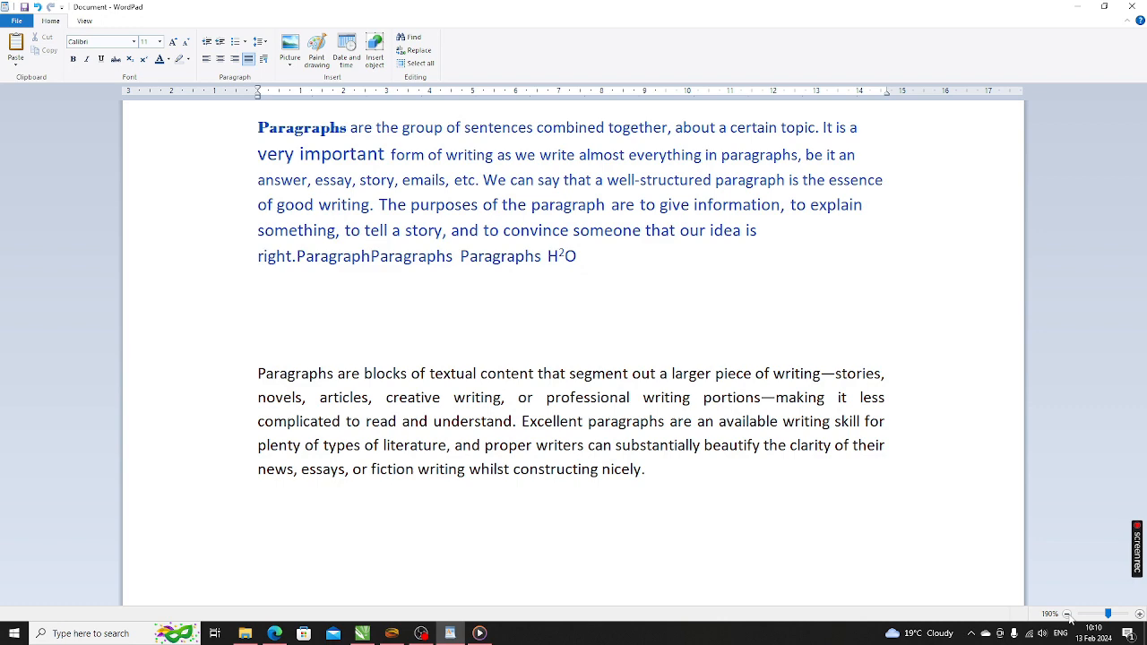
left_click(1140, 616)
left_click(1140, 615)
left_click(1140, 616)
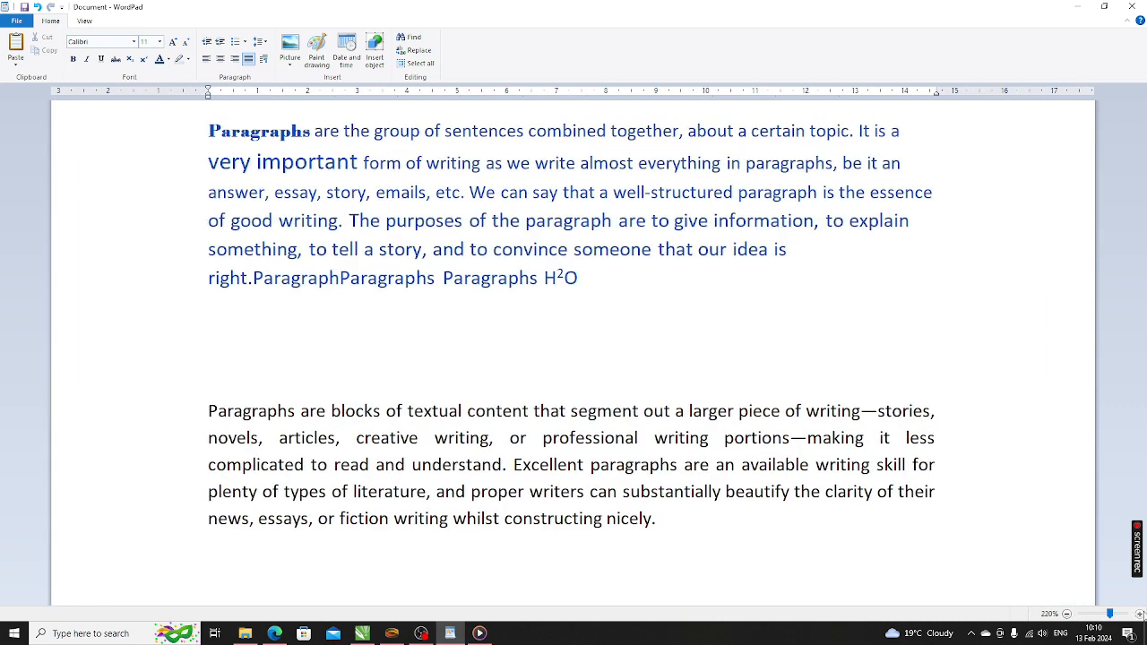
- Zoom the document in to 250% and back out to 220%
left_click(85, 21)
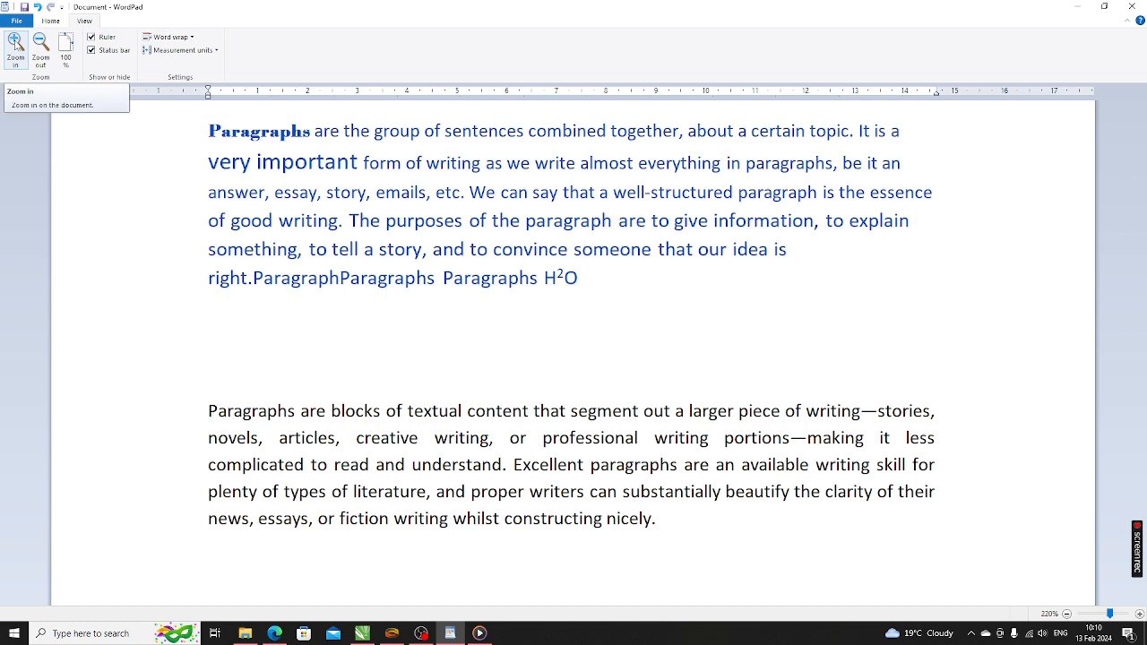
left_click(15, 43)
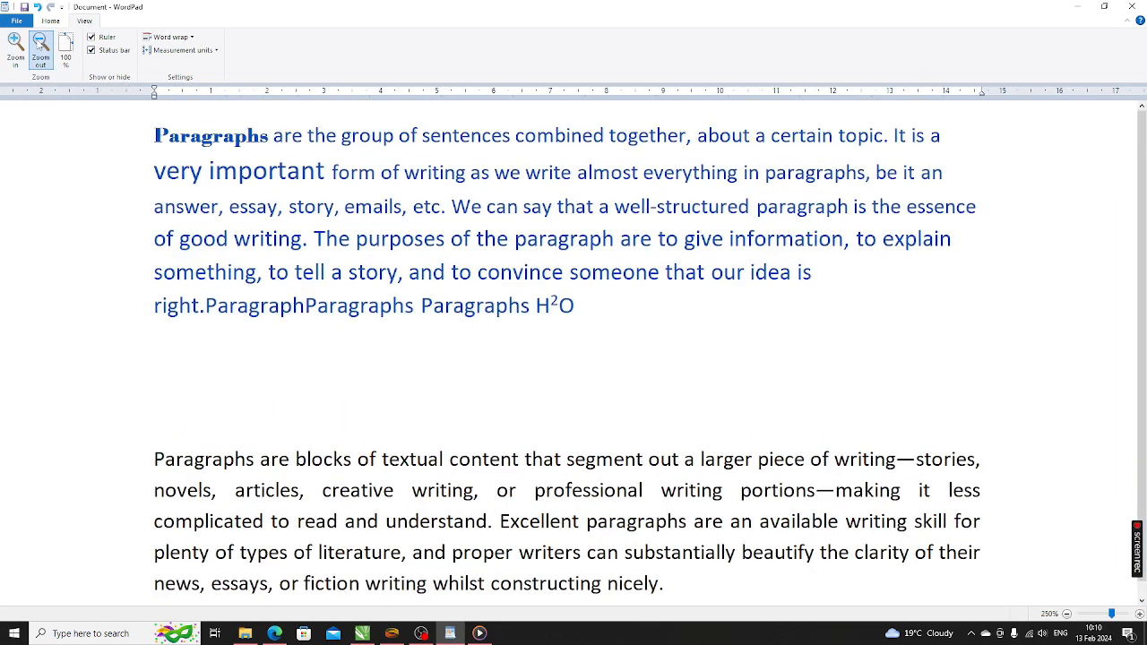
left_click(40, 43)
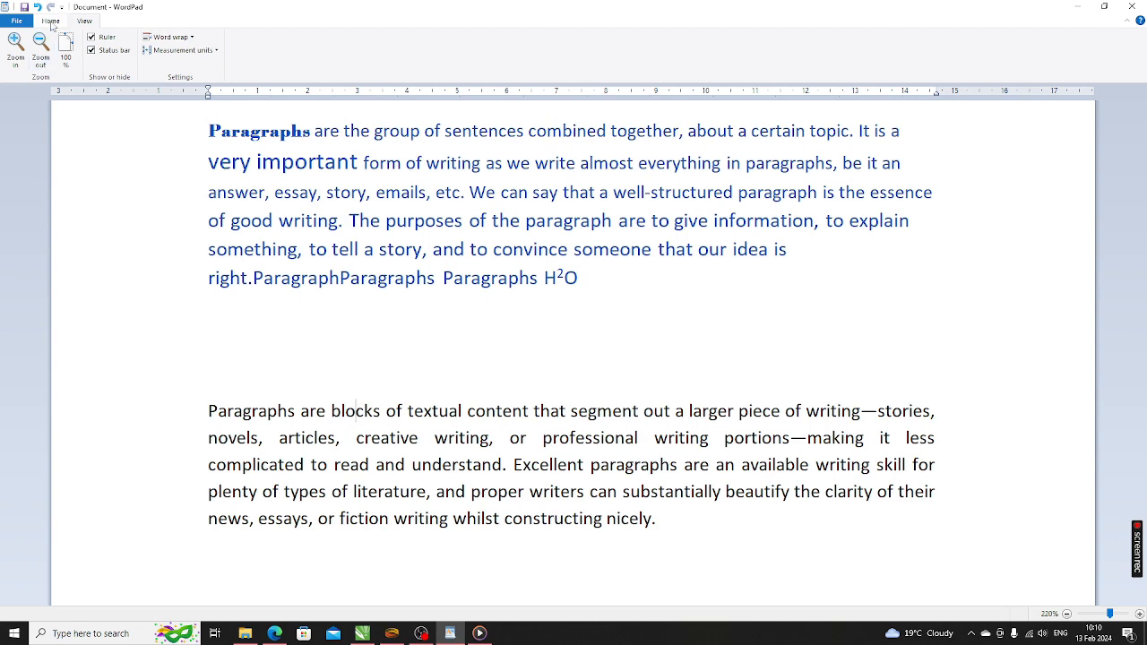
- Collapse and restore the ribbon twice, leaving the formatting commands displayed
left_click(50, 20)
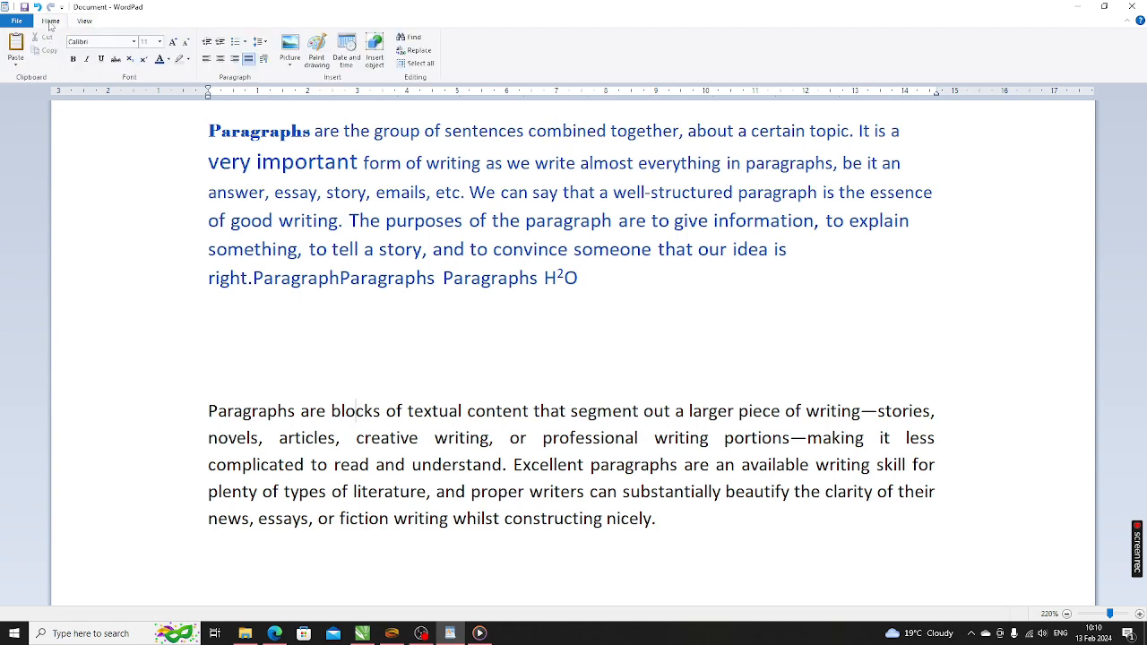
double_click(51, 21)
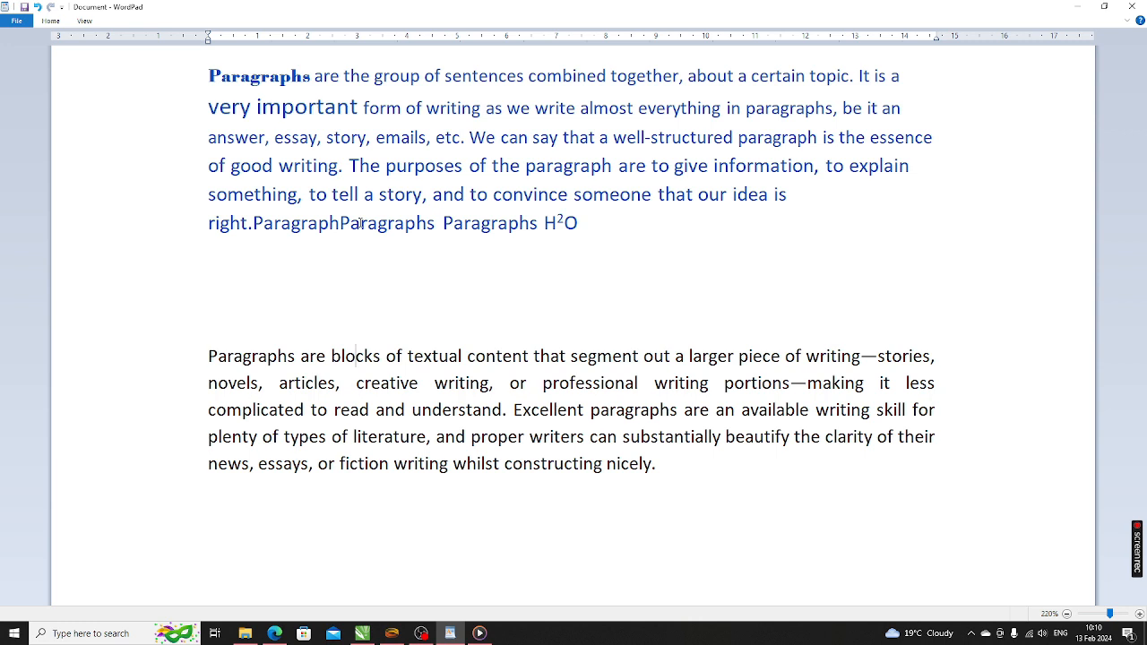
left_click(50, 21)
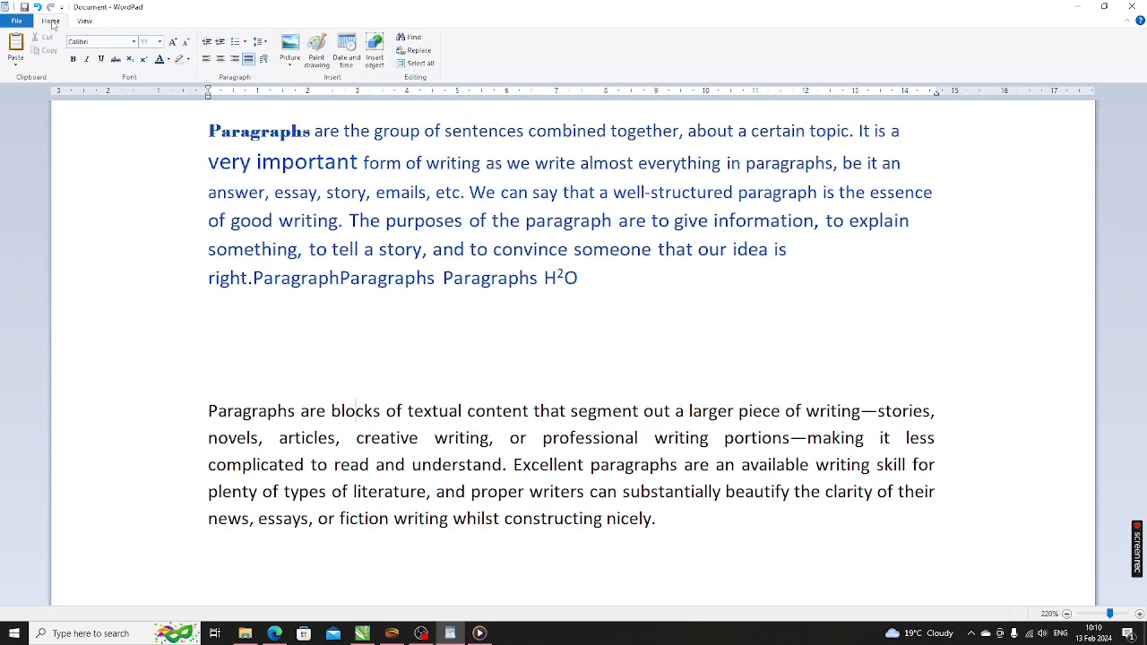
left_click(52, 22)
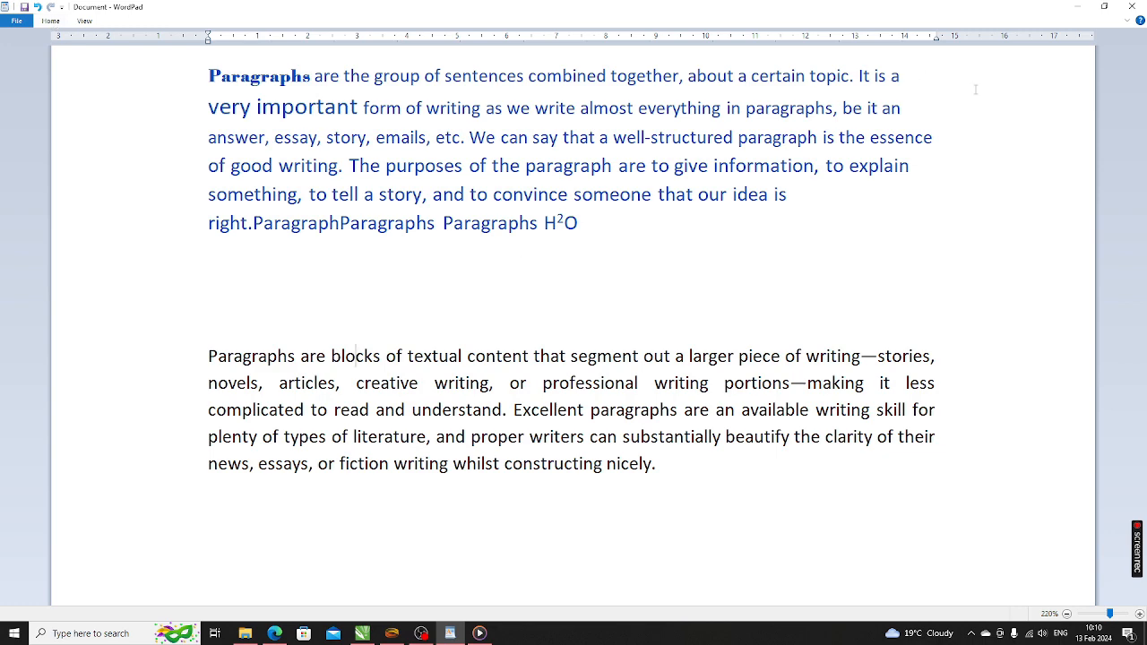
double_click(53, 22)
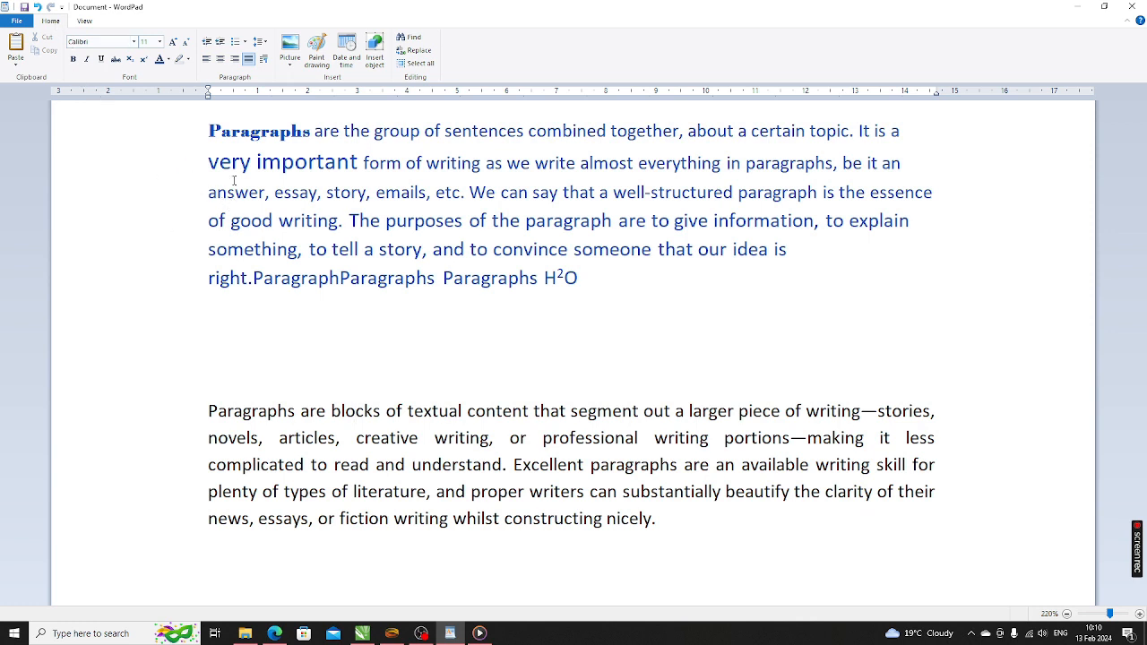
- Select the whole second paragraph and increase its indent by five levels
left_click(309, 413)
left_click_drag(210, 410, 654, 520)
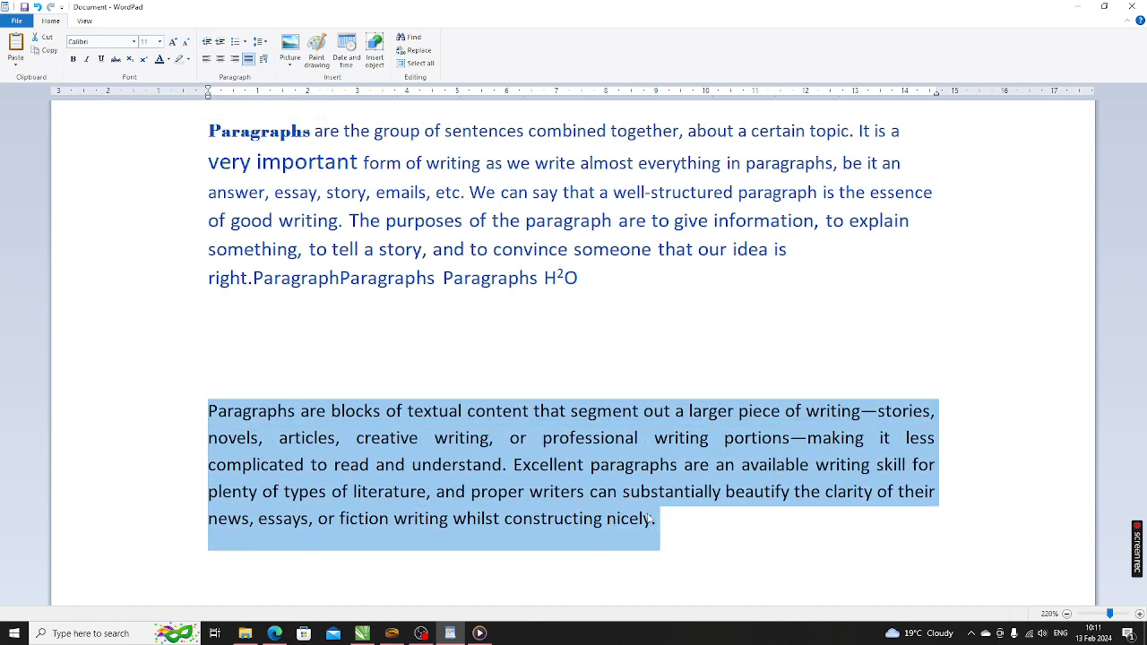
left_click(221, 44)
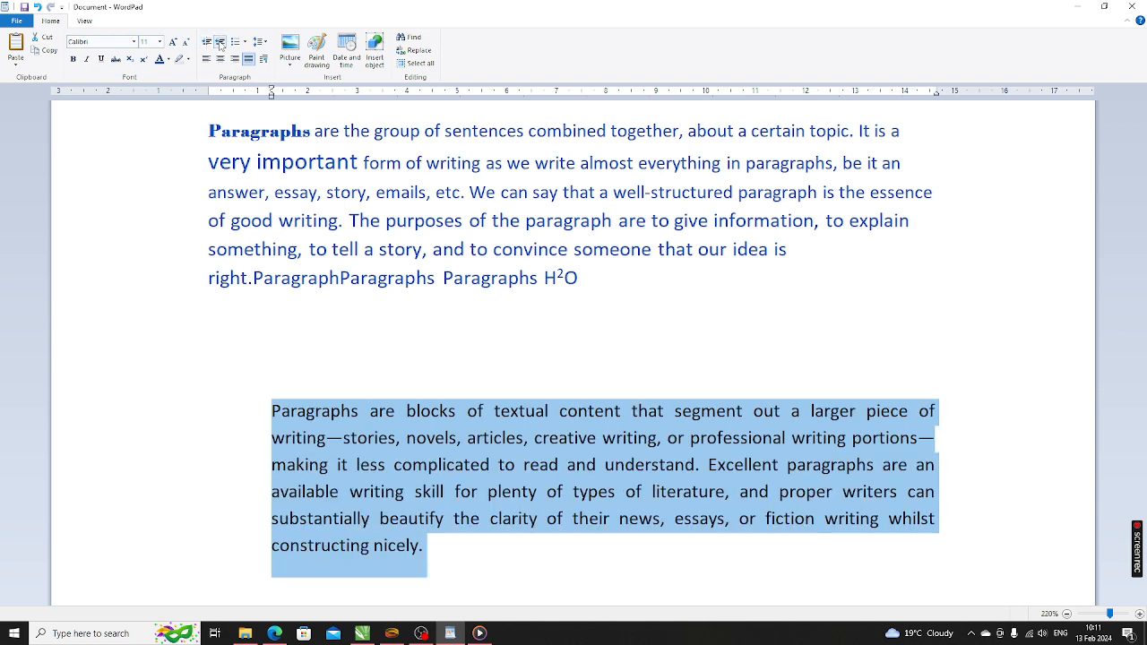
left_click(221, 44)
left_click(221, 44)
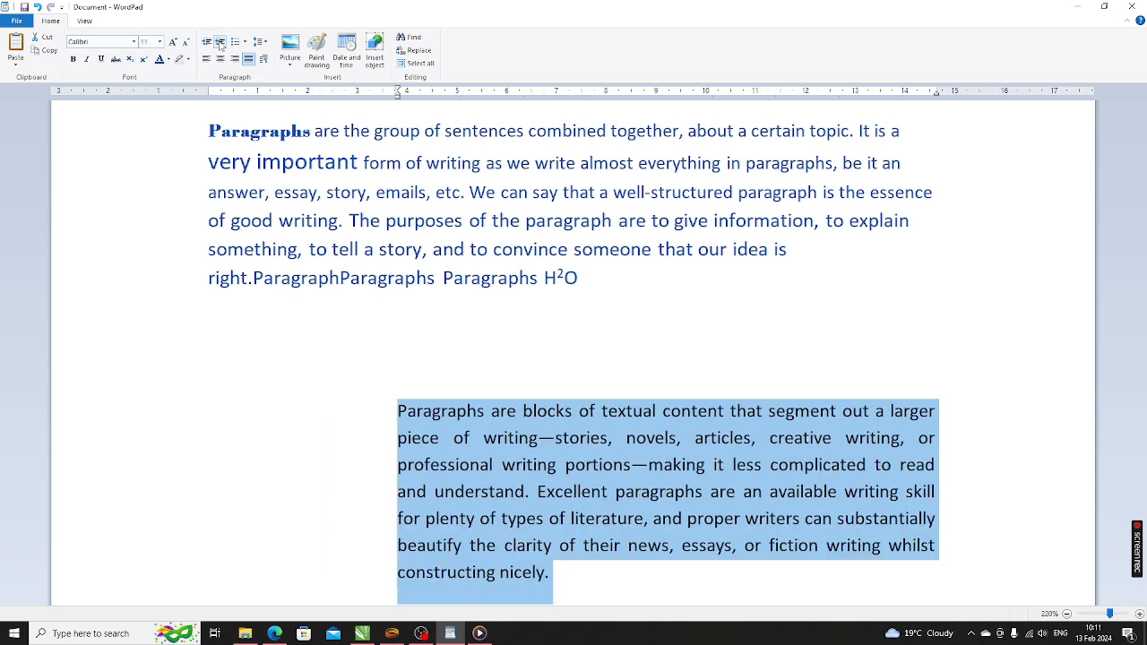
left_click(221, 44)
left_click(221, 44)
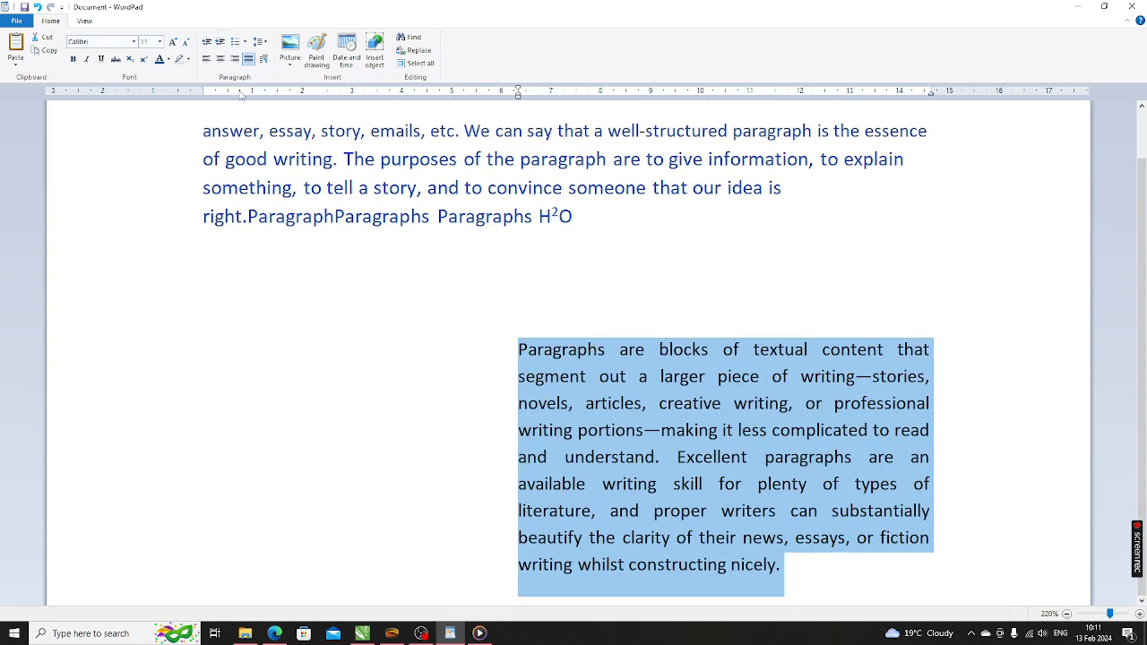
- Decrease the second paragraph's indent by five levels, back to the page margin
left_click(207, 43)
left_click(207, 43)
left_click(207, 42)
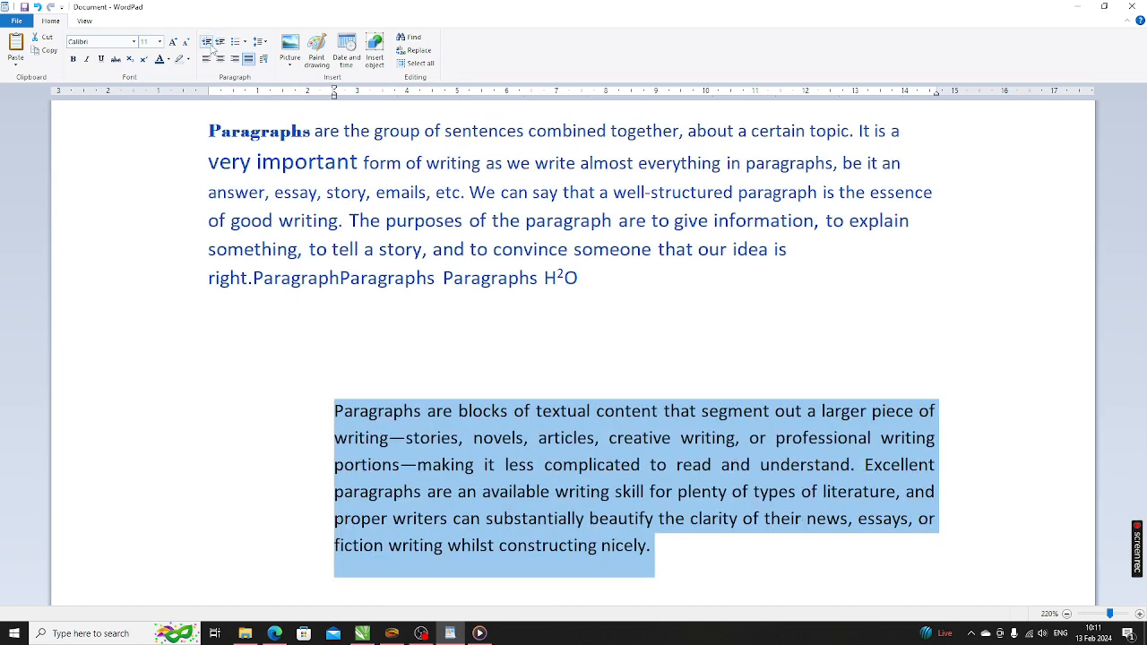
left_click(207, 42)
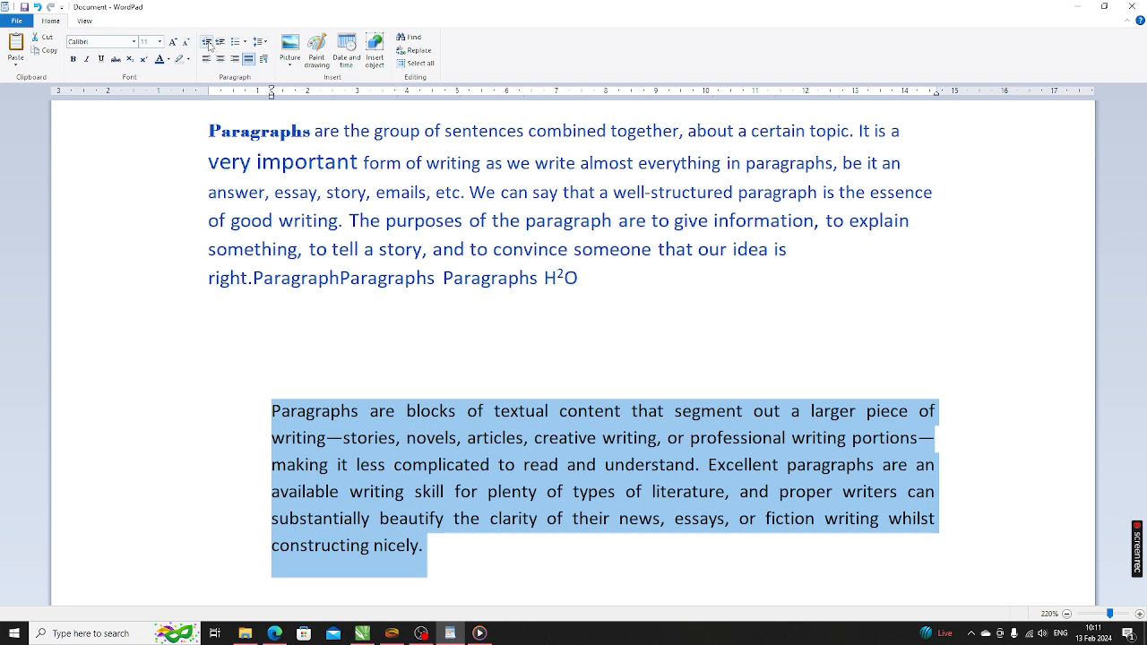
left_click(207, 43)
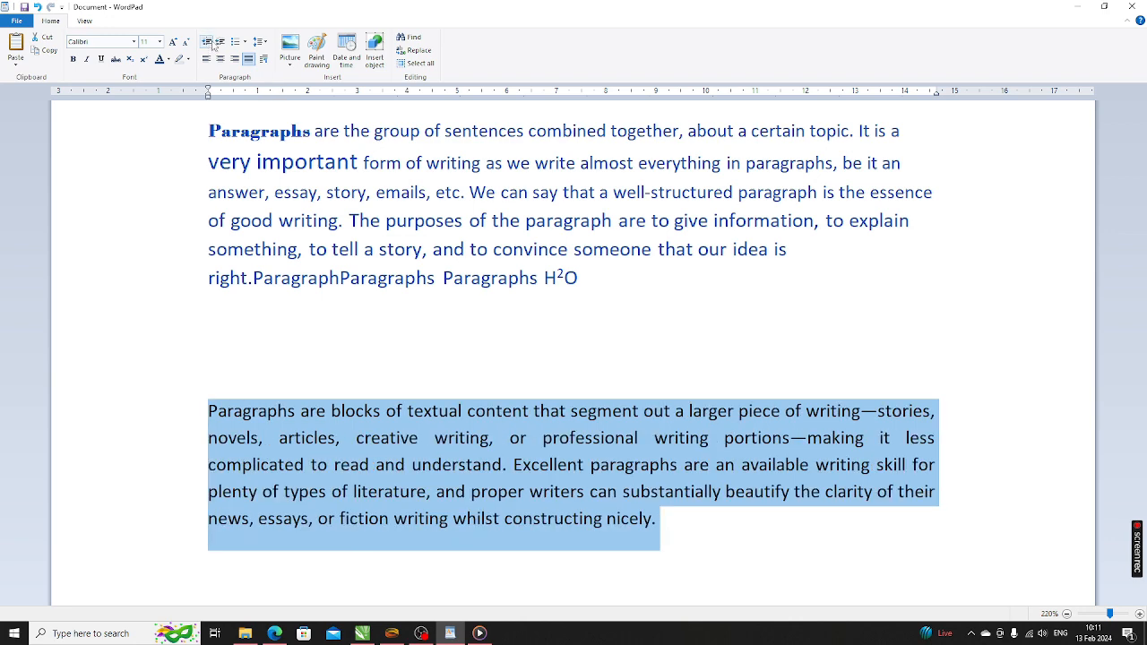
- Increase the second paragraph's indent by two levels and decrease it by two again
left_click(220, 42)
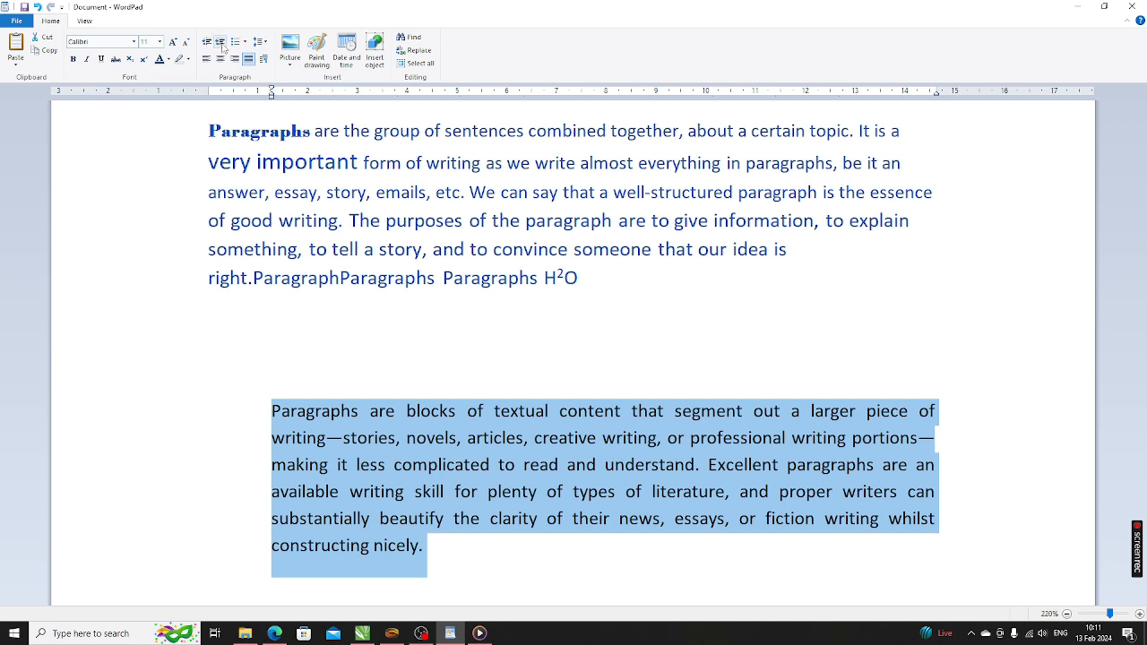
left_click(220, 42)
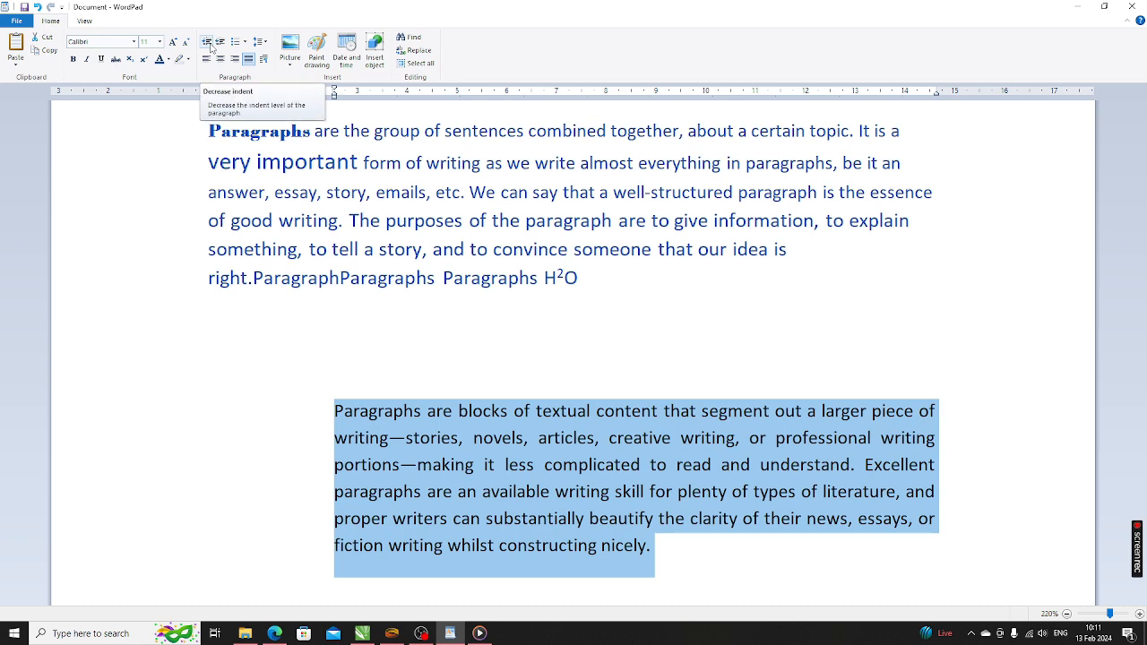
left_click(209, 44)
left_click(209, 44)
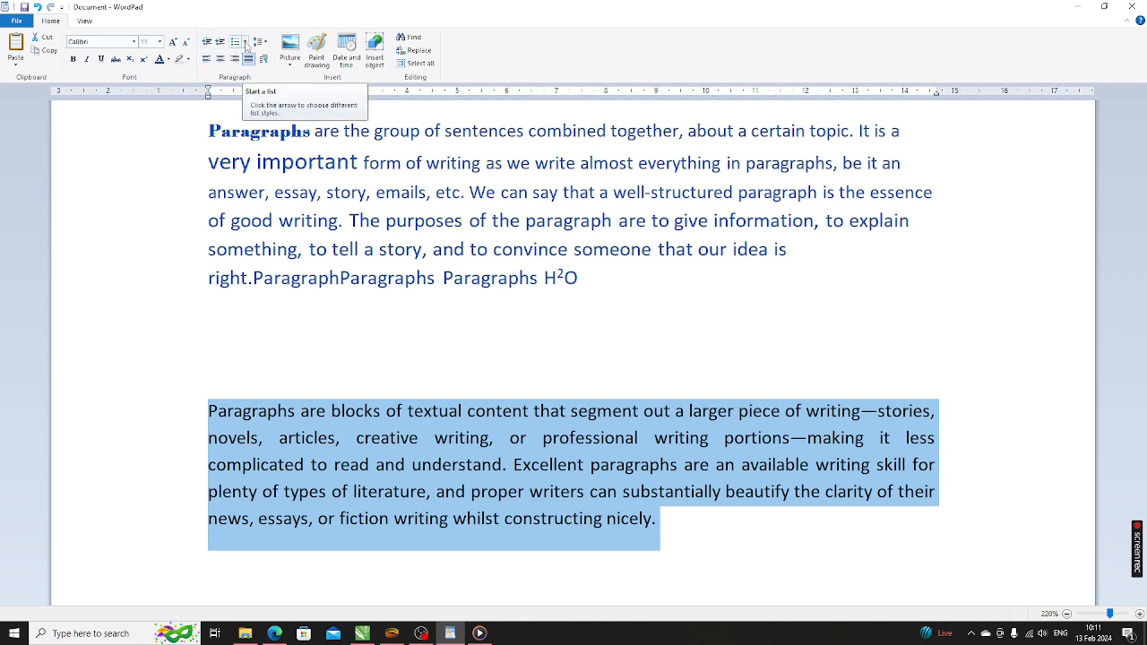
left_click(246, 43)
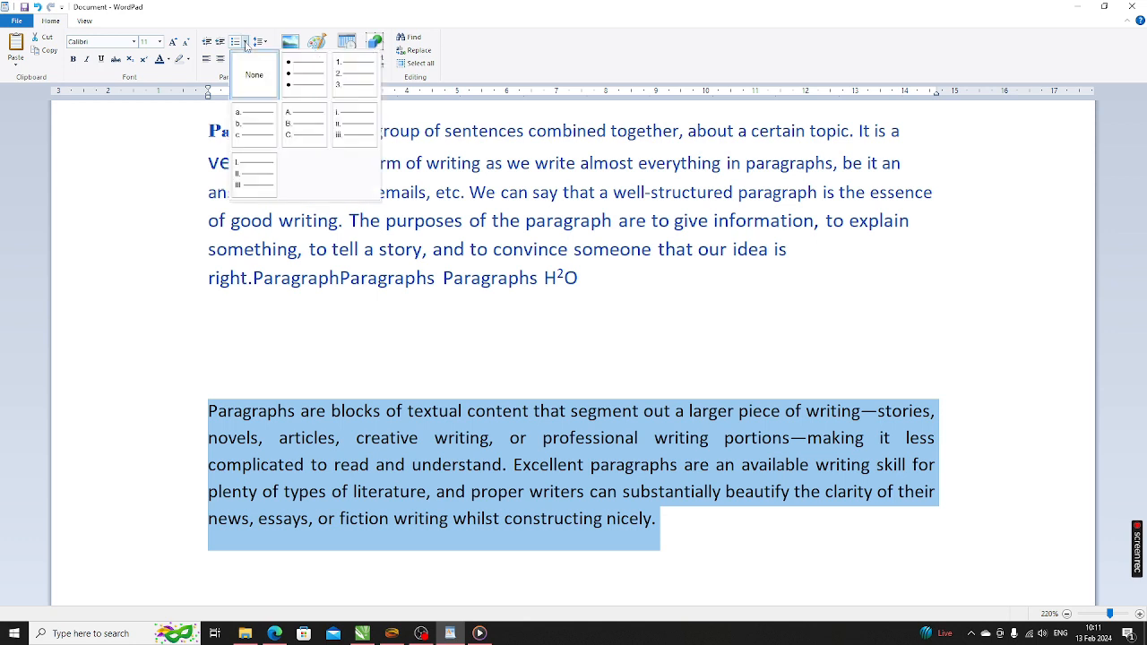
left_click(378, 442)
left_click(365, 410)
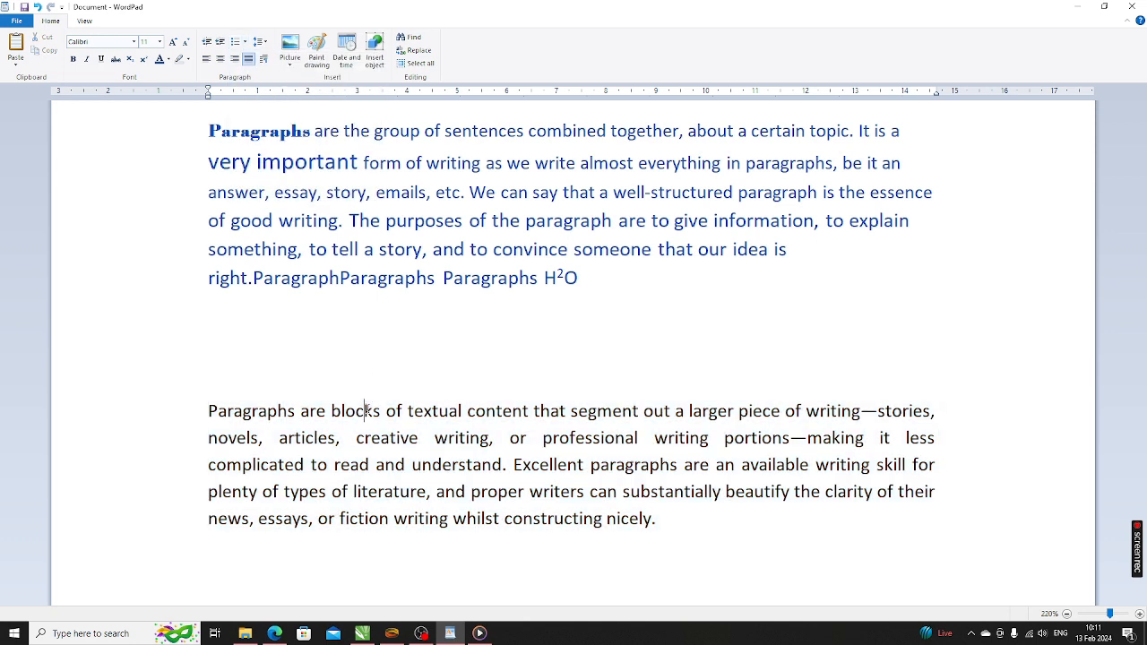
- Add three separate lines below the second paragraph reading DCA, TALLY and DTP
left_click(662, 520)
key("Return")
type("com")
key("BackSpace")
key("BackSpace")
key("BackSpace")
key("Caps_Lock")
key("BackSpace")
key("Return")
type("C")
key("BackSpace")
type("DCA")
key("Return")
type("TALLY")
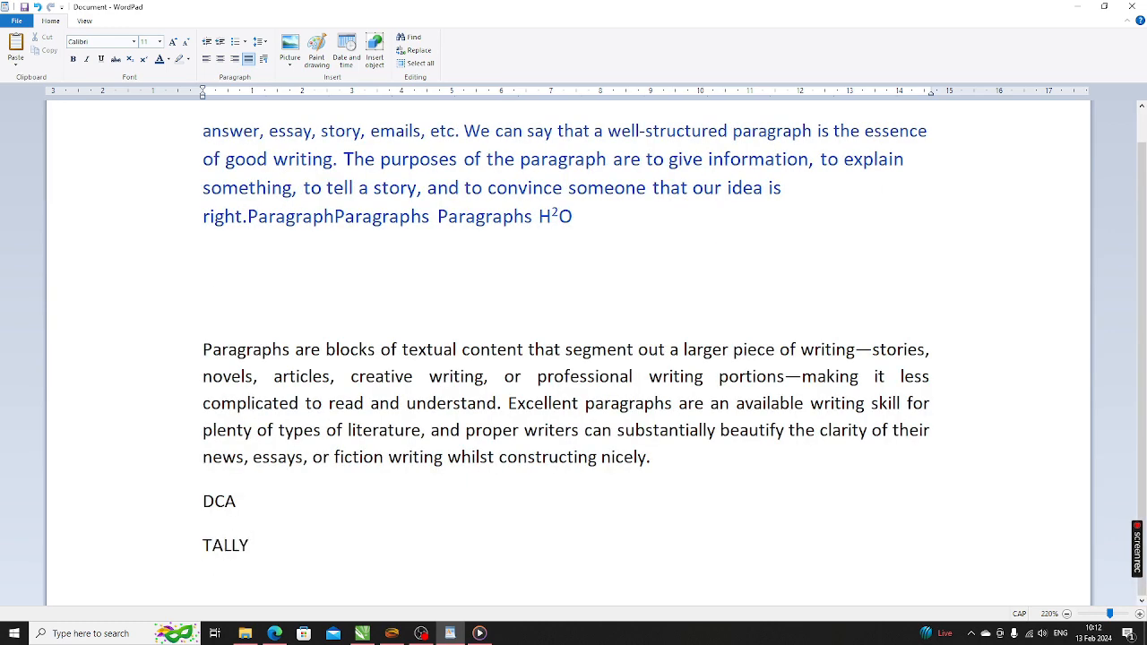
key("Return")
type("DTP")
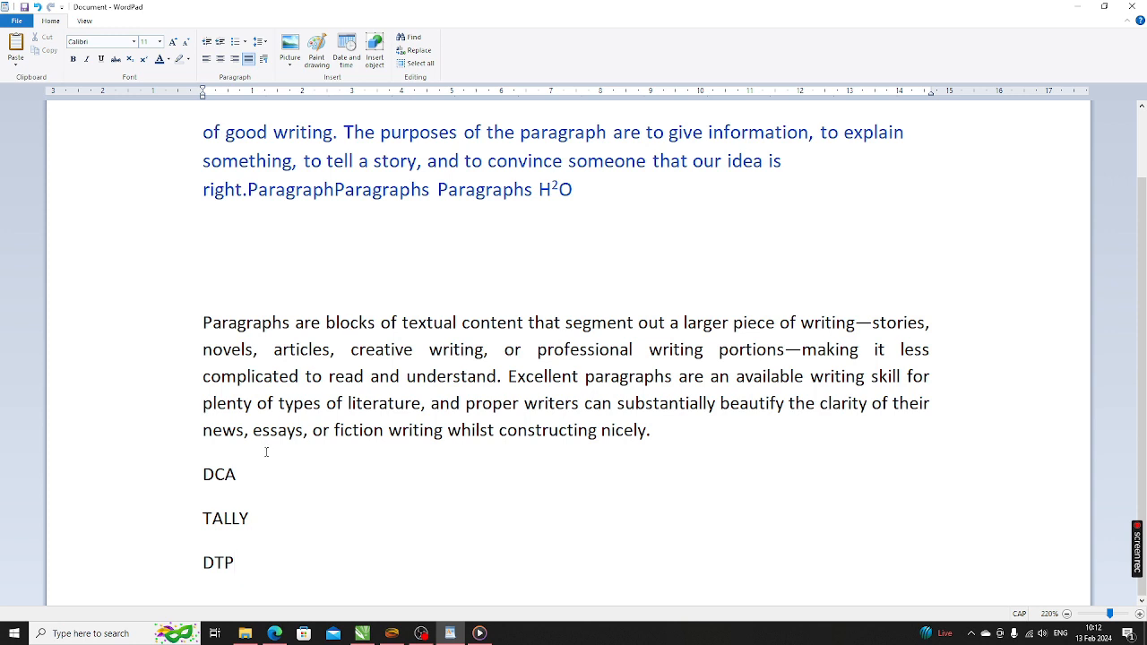
- Format the DCA, TALLY and DTP lines as a numbered list in the 1, 2, 3 style
left_click_drag(200, 477, 267, 554)
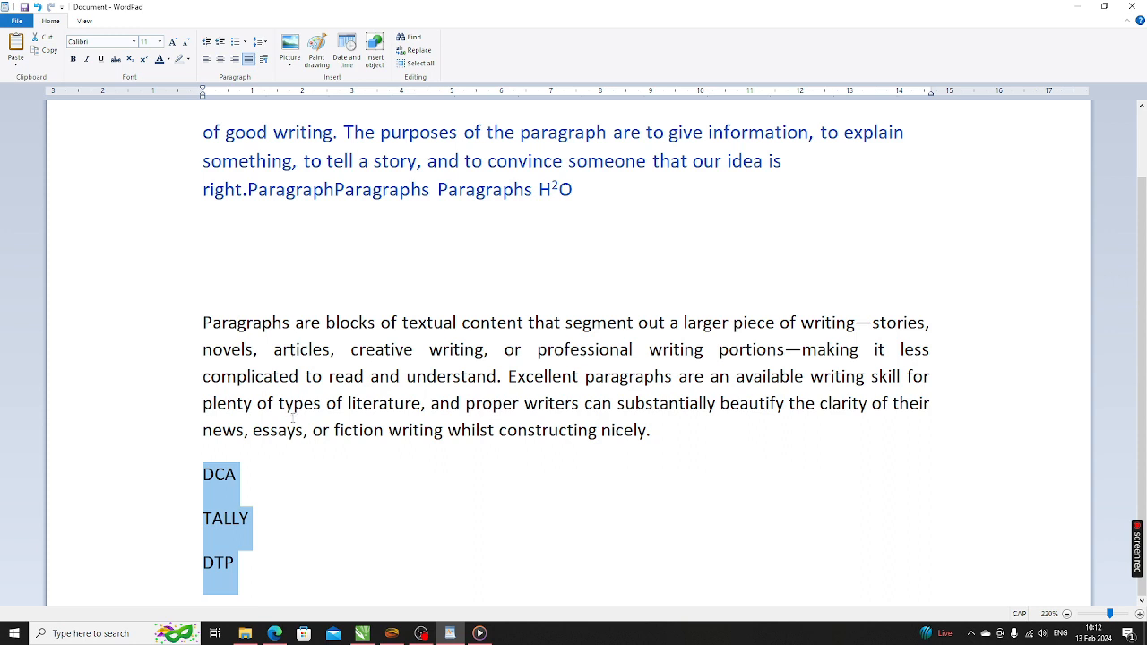
left_click(246, 42)
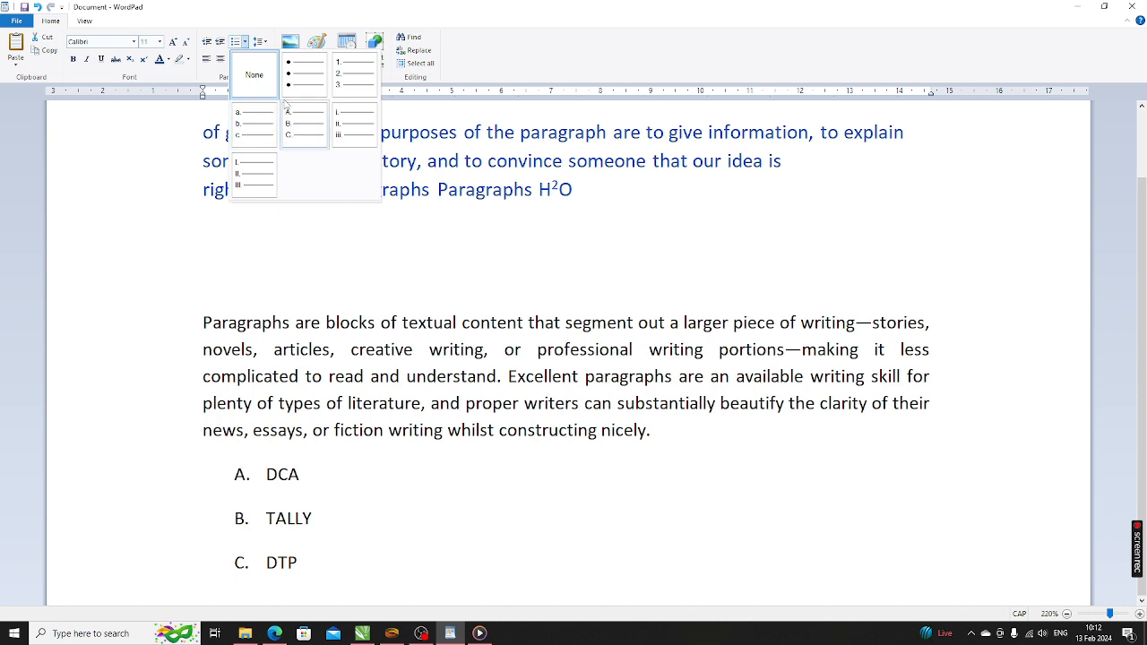
left_click(352, 86)
left_click(329, 549)
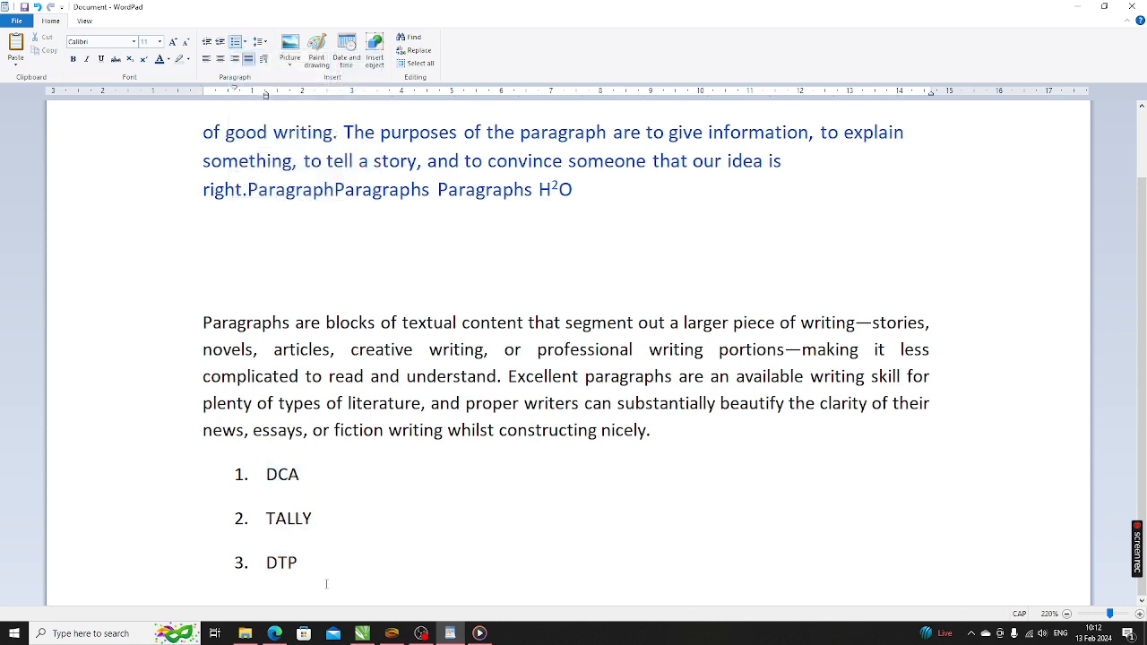
- Add ADCA as the fourth item of the numbered list and end the list after it
left_click(326, 584)
key("Return")
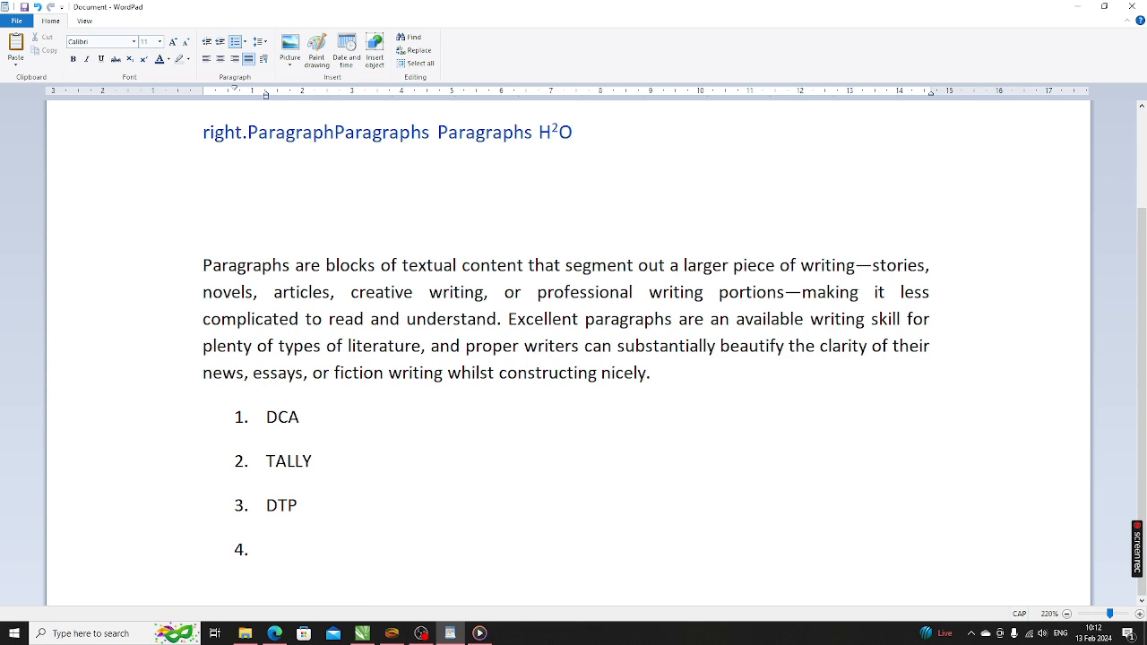
type("ADCA")
key("Return")
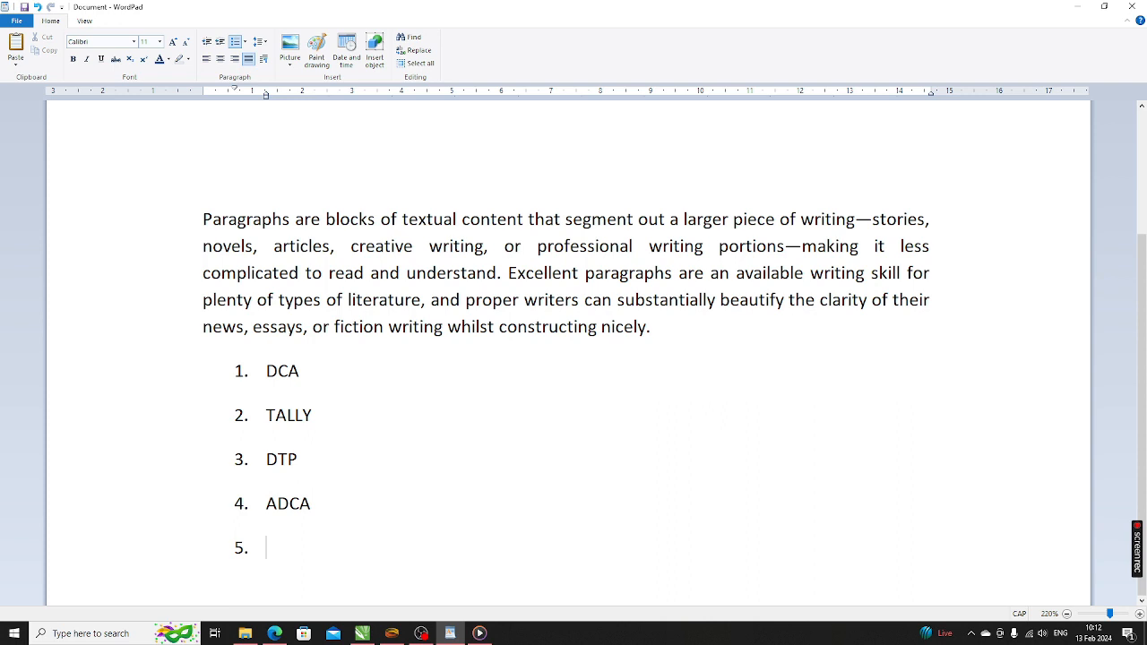
key("Return")
key("Tab")
- Select the four list items and apply the 1, 2, 3 numbering style to them again
left_click(256, 376)
left_click_drag(238, 375, 361, 521)
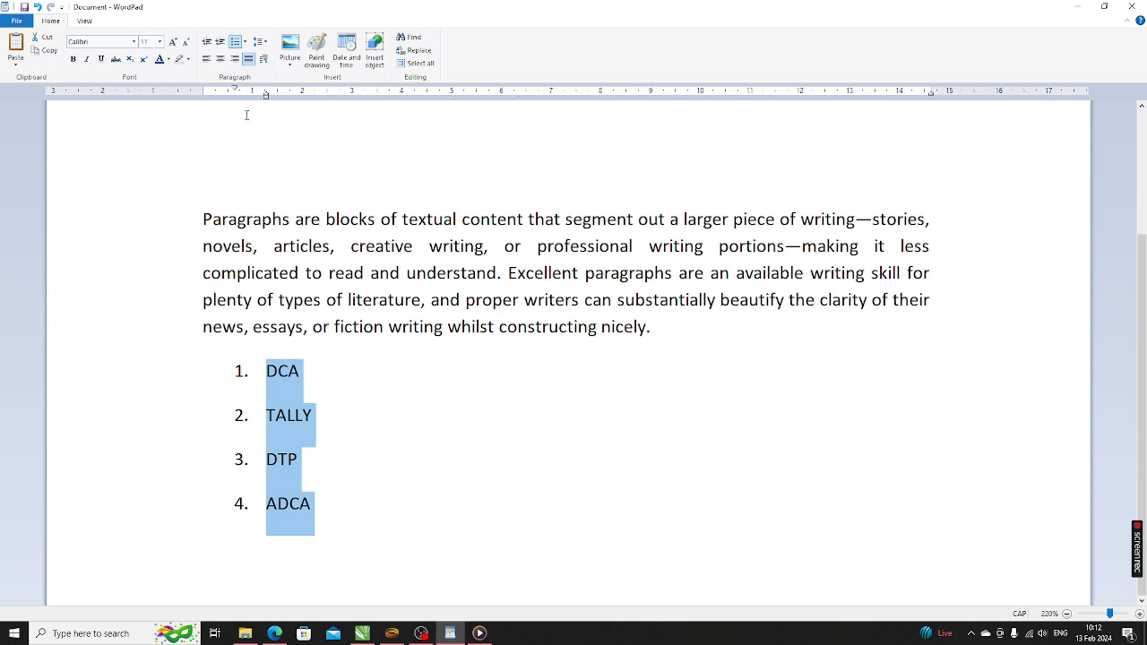
left_click(245, 42)
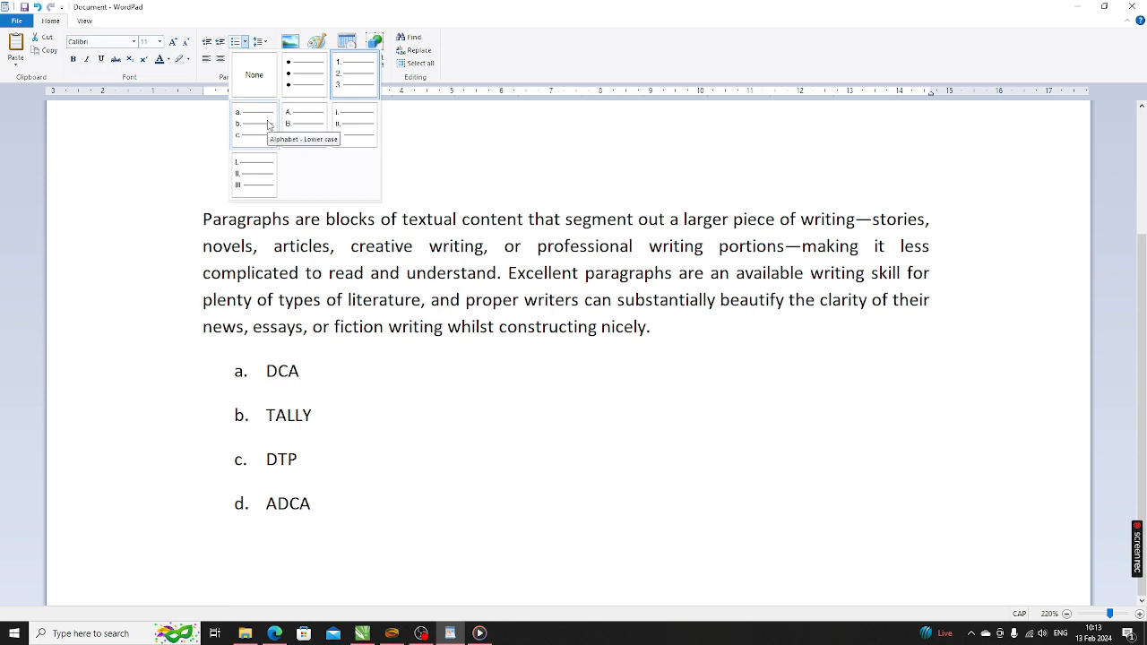
left_click(354, 73)
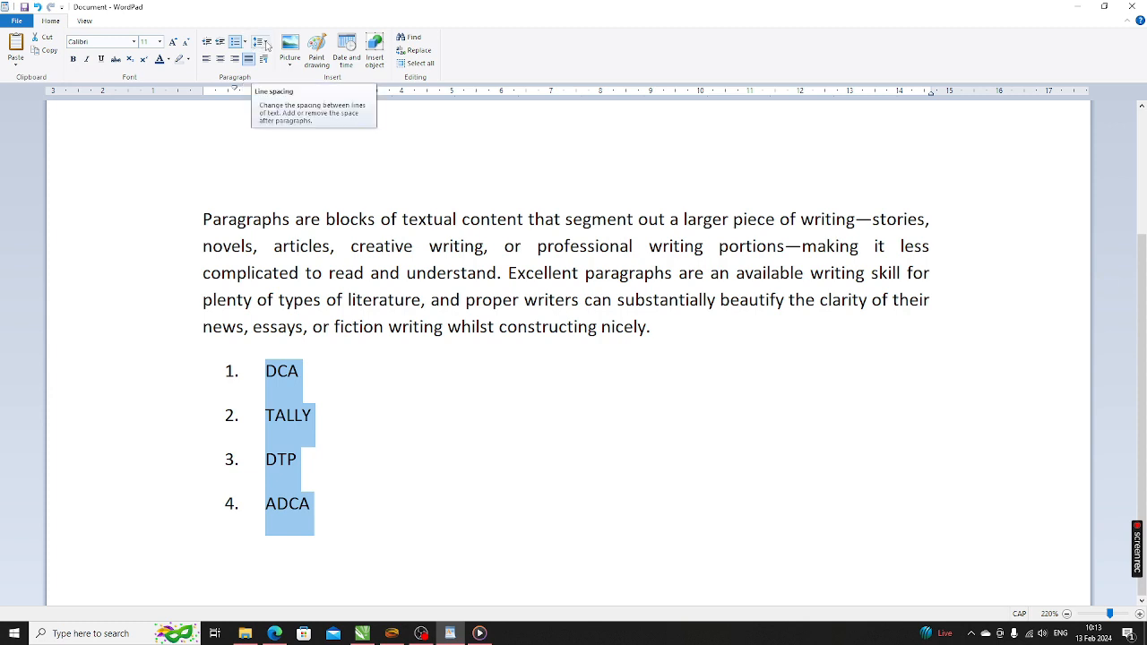
- Select the whole second paragraph and try line spacing 1.0 on it, finishing with 1.5
left_click(333, 246)
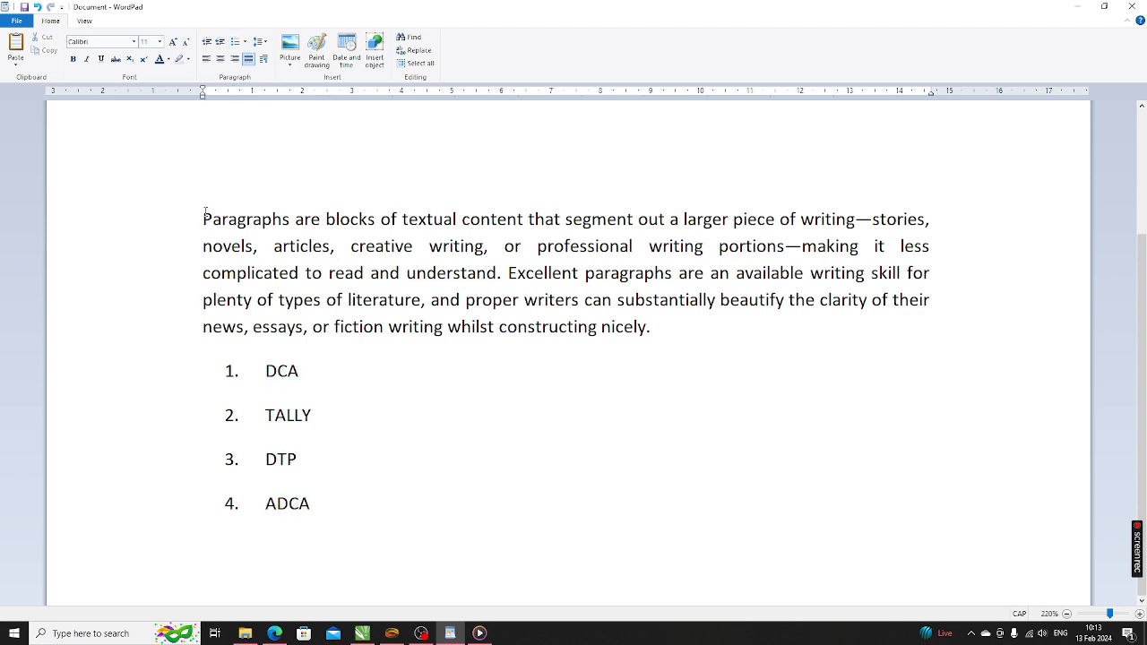
left_click_drag(205, 218, 747, 325)
left_click(553, 247)
left_click_drag(205, 218, 655, 331)
left_click(259, 41)
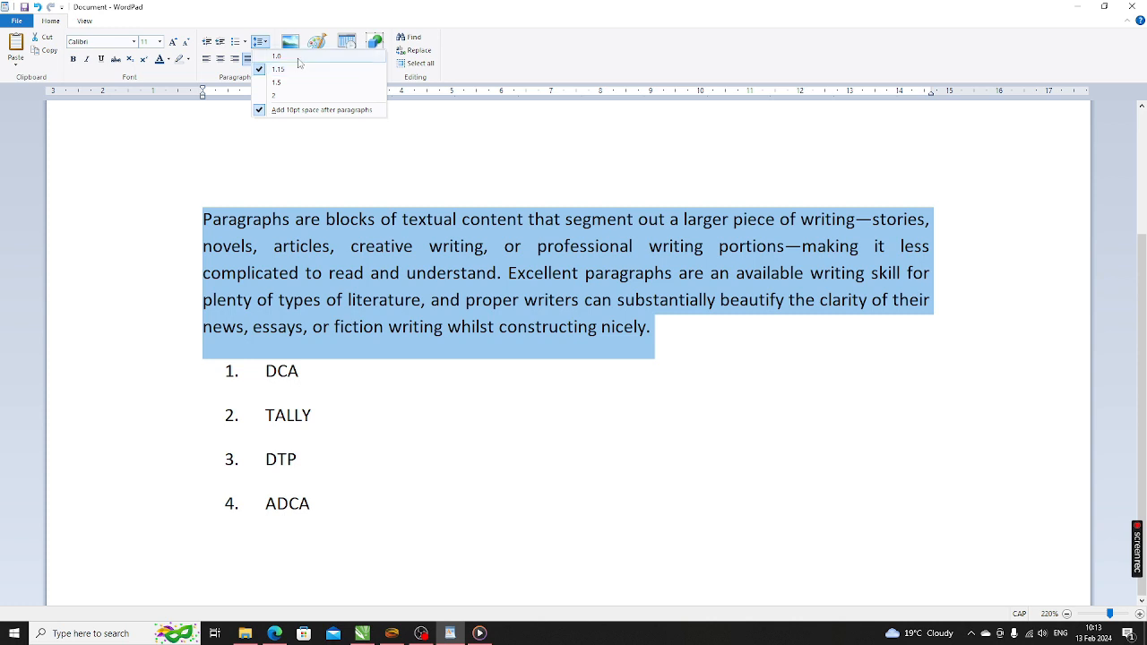
left_click(299, 60)
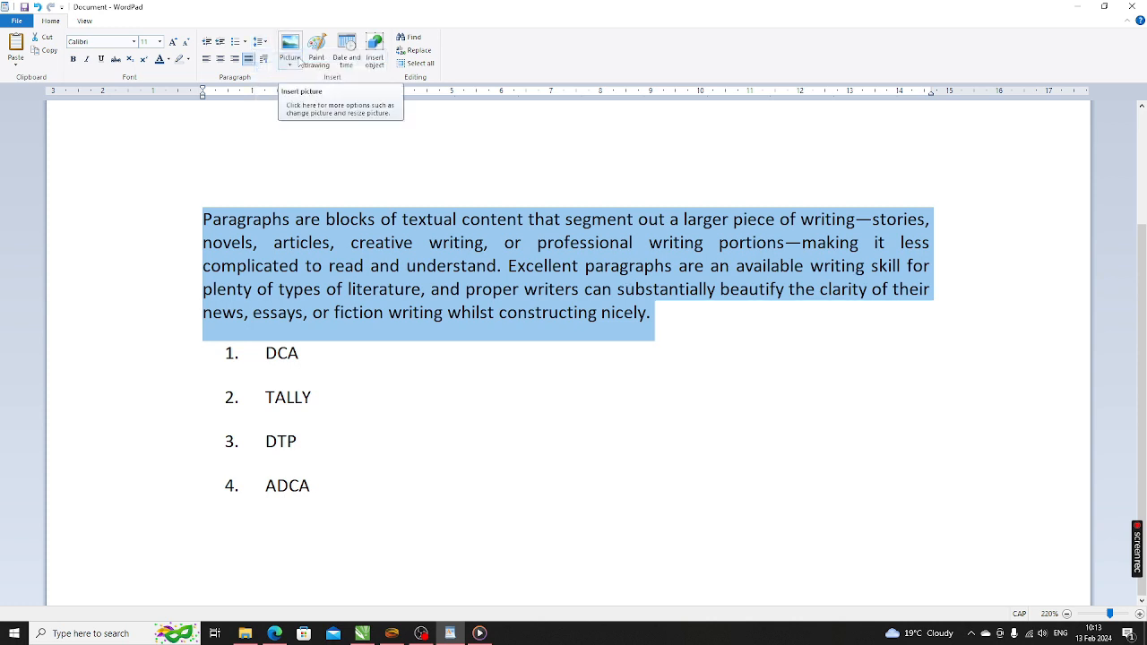
left_click(259, 41)
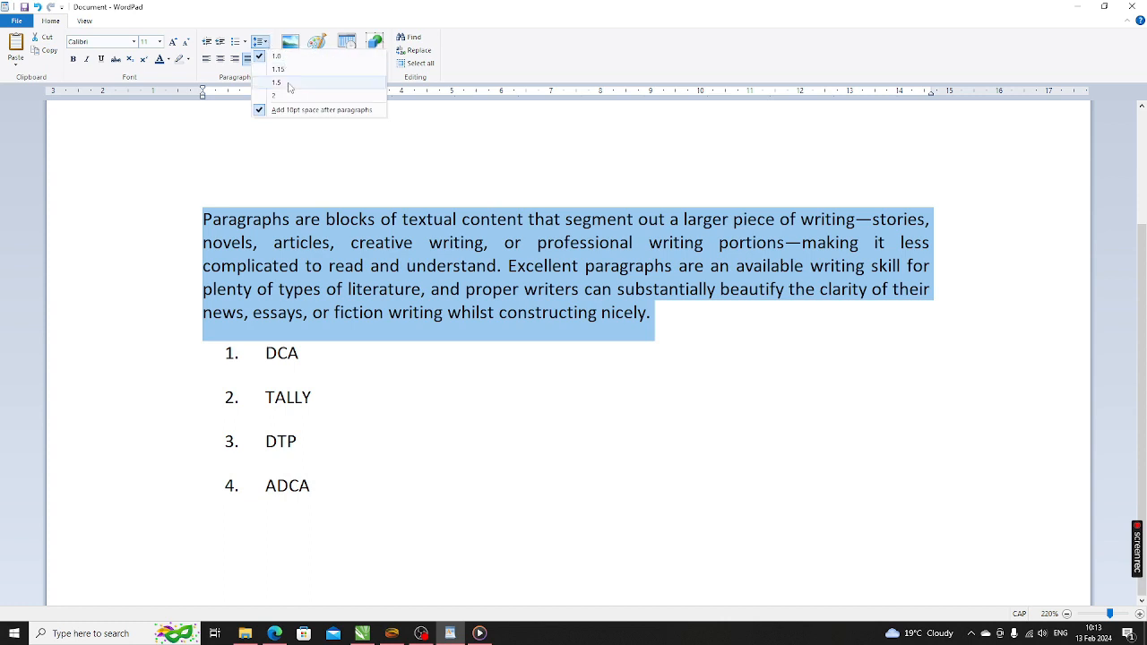
left_click(288, 83)
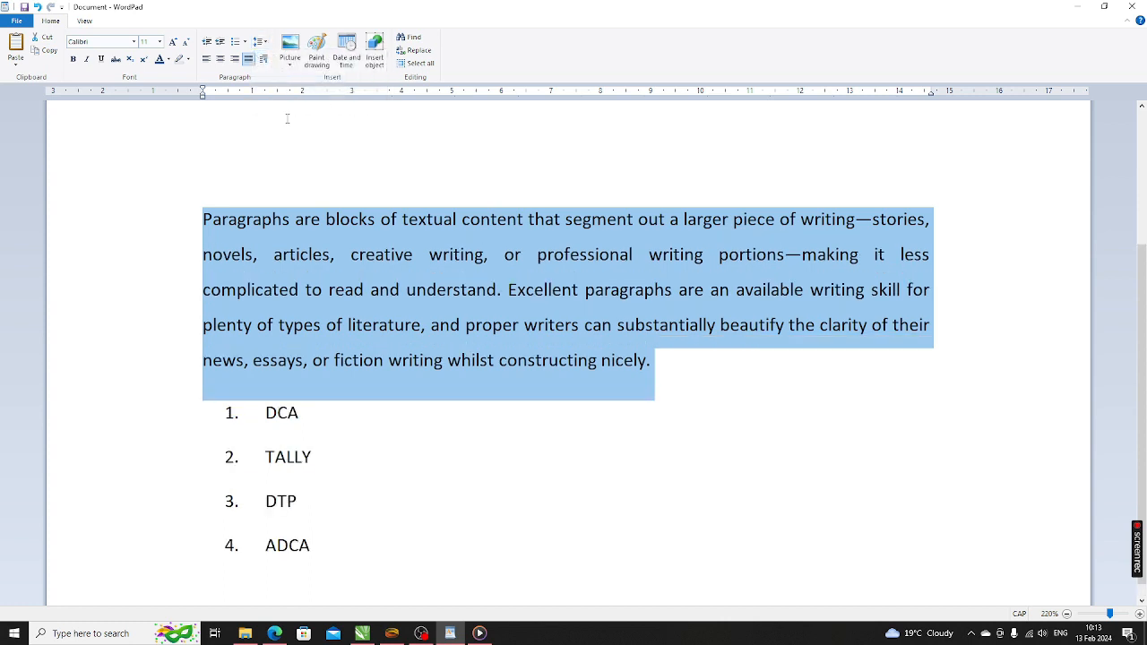
- Try line spacings 2, 1.15 and 1.0 on the selected second paragraph, finishing with 1.15
left_click(260, 41)
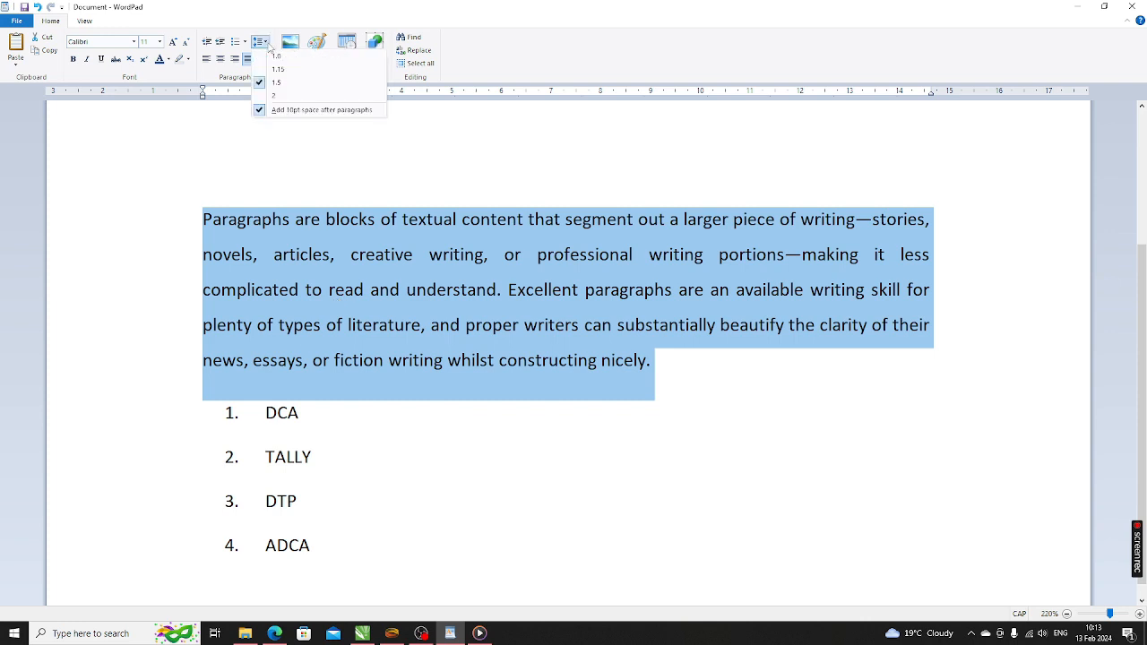
left_click(279, 96)
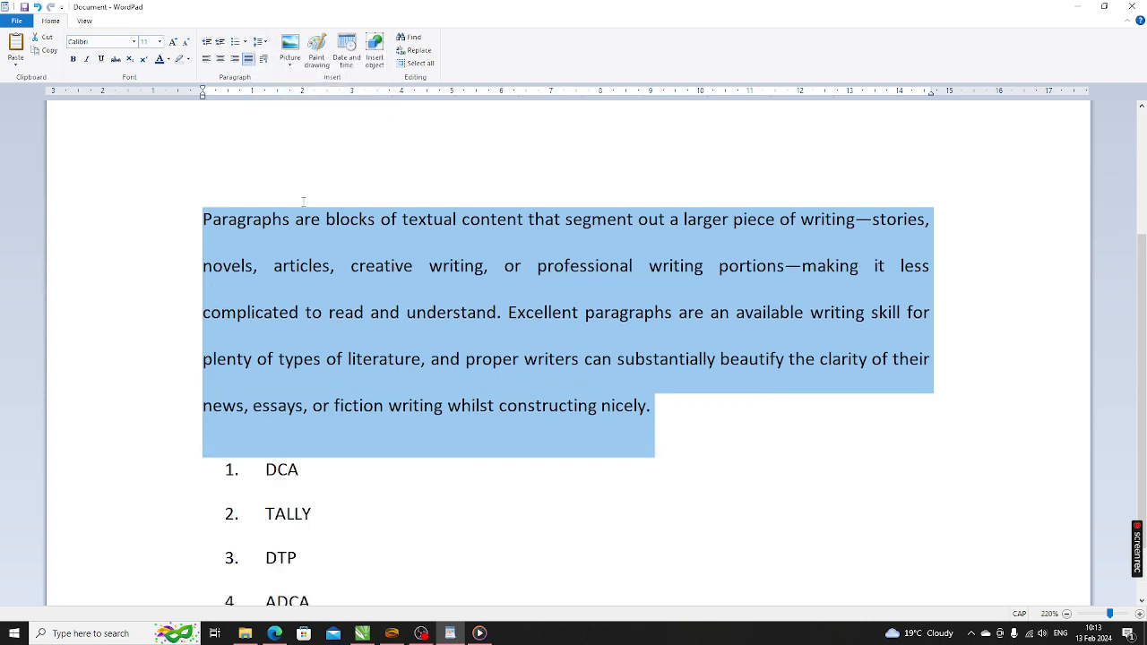
left_click(266, 43)
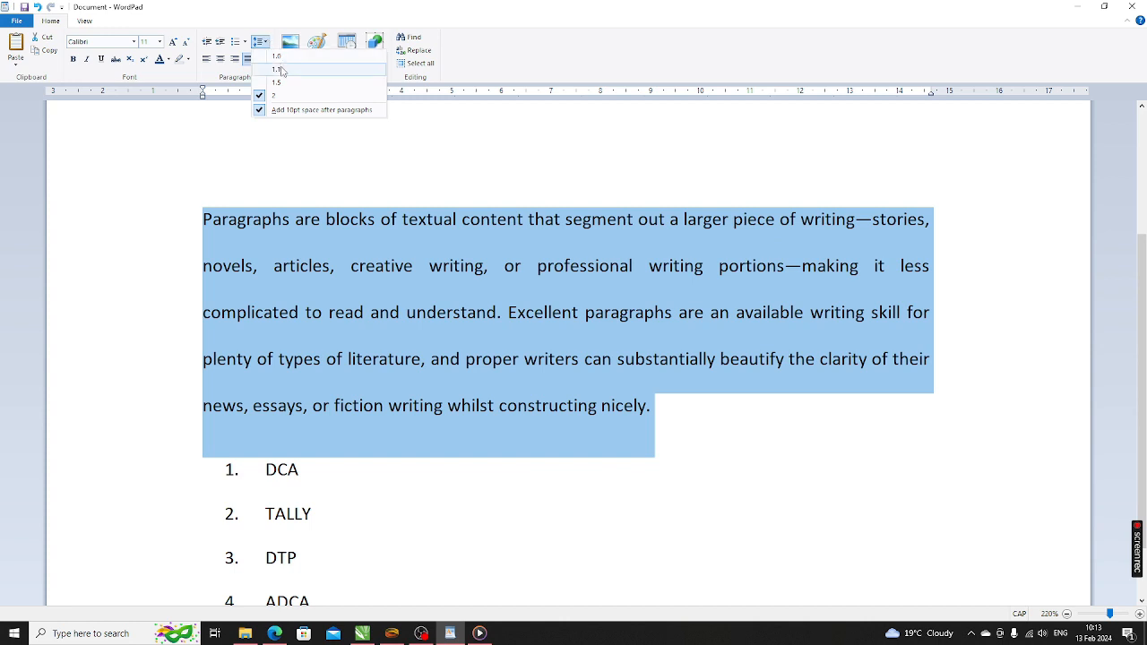
left_click(280, 70)
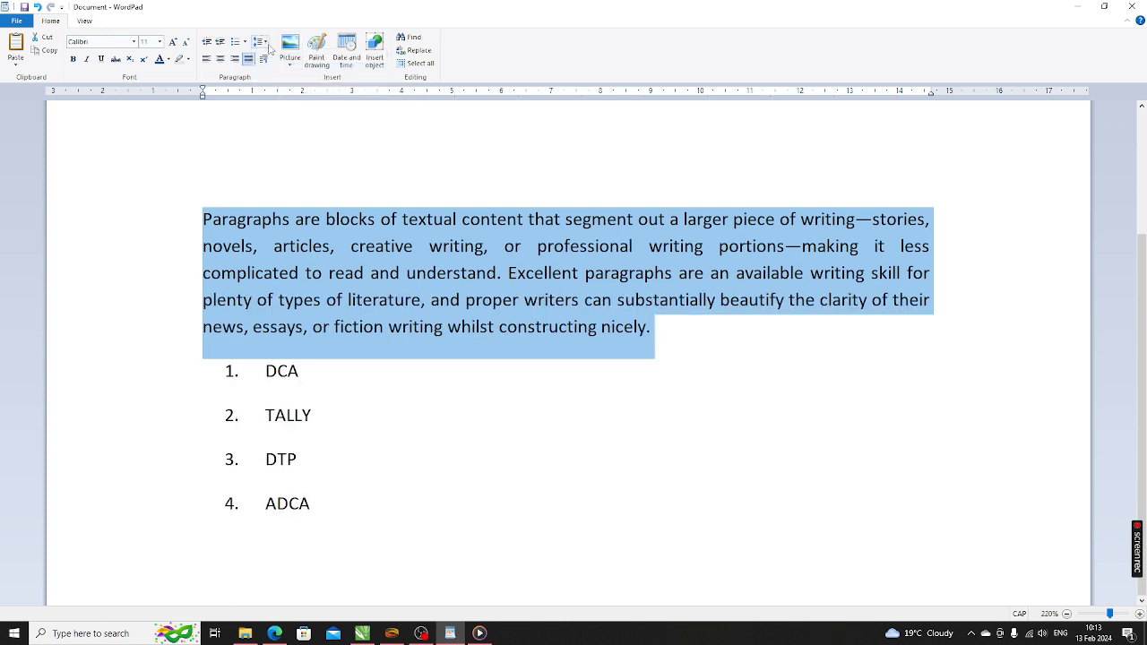
left_click(266, 43)
left_click(266, 42)
left_click(266, 42)
left_click(277, 56)
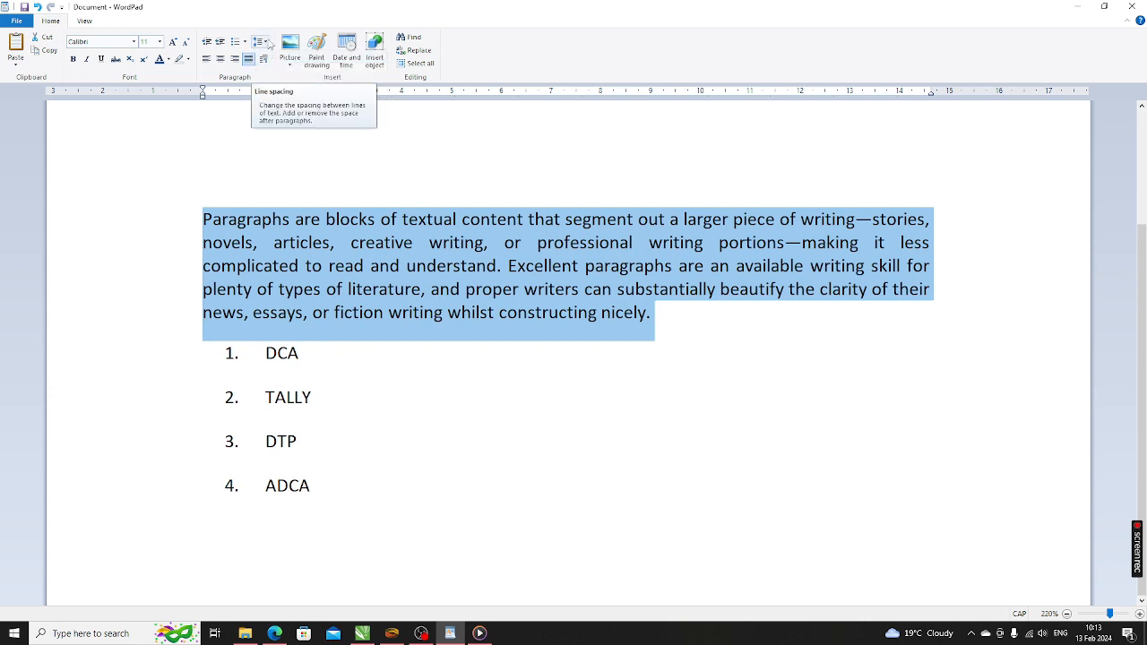
left_click(267, 42)
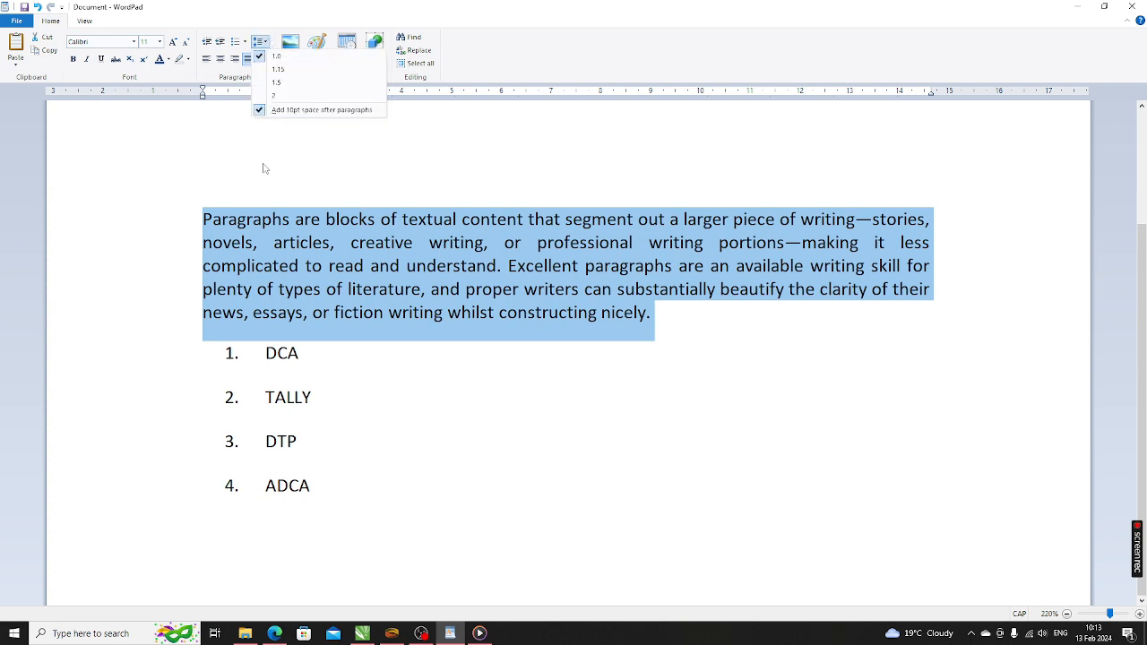
left_click(284, 76)
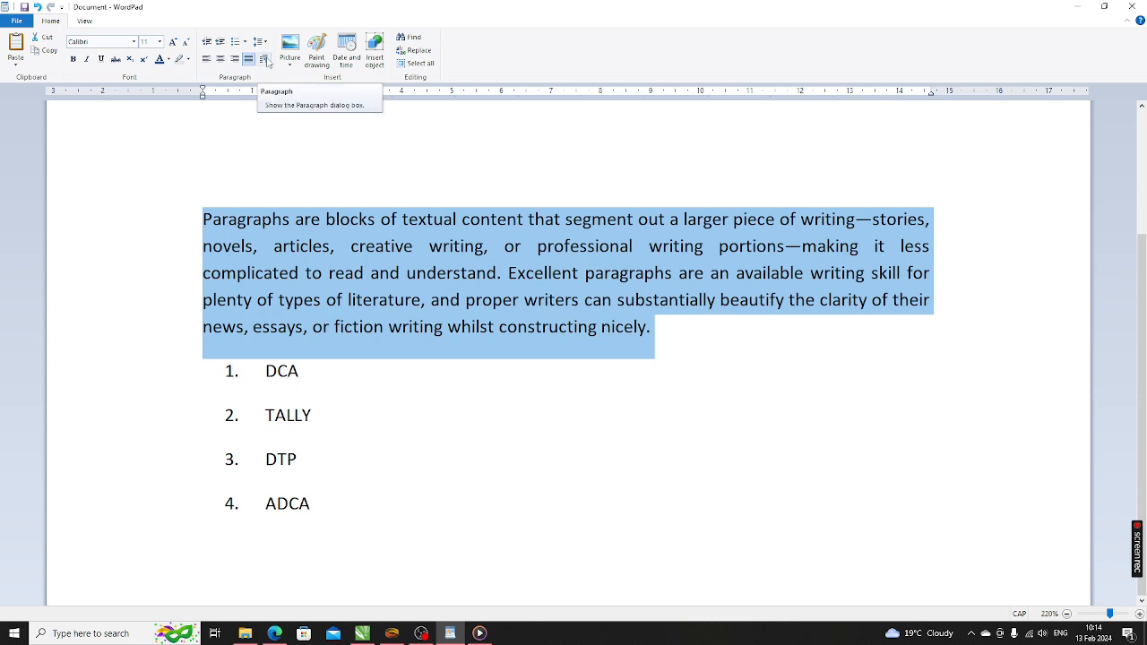
- Set the selected paragraph's left indentation to 1 cm in its paragraph settings
left_click(267, 59)
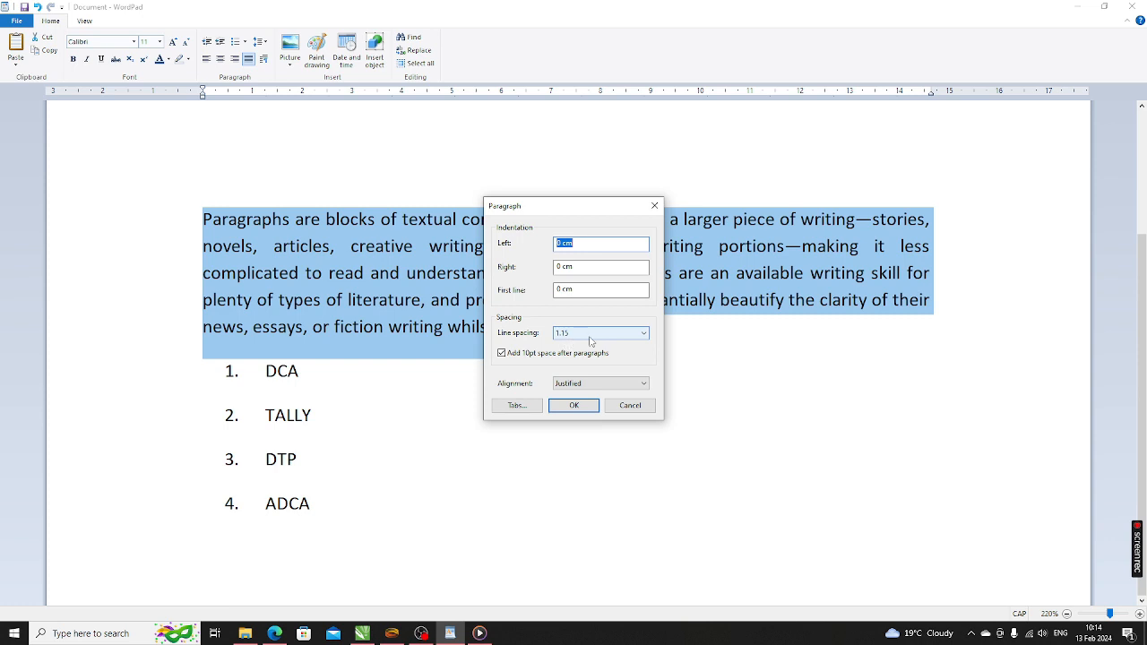
left_click(590, 243)
left_click_drag(577, 247, 555, 259)
type("1")
key("Return")
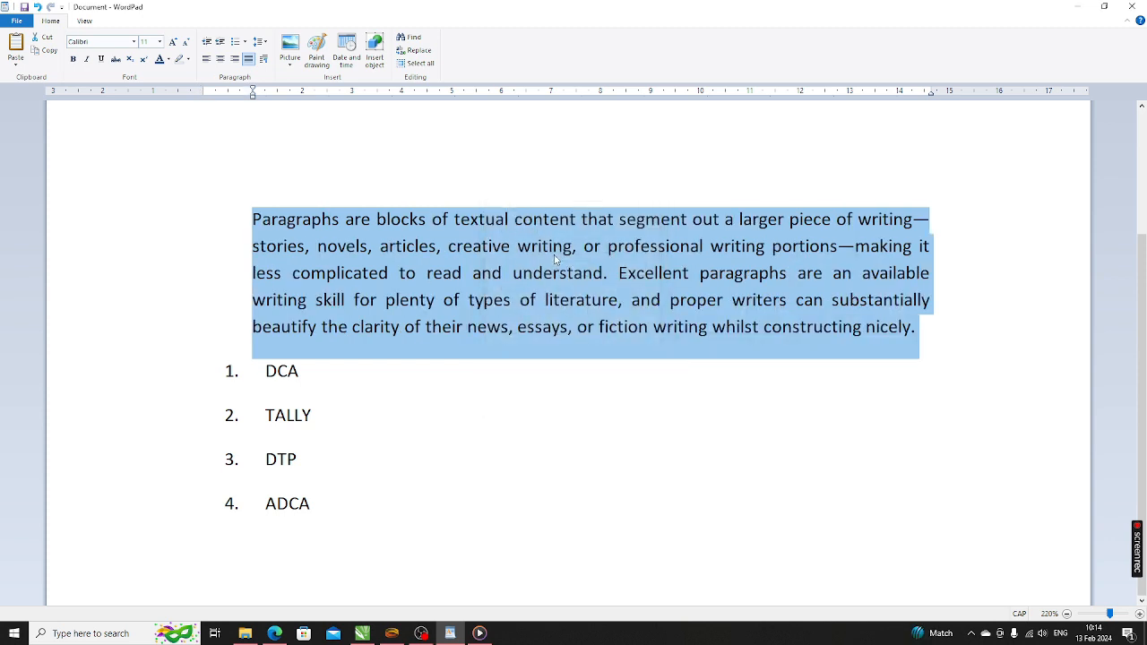
- Reset the selected paragraph's left indentation to 0 cm
left_click(261, 42)
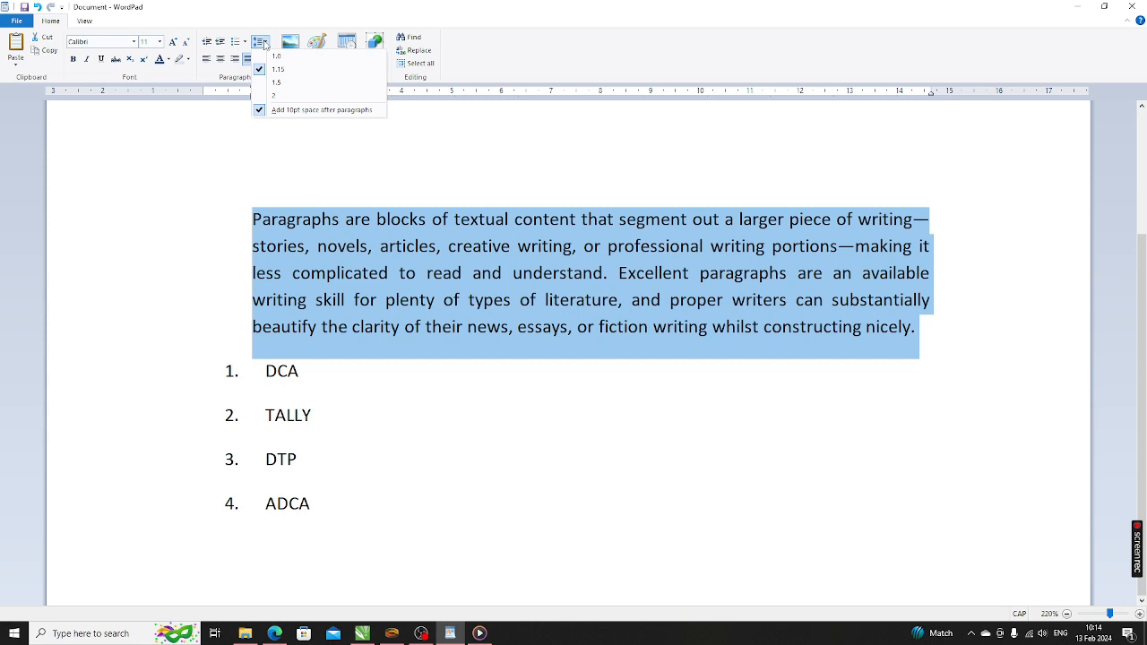
left_click(269, 81)
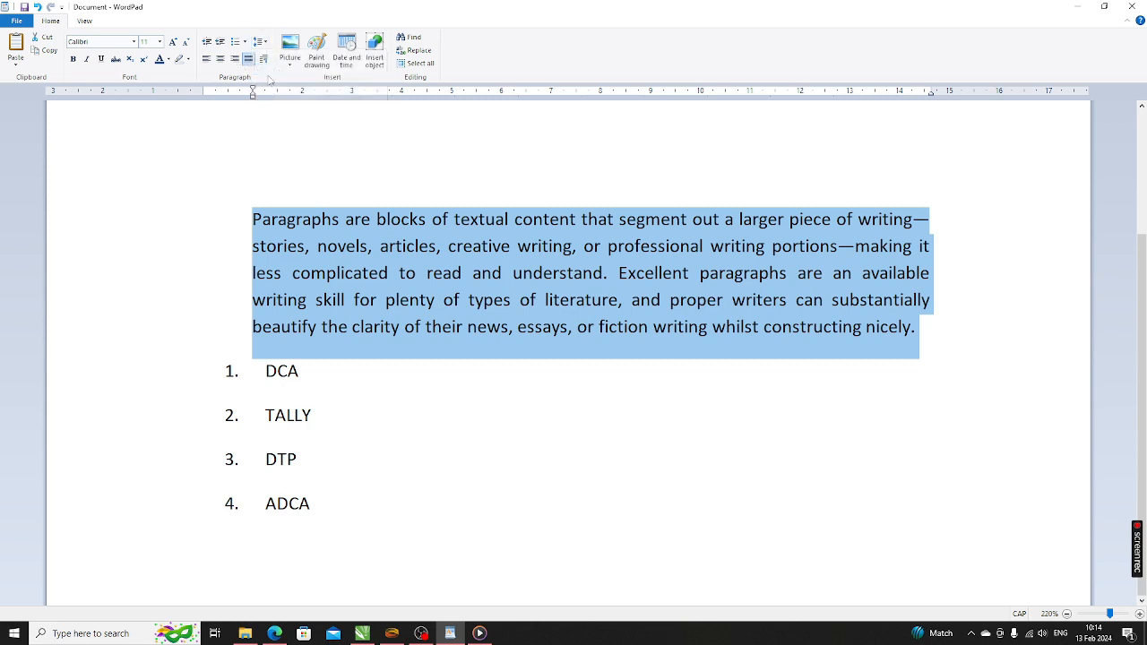
left_click(264, 58)
left_click(588, 243)
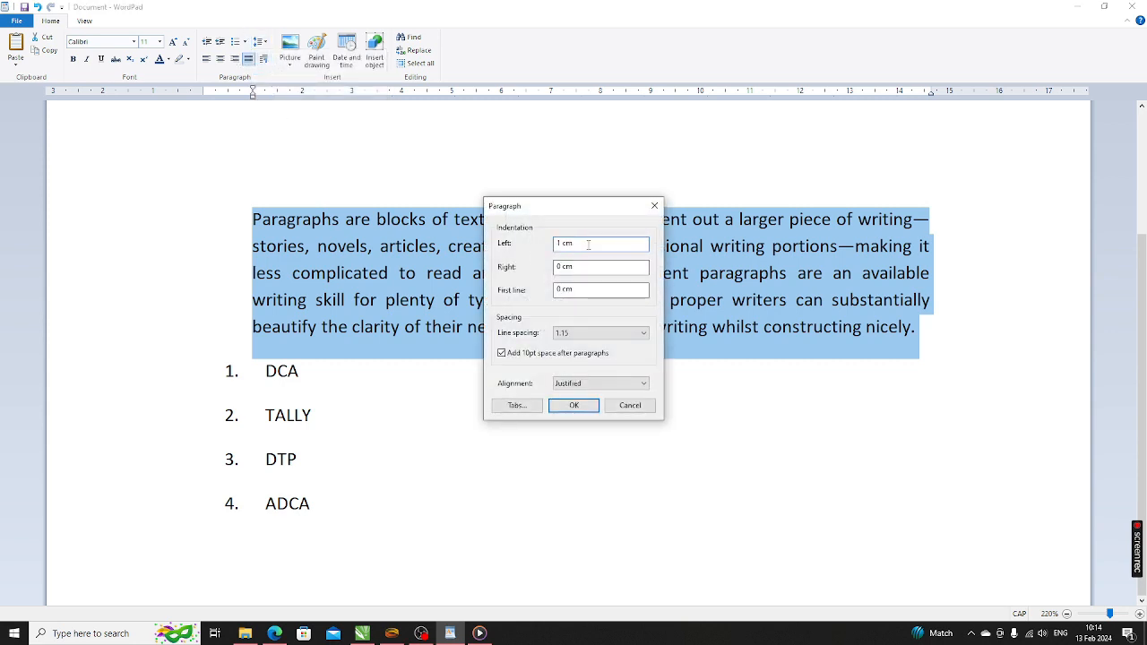
left_click_drag(588, 244, 533, 262)
type("0")
key("Return")
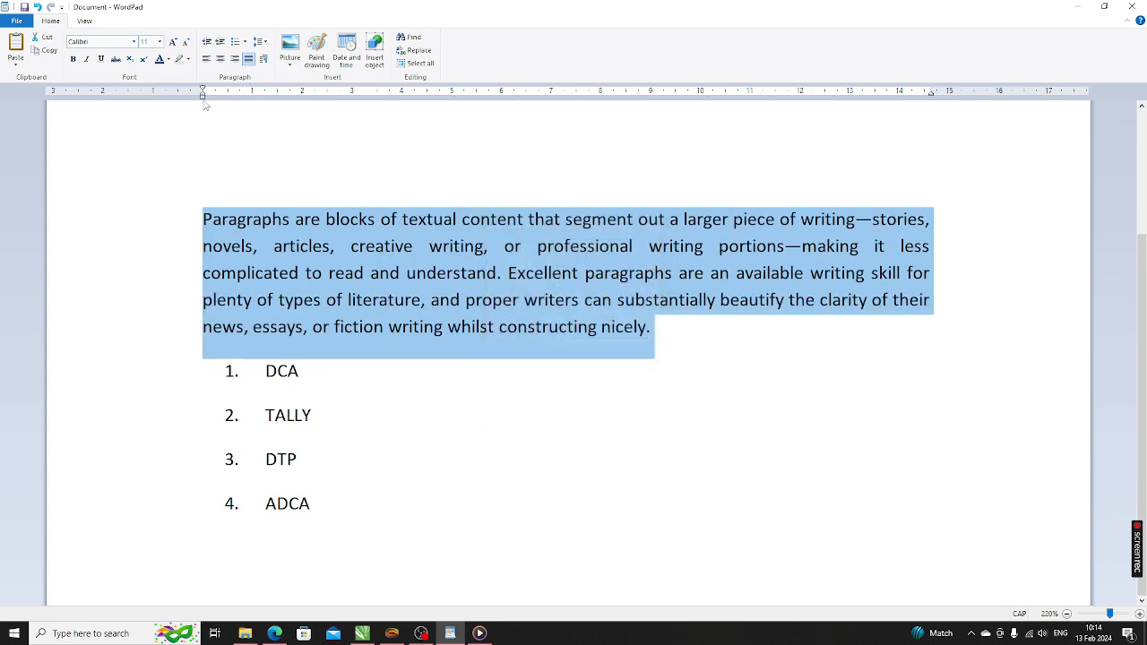
- Set the selected paragraph's right indentation to 1 cm
left_click(264, 59)
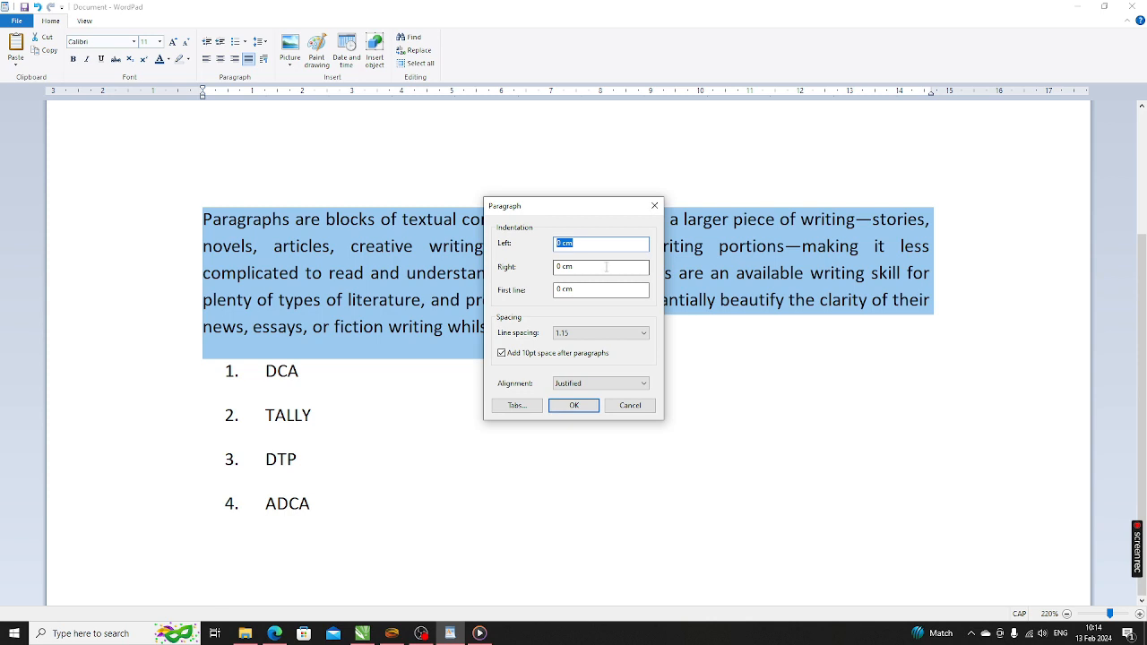
key("Tab")
type("1")
key("Return")
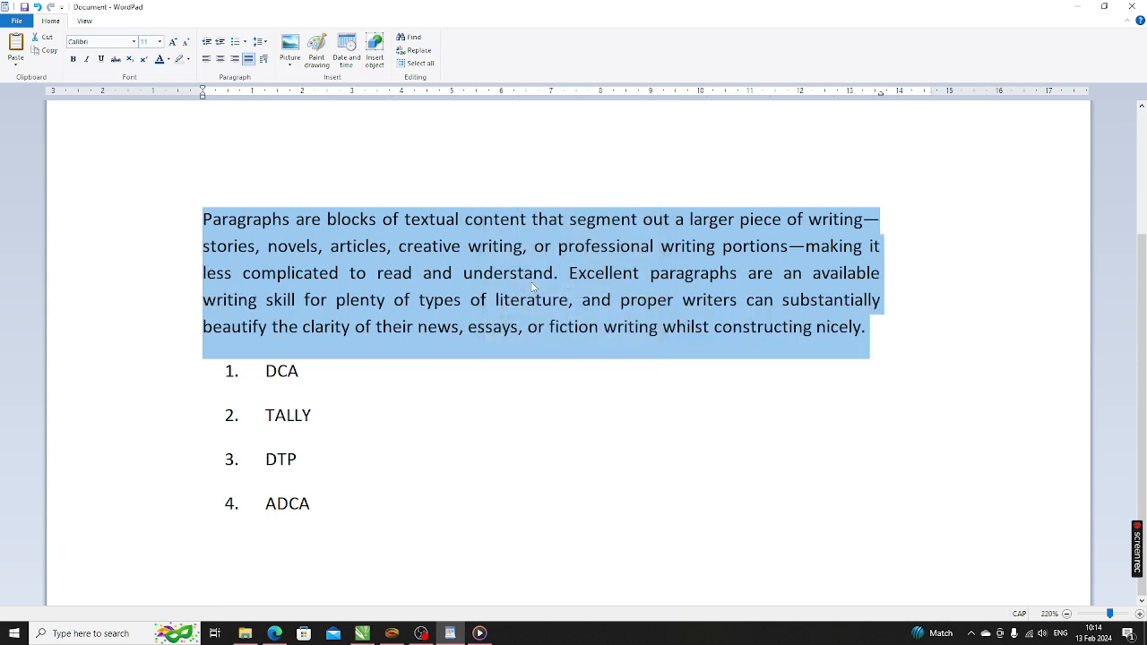
- Reset the selected paragraph's right indentation to 0 cm
left_click(263, 59)
left_click_drag(574, 268, 523, 288)
type("0")
key("Return")
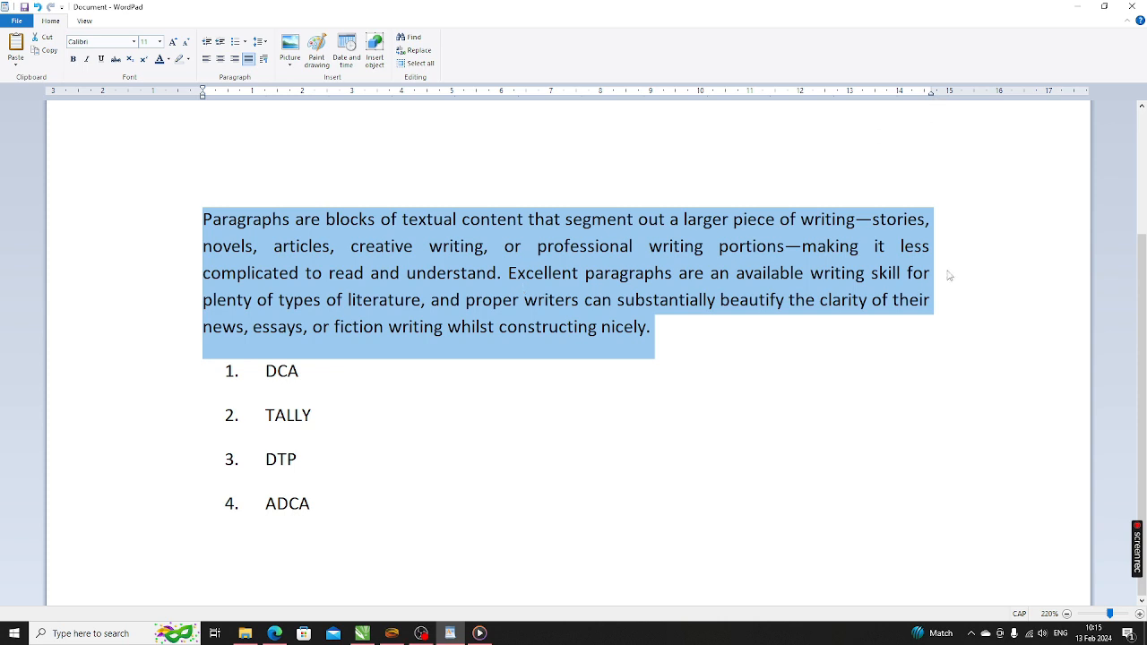
- Set the first-line indentation of the selected paragraph to 1 cm
left_click(263, 59)
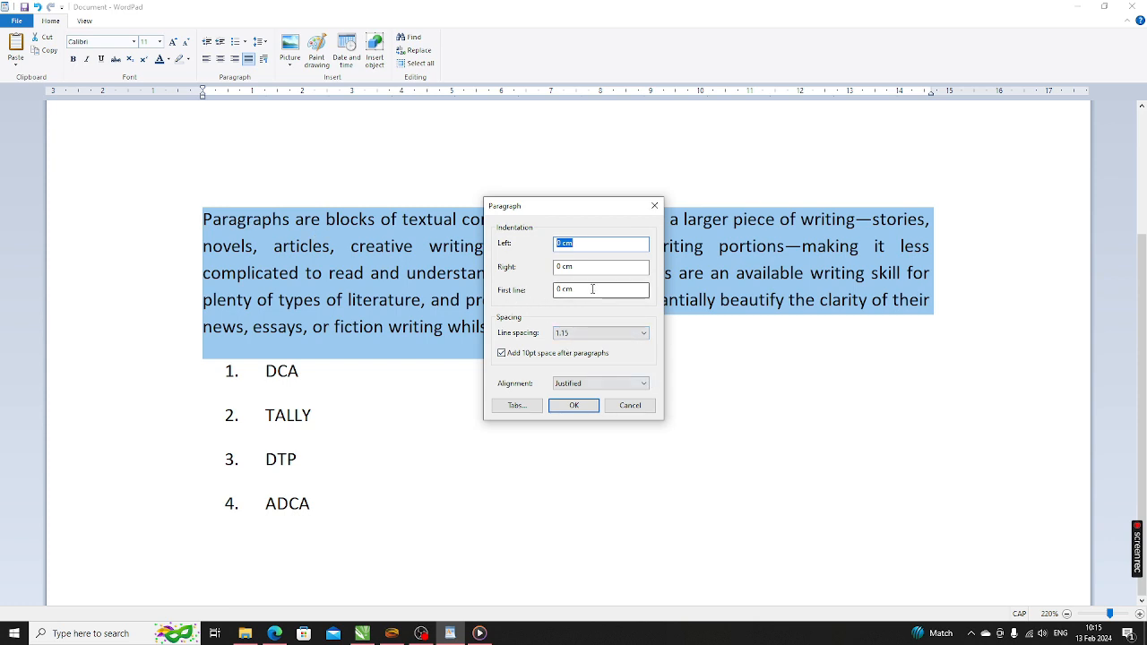
left_click_drag(593, 289, 512, 318)
type("1")
key("Return")
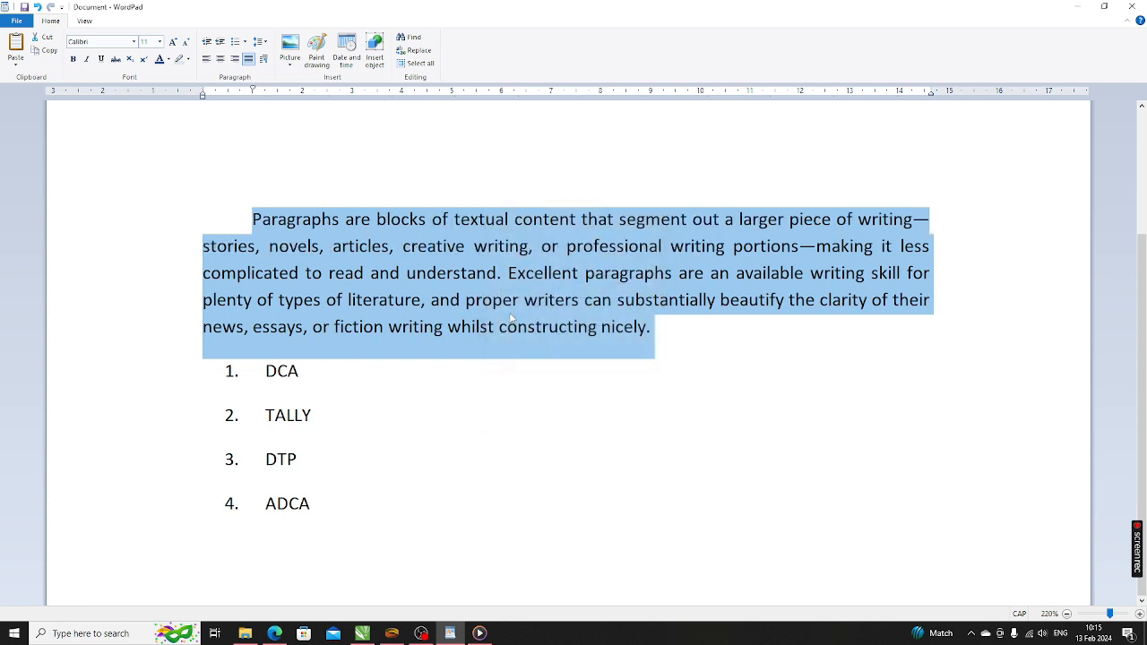
- Reselect the whole second paragraph, review its indentation and spacing settings without changing them, and deselect the text
left_click(254, 221)
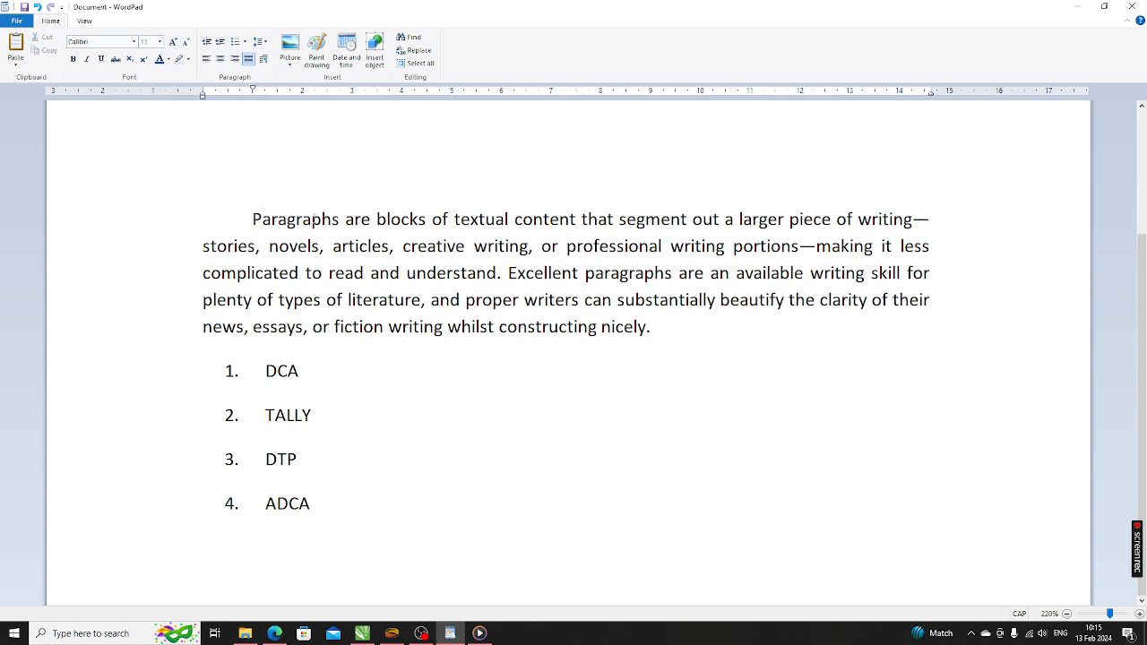
key("ctrl+a")
left_click(343, 249)
left_click_drag(252, 219, 704, 320)
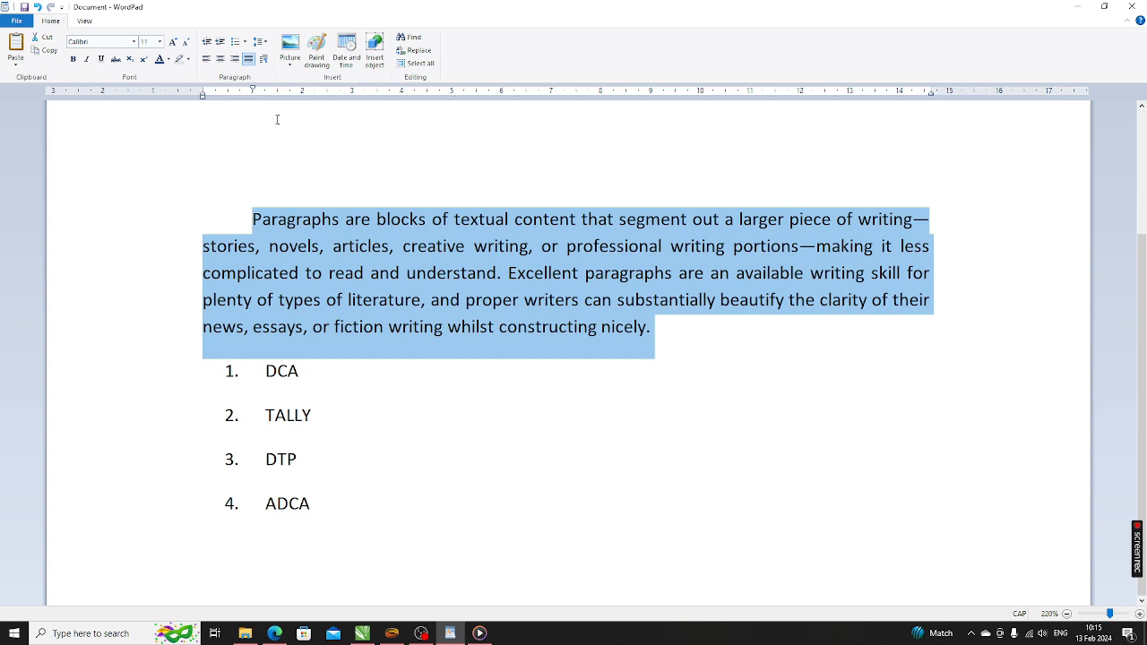
left_click(264, 62)
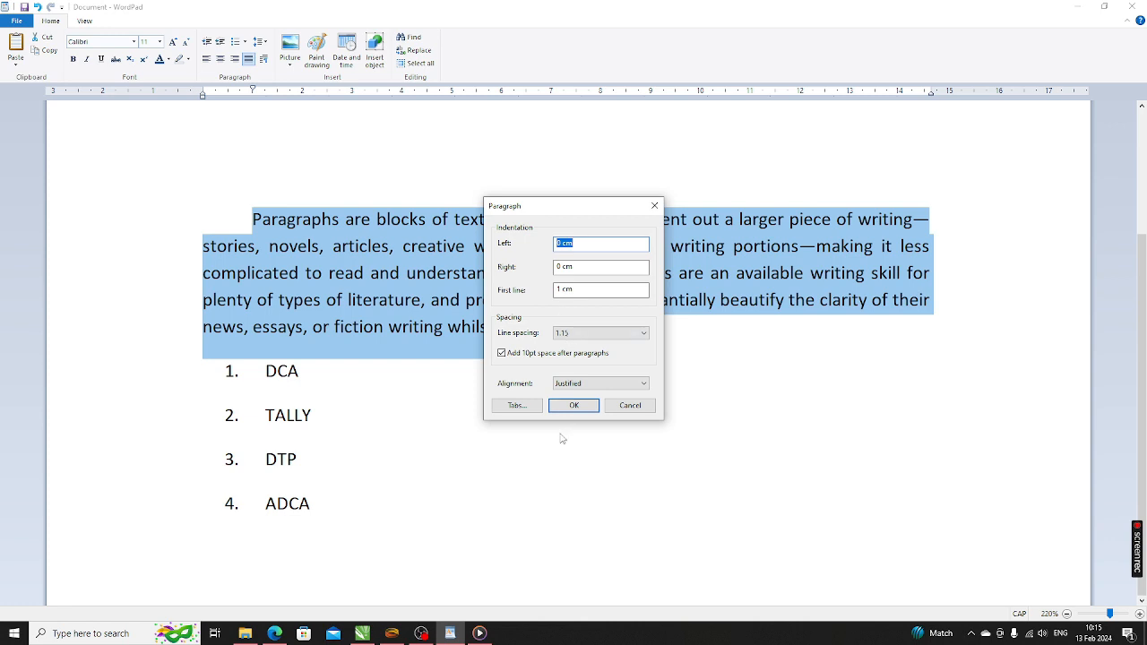
left_click(571, 407)
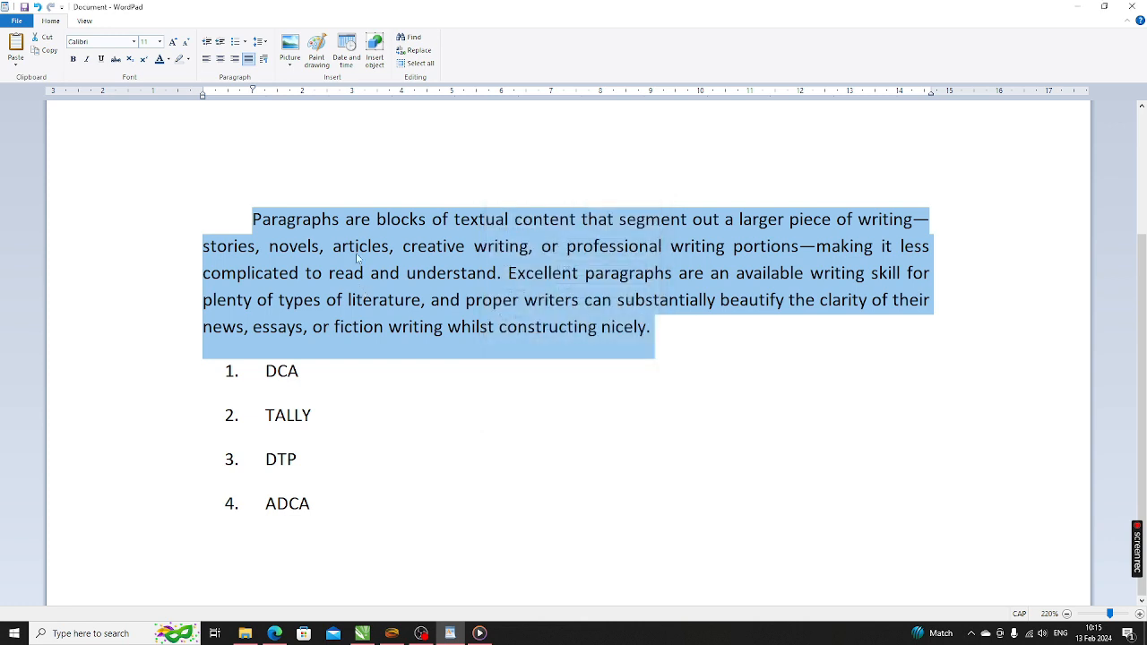
left_click(356, 246)
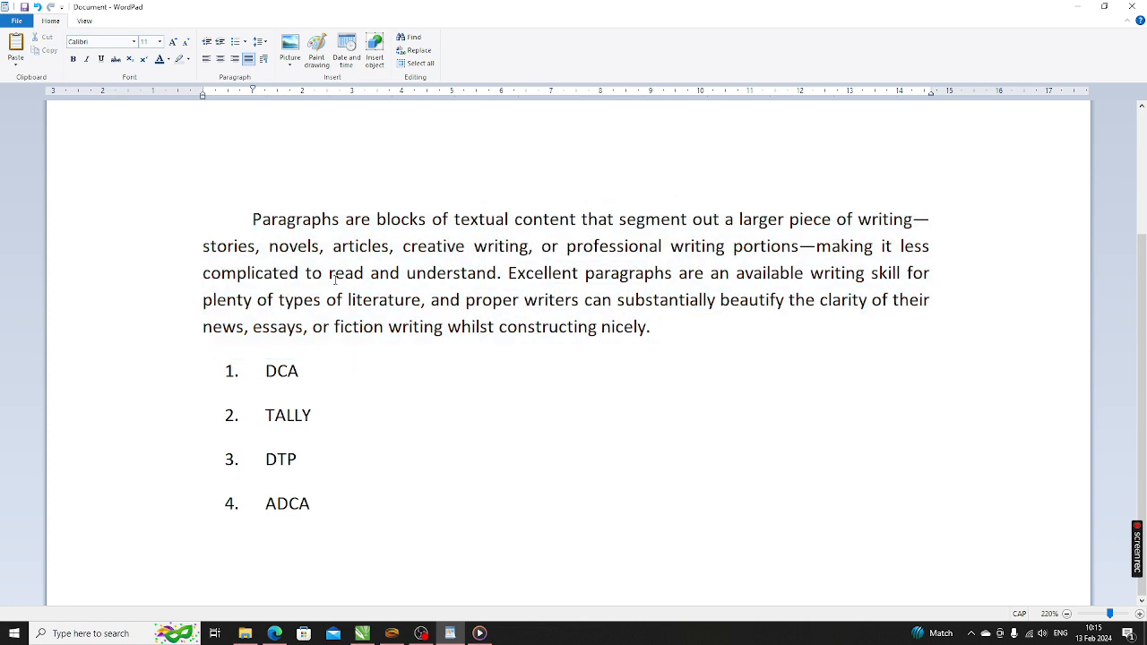
- Hide and show the ruler twice, and hide and show the status bar once
scroll(334, 279, "up", 2)
scroll(230, 203, "up", 1)
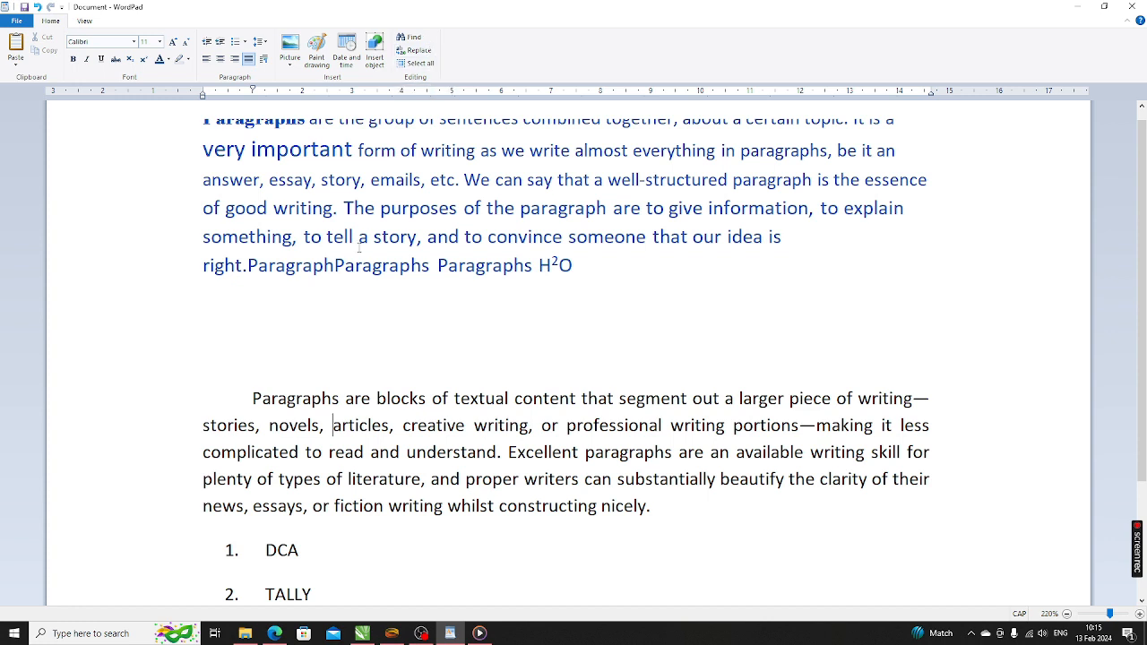
left_click(84, 21)
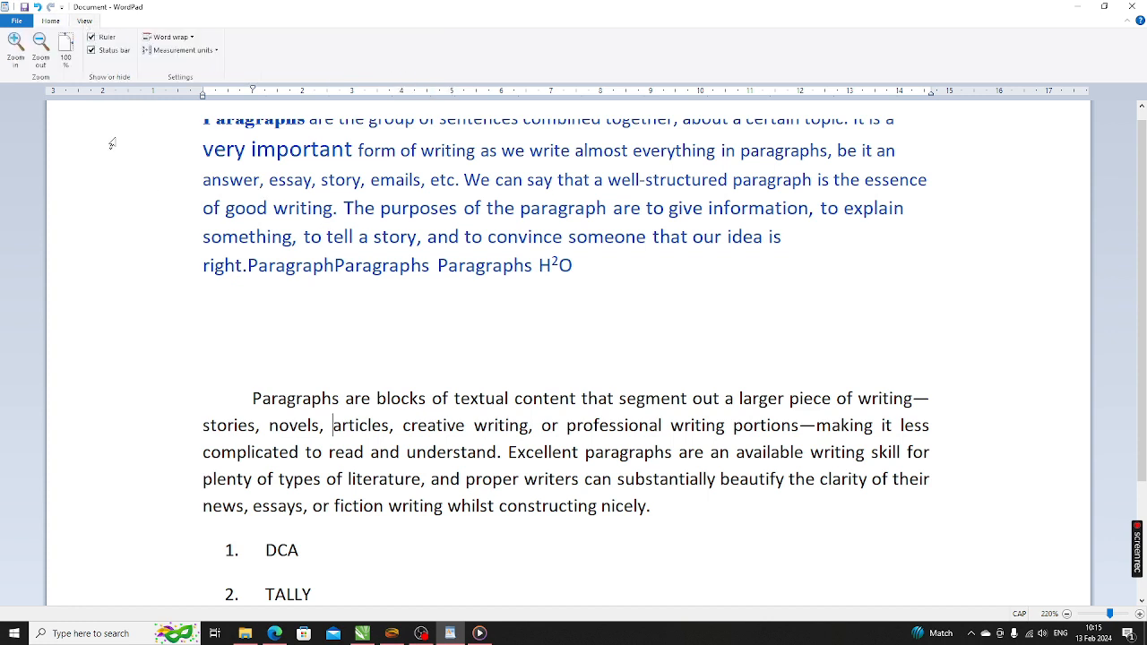
left_click(91, 36)
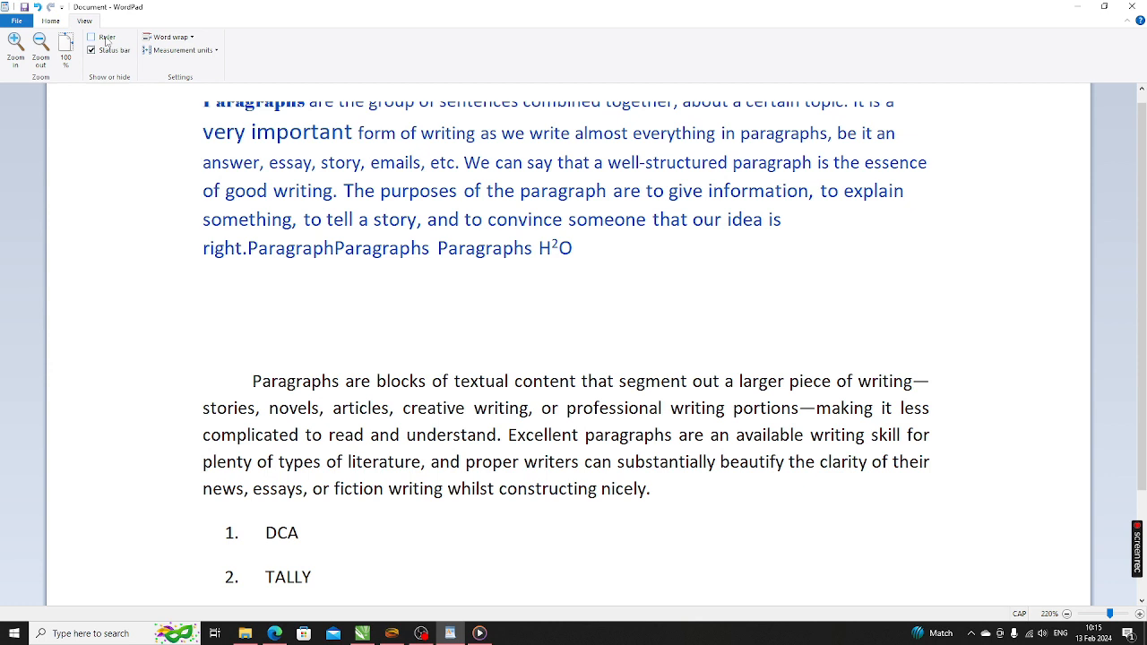
left_click(106, 39)
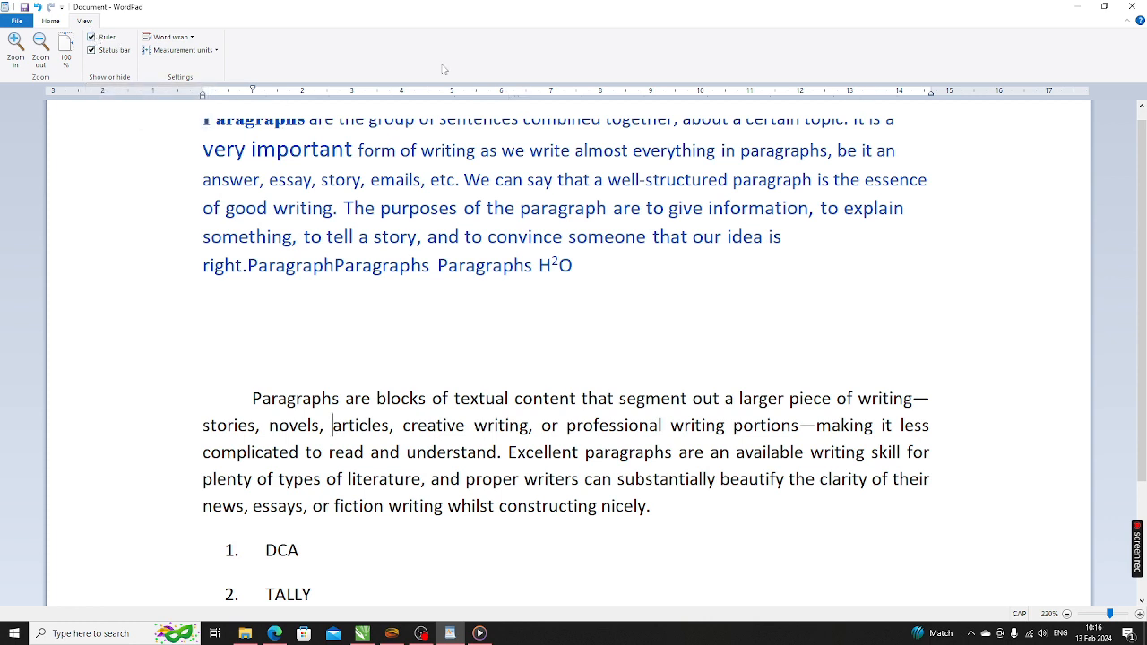
left_click(92, 37)
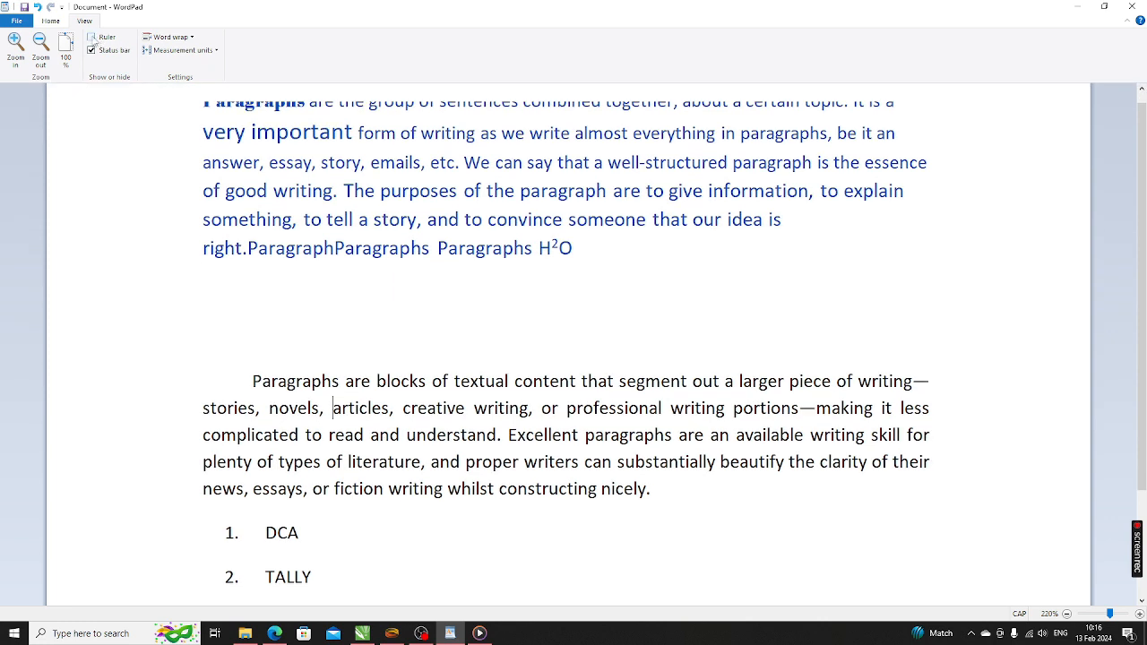
left_click(91, 38)
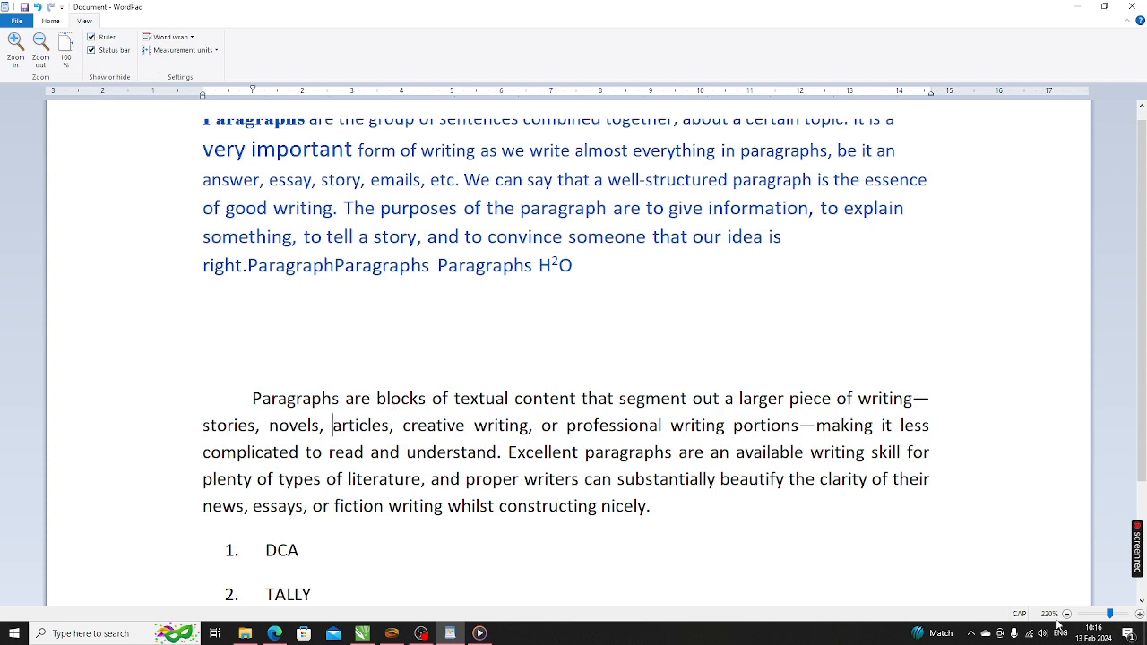
left_click(91, 51)
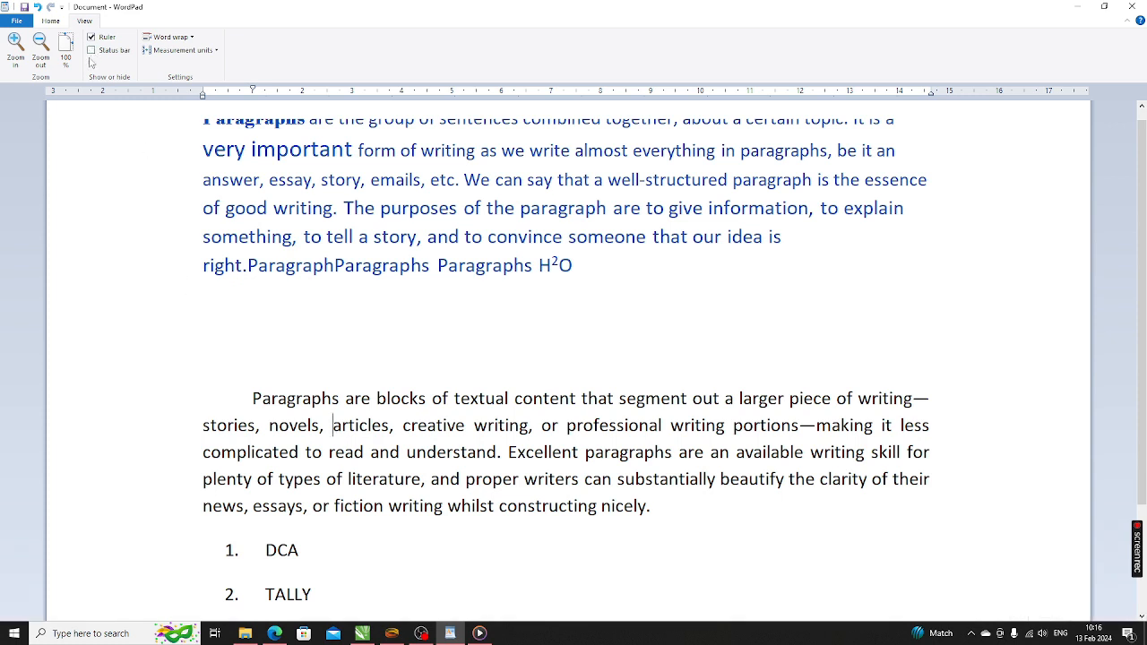
left_click(92, 50)
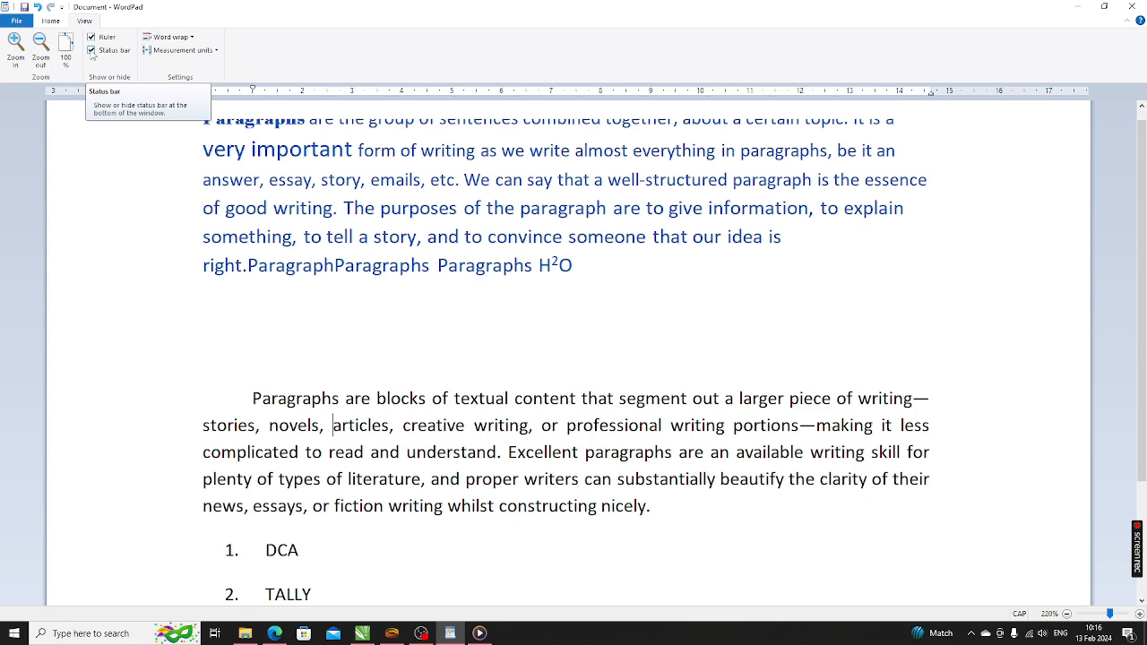
- Zoom the document in to 240%, out to 210%, and in again to 230%
left_click(16, 43)
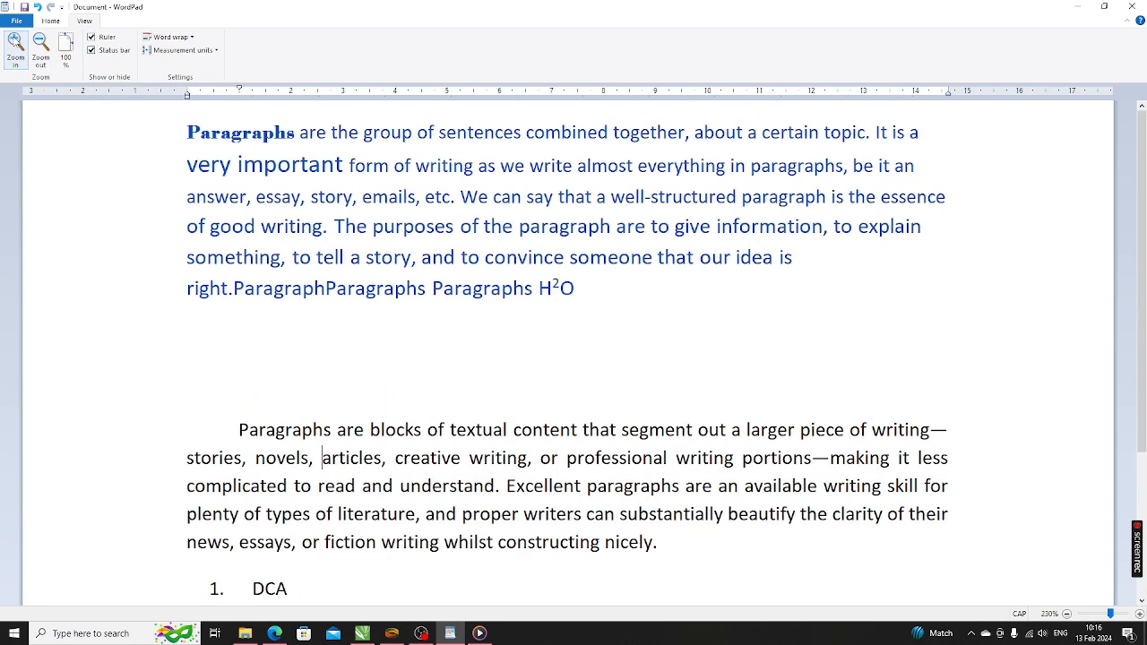
left_click(15, 43)
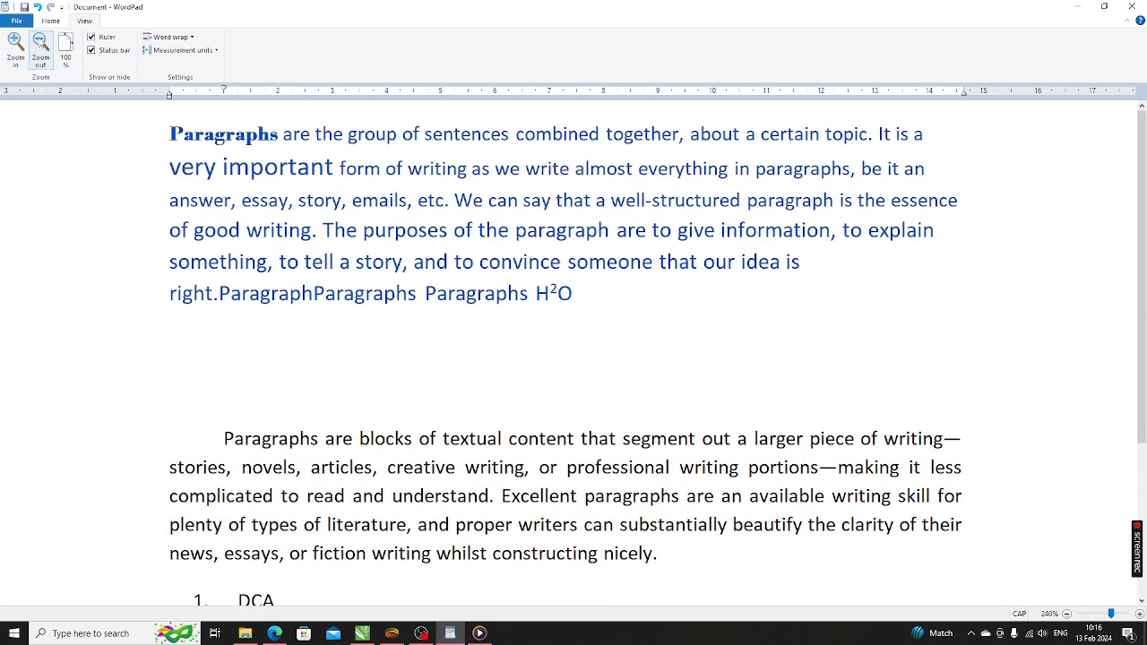
left_click(41, 43)
left_click(40, 43)
left_click(41, 43)
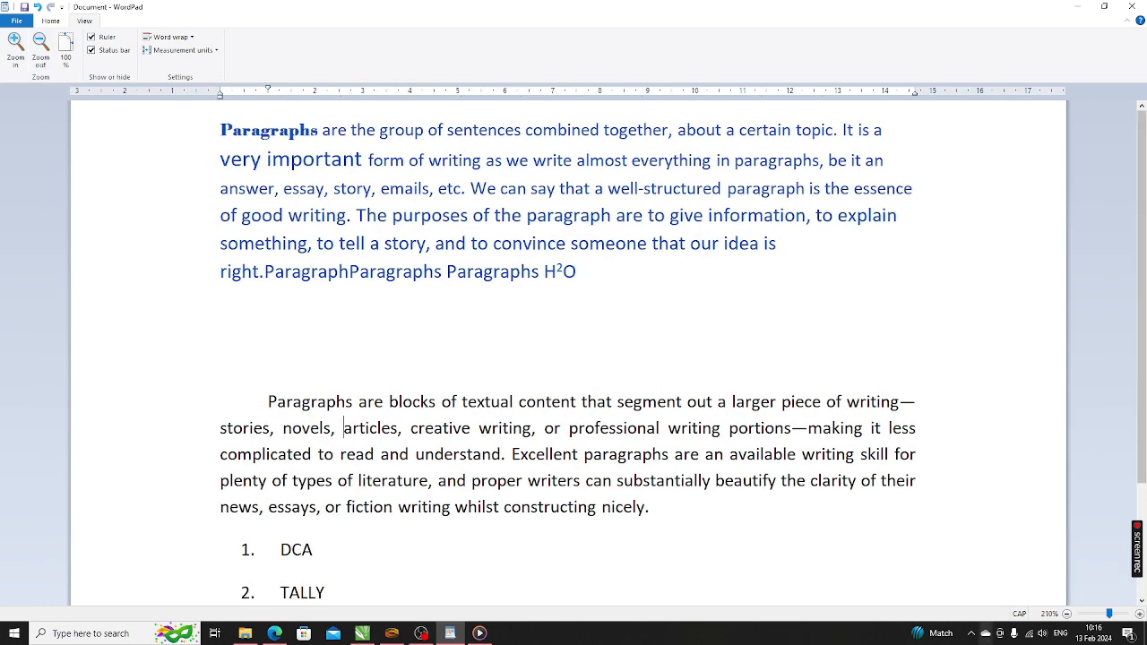
left_click(1140, 614)
left_click(1140, 616)
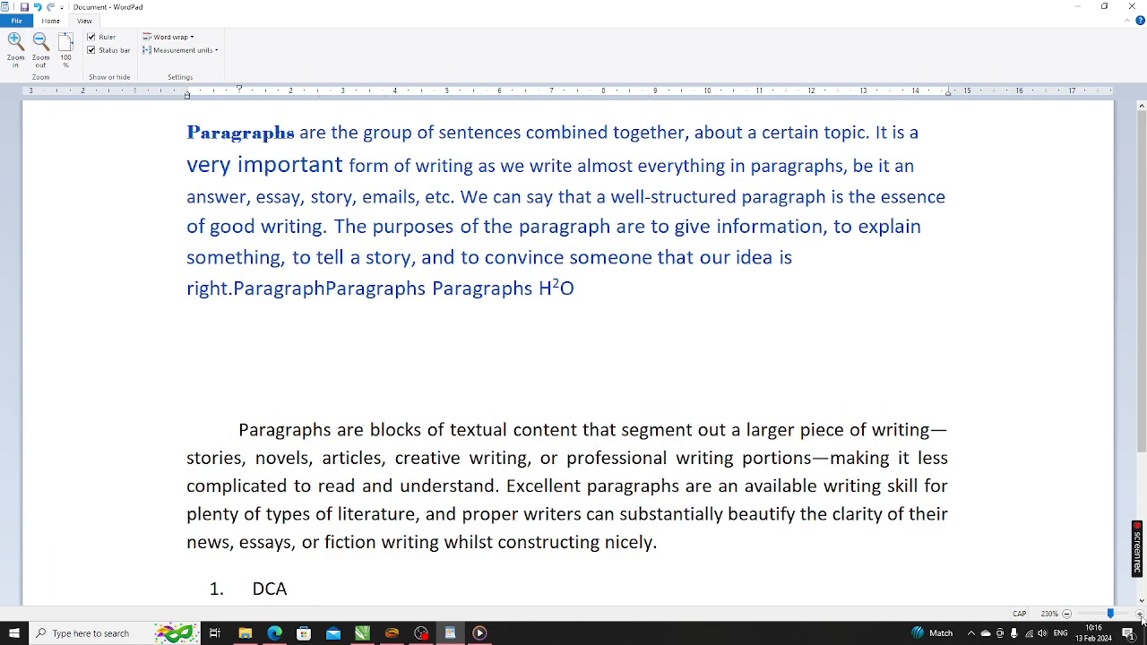
- Zoom the document in to 268%, out to 260%, and in again to 270%
left_click_drag(1112, 616, 1115, 616)
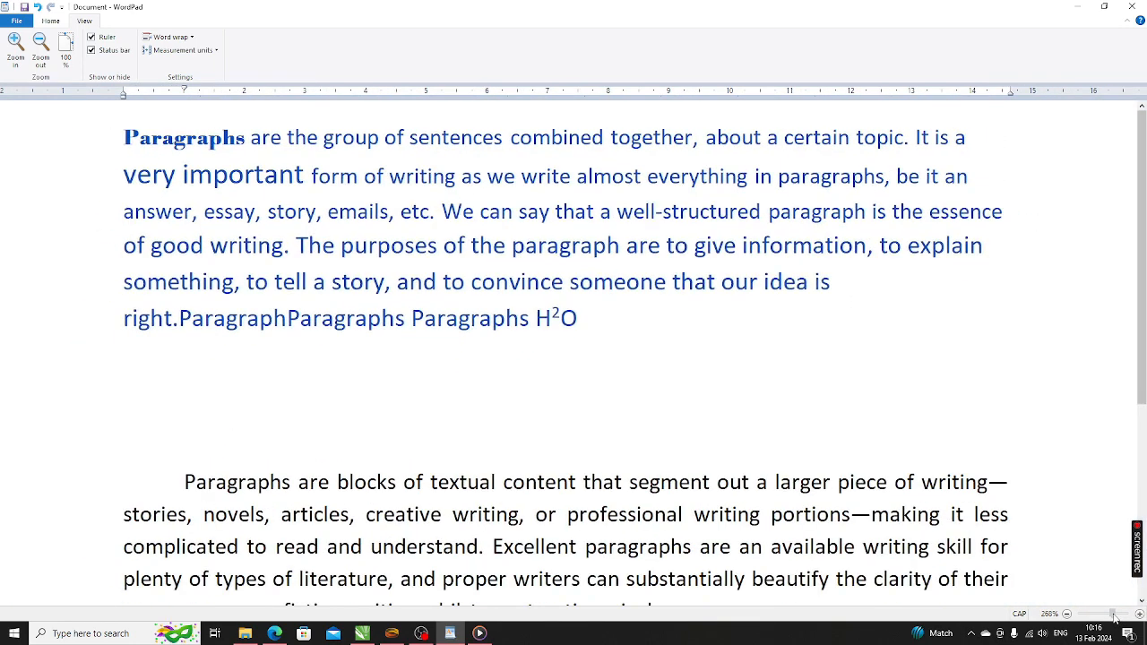
left_click(1067, 614)
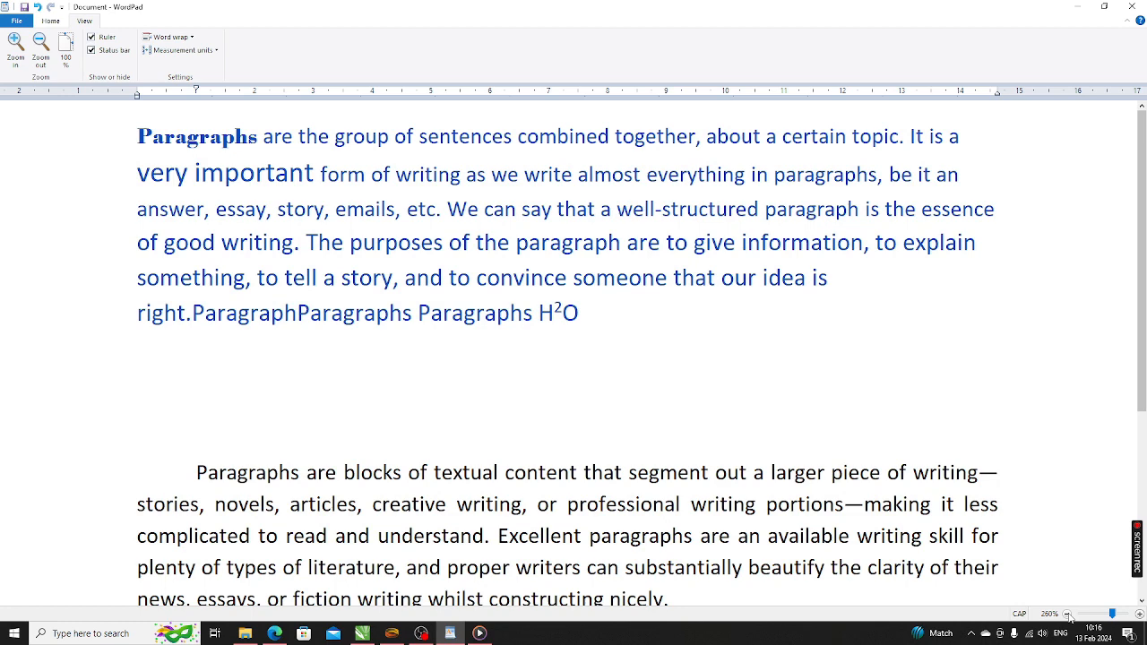
left_click(1139, 615)
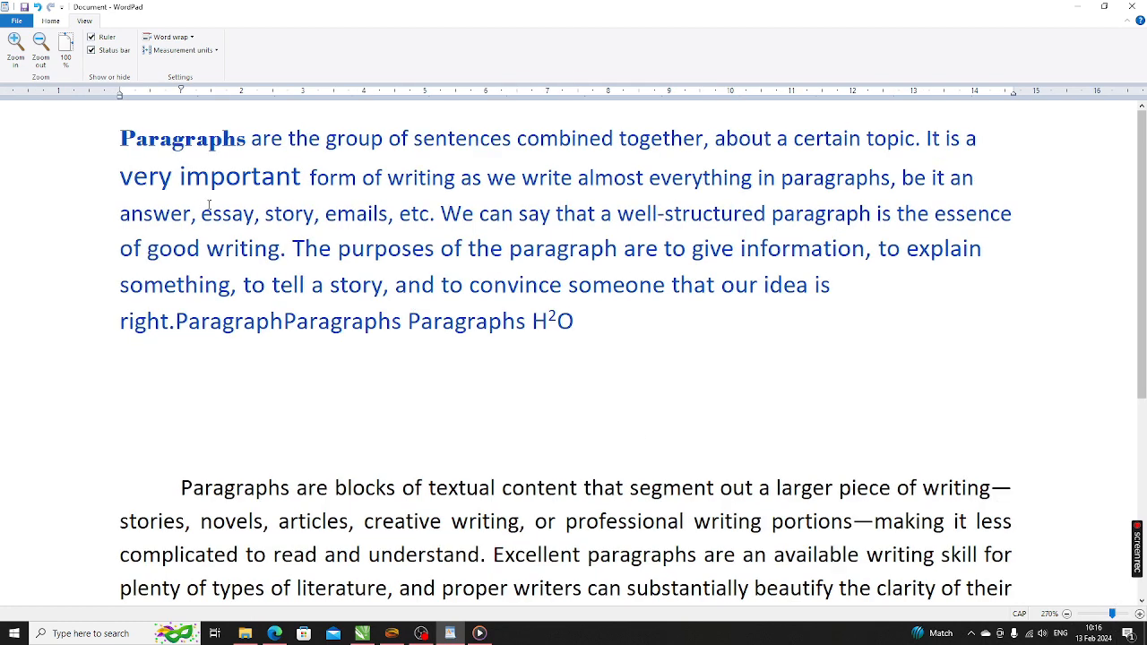
- Reset the document zoom to 100% and zoom in to 170%
left_click(68, 46)
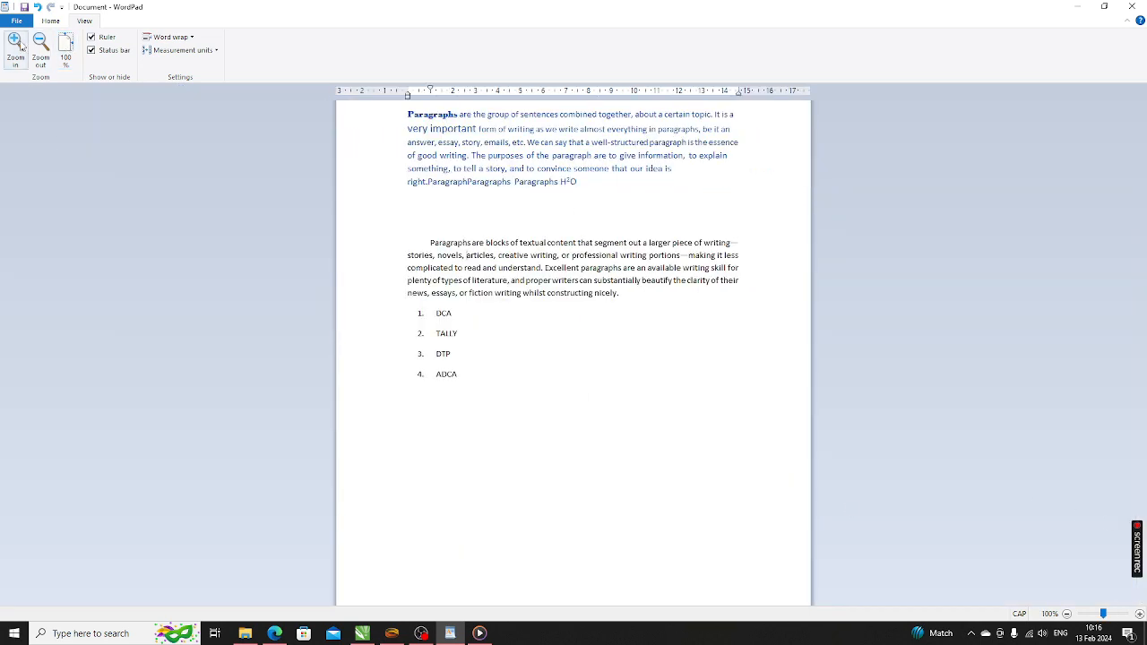
left_click(15, 43)
left_click(16, 43)
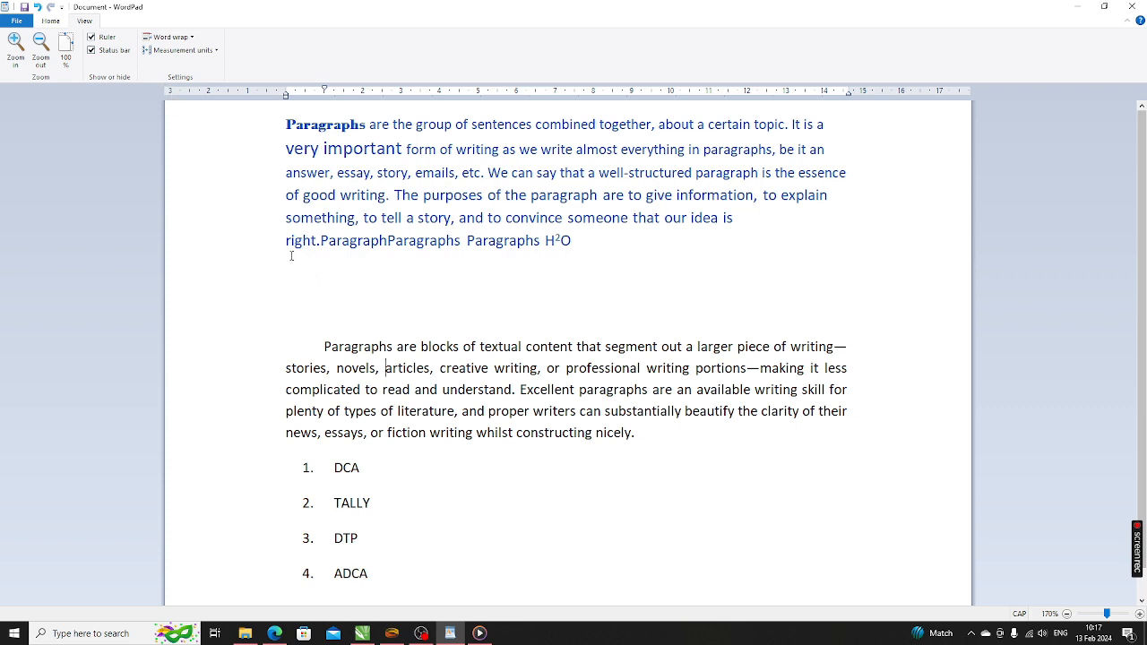
- Set the document's word wrap to No wrap, and switch it to Wrap to window
left_click(191, 38)
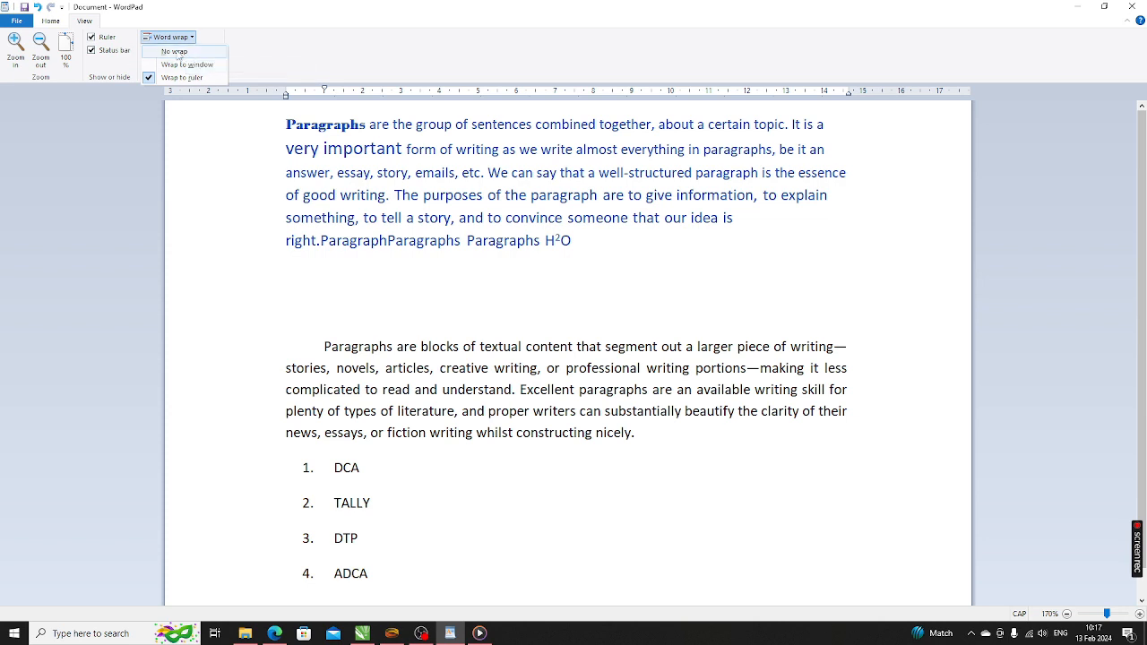
left_click(178, 52)
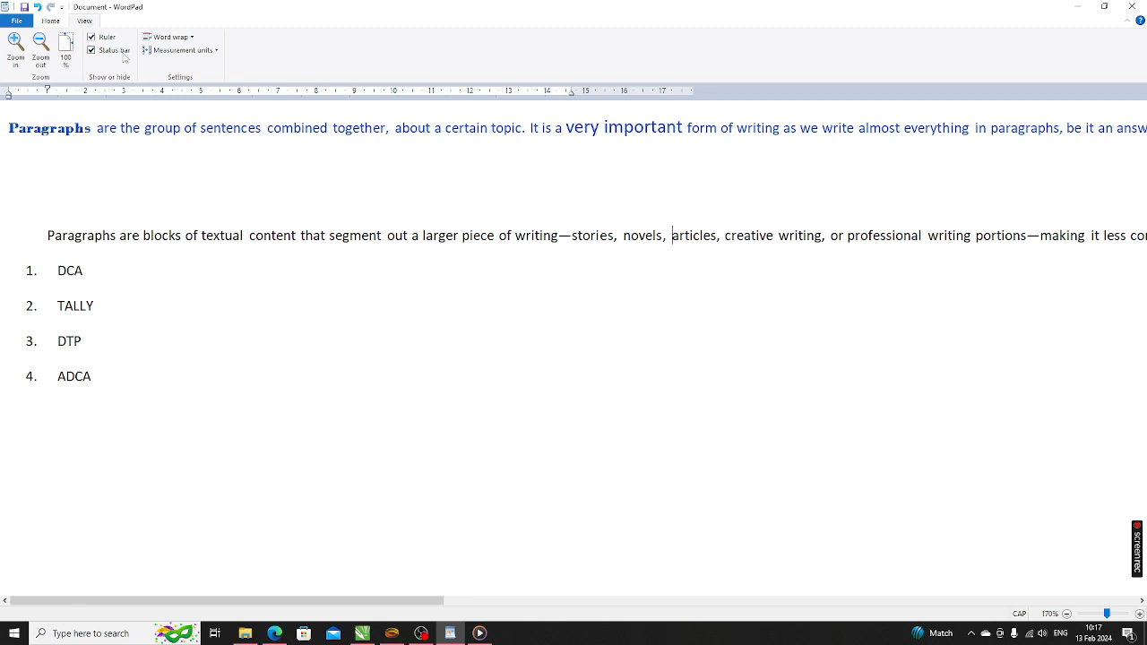
left_click(191, 39)
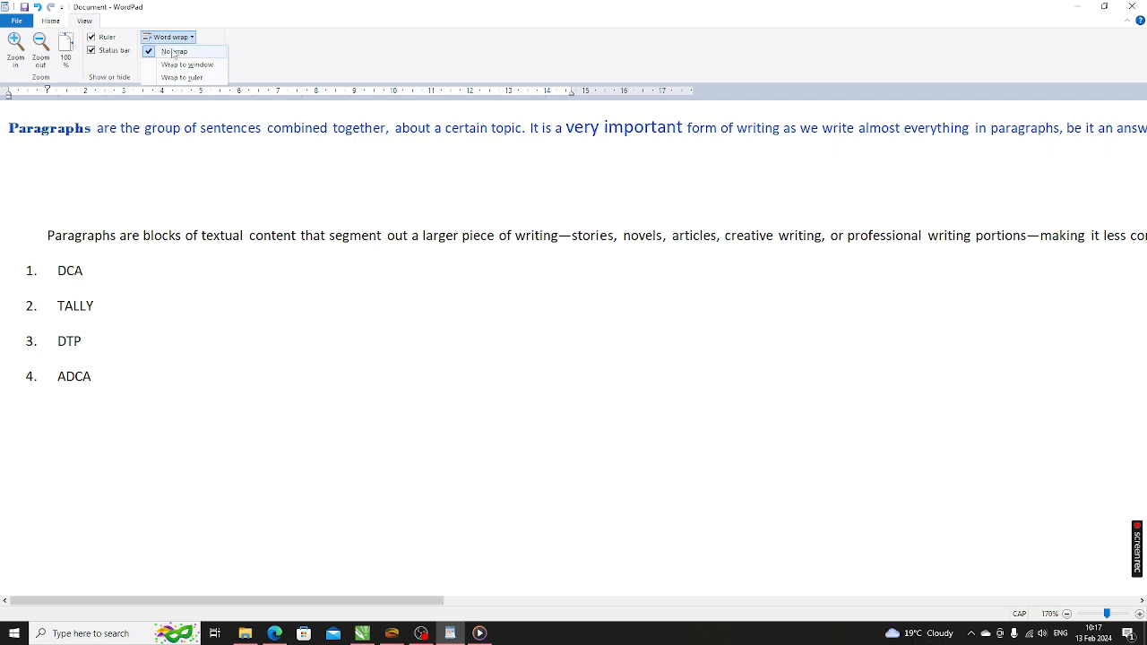
left_click(173, 51)
left_click(178, 37)
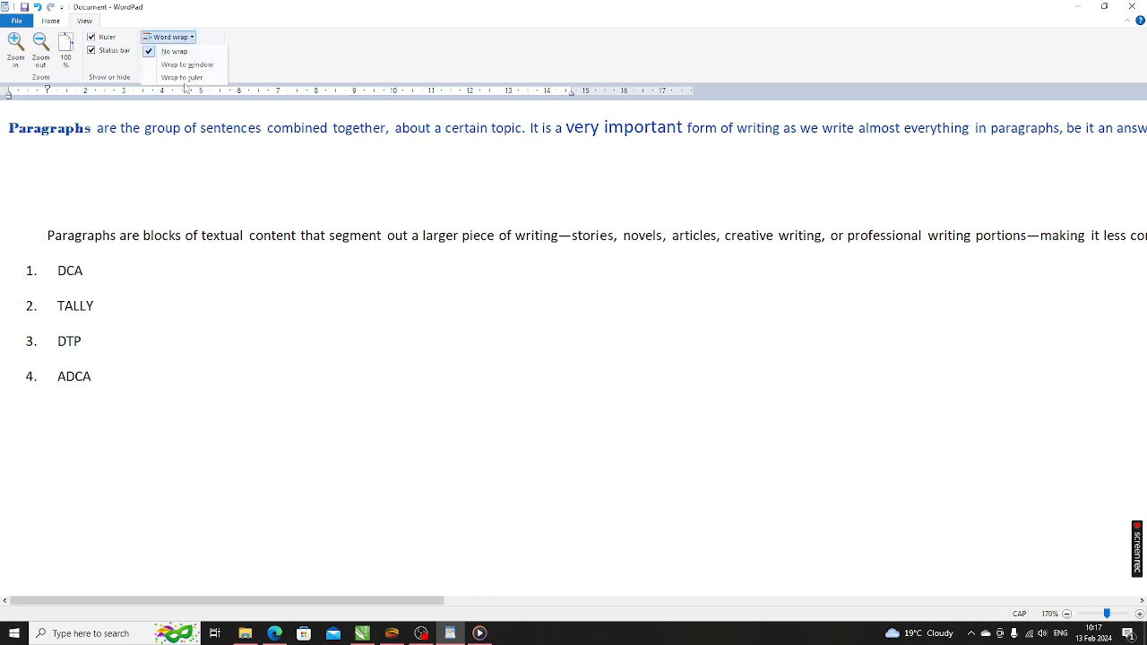
left_click(207, 66)
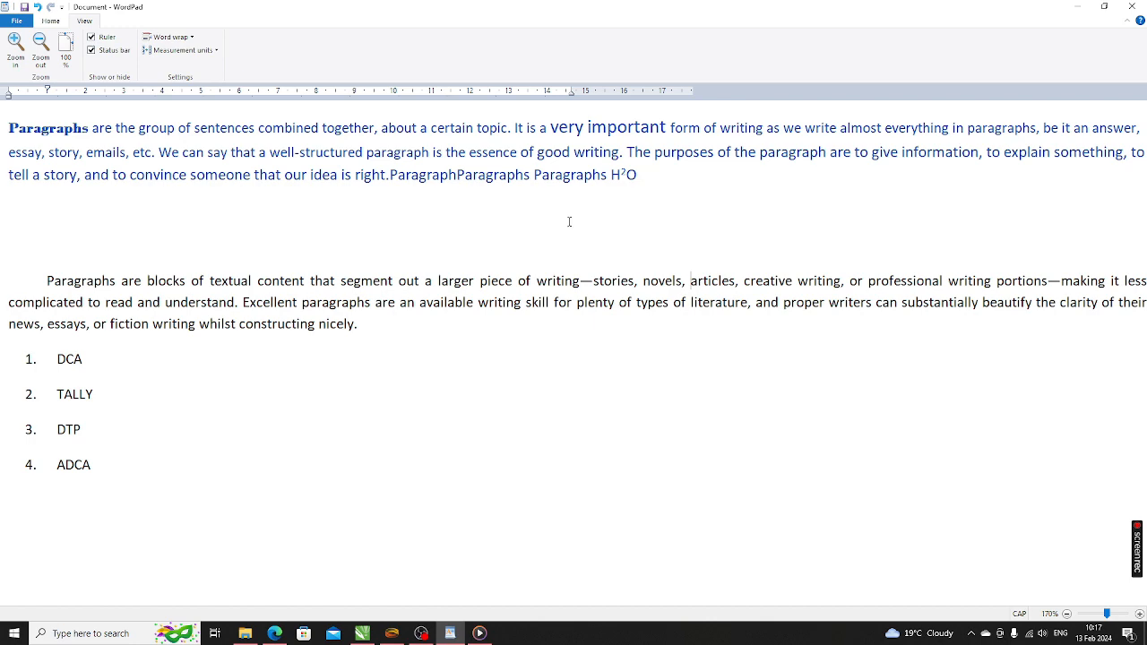
- Zoom the window-wrapped document out to 50%
left_click(1066, 613)
left_click(1067, 614)
left_click(1066, 614)
left_click(1066, 613)
left_click(1067, 614)
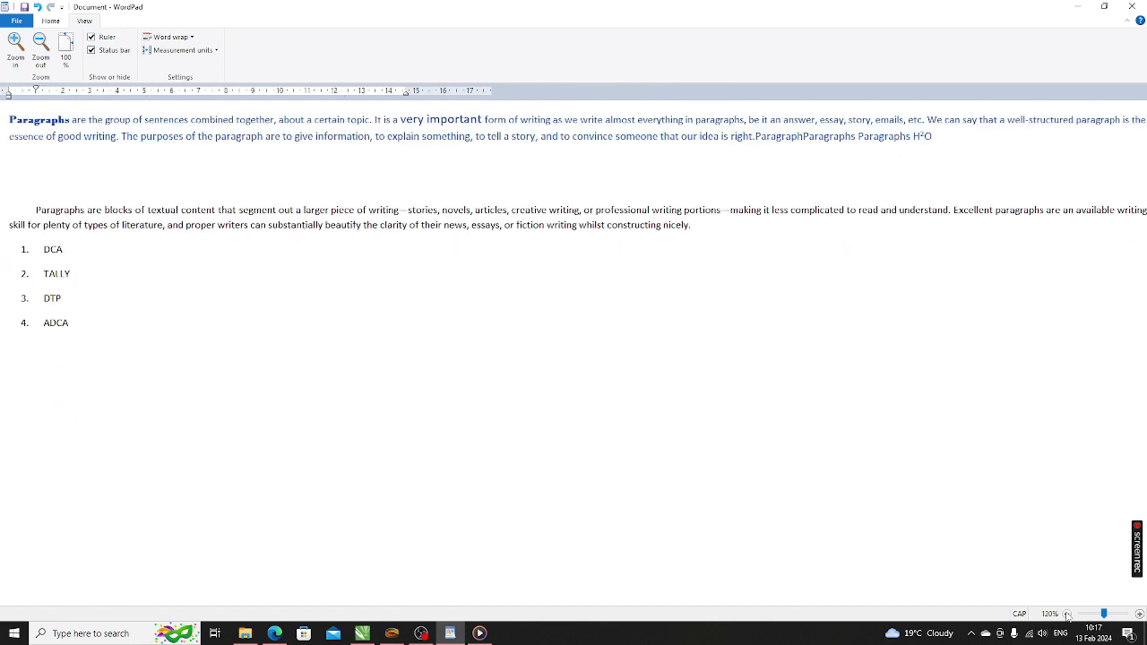
left_click(1066, 614)
left_click(1066, 613)
left_click(1066, 614)
left_click(1066, 614)
left_click(1066, 613)
left_click(1066, 614)
left_click(1066, 614)
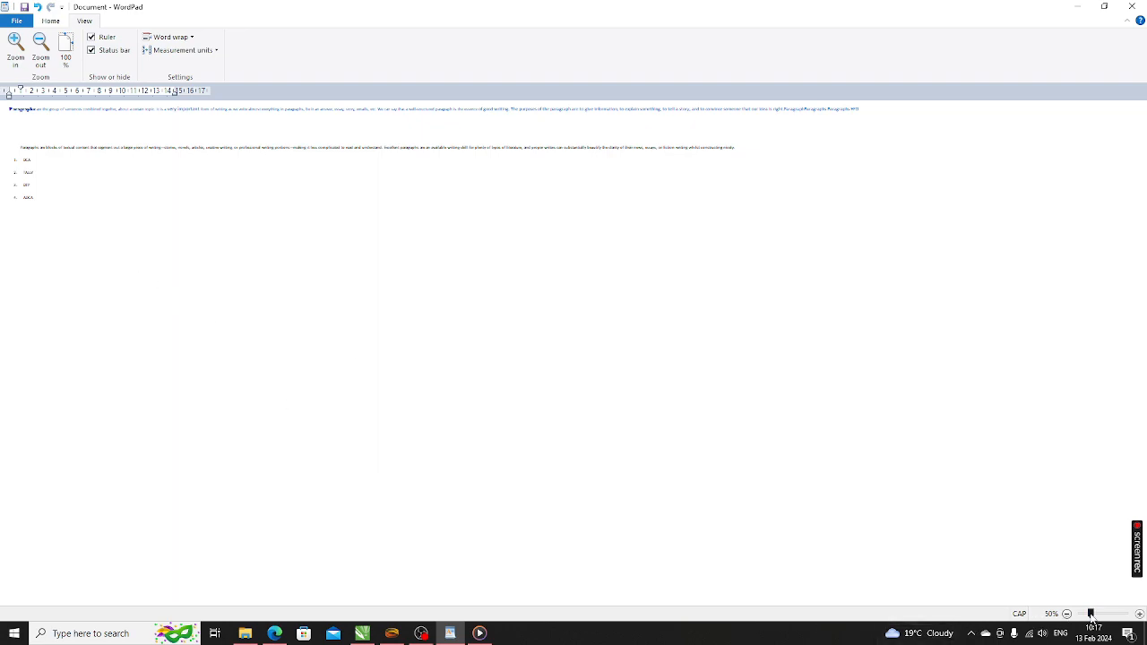
- Zoom the window-wrapped document in to 180%
left_click(1139, 614)
left_click(1139, 614)
left_click(1139, 614)
left_click(1139, 614)
left_click(1139, 614)
left_click(1139, 614)
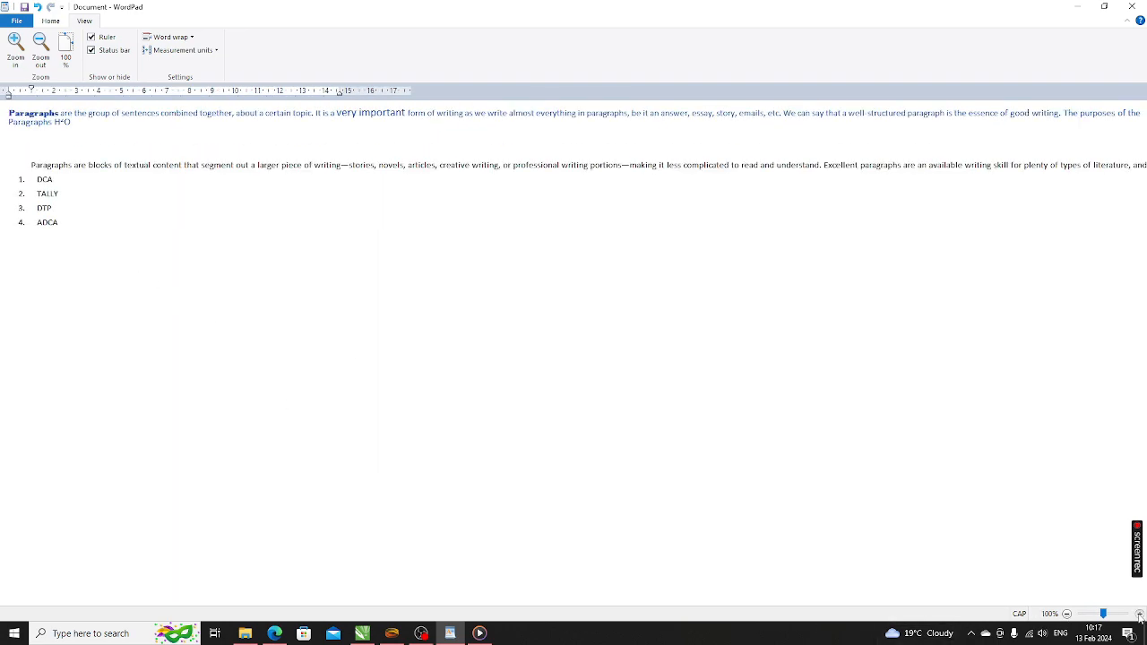
left_click(1138, 614)
left_click(1139, 614)
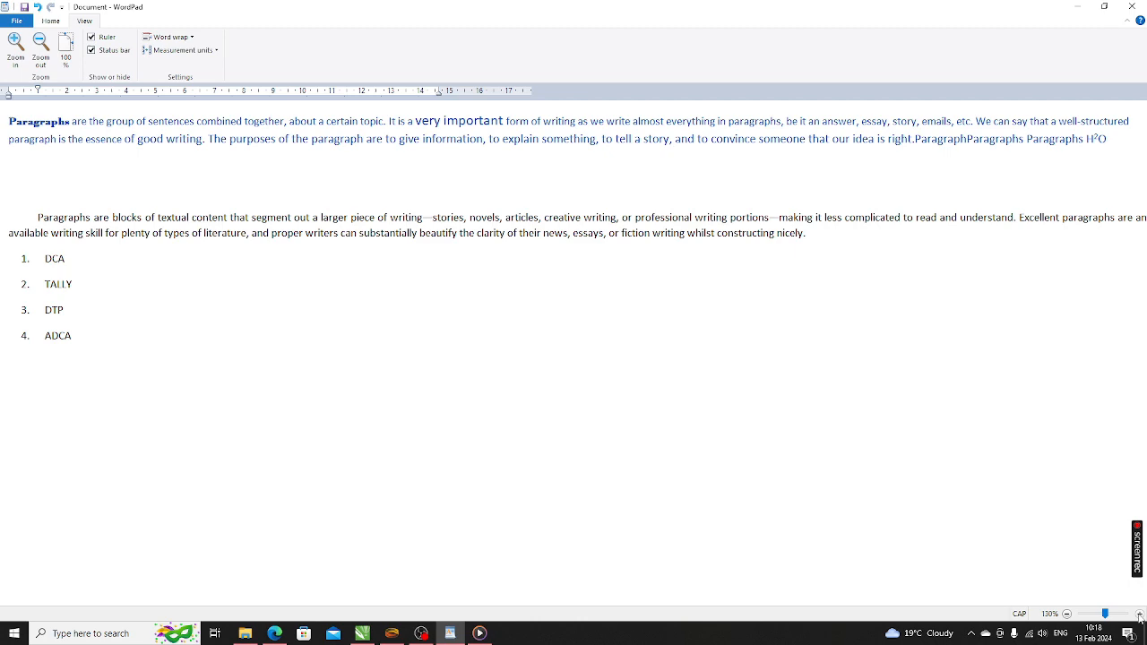
left_click(1138, 615)
left_click(1139, 615)
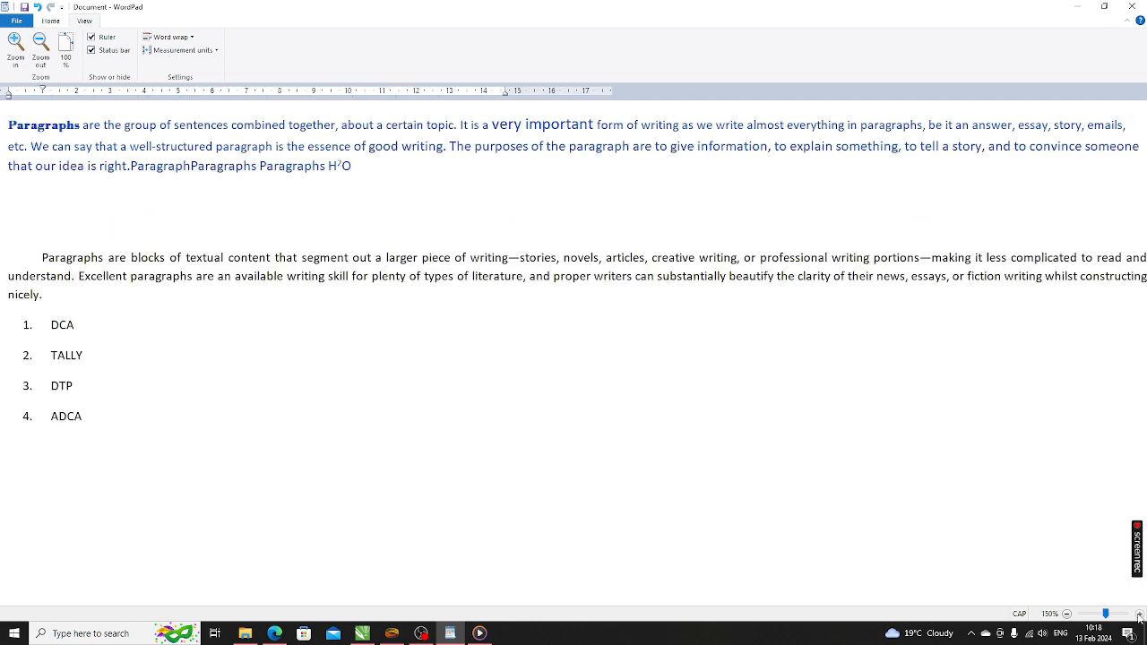
left_click(1139, 615)
left_click(1139, 614)
left_click(1139, 615)
- Set word wrap to Wrap to ruler and place the cursor before "articles" in the second paragraph
left_click(170, 37)
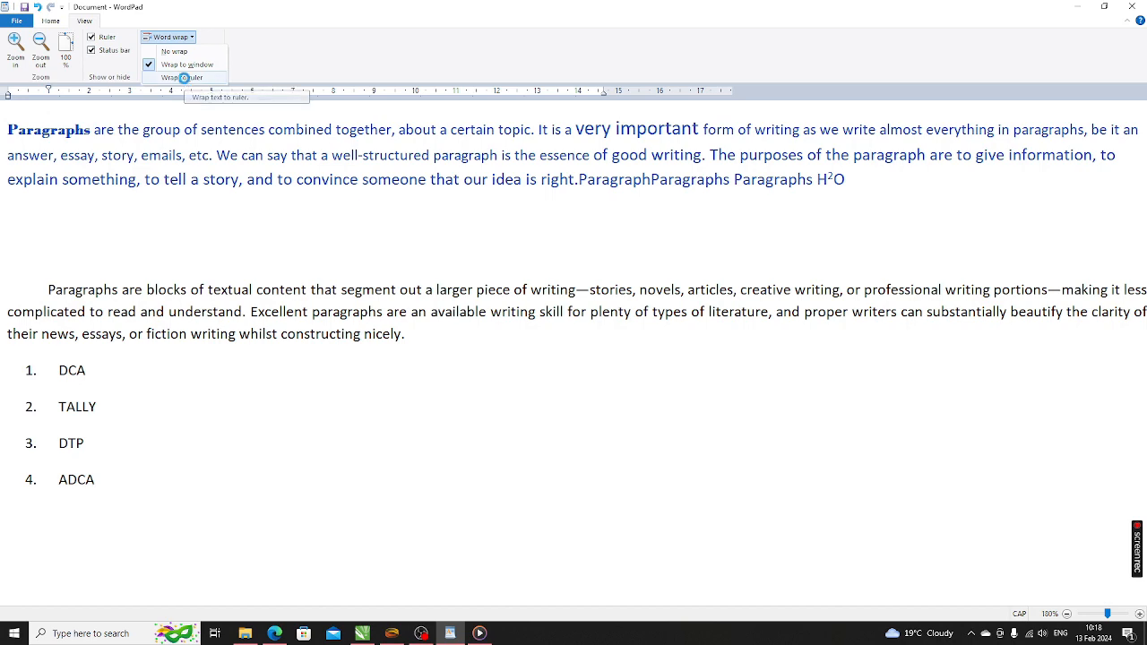
left_click(184, 78)
left_click(376, 380)
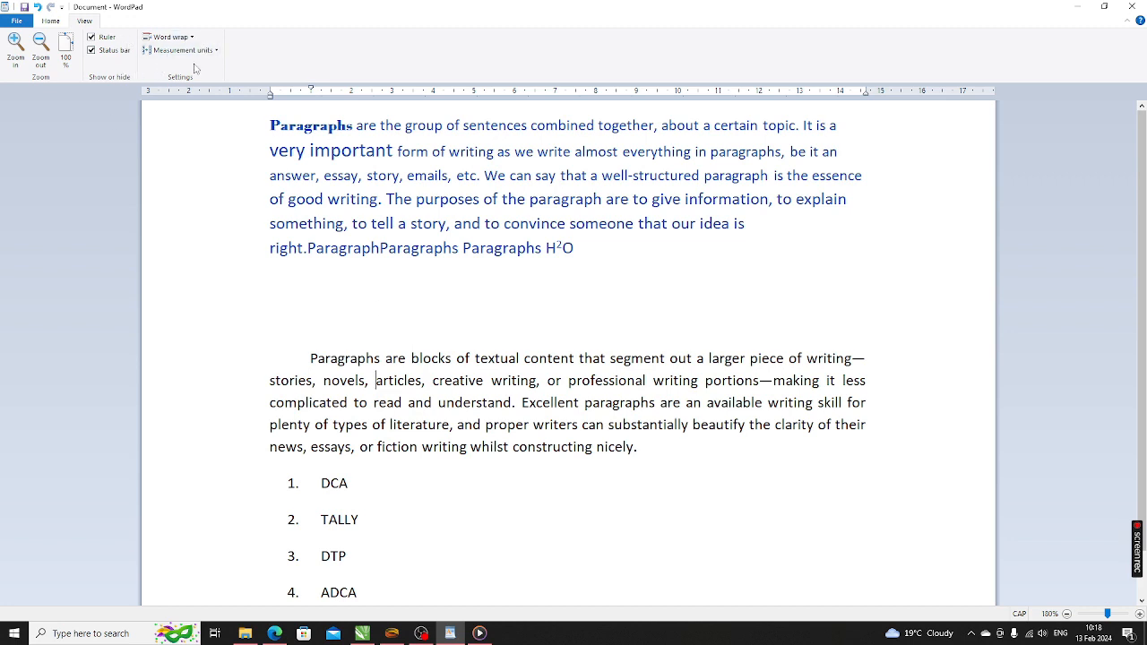
- Switch the ruler's measurement units to inches and back to centimeters, and return to the text formatting tools
left_click(215, 51)
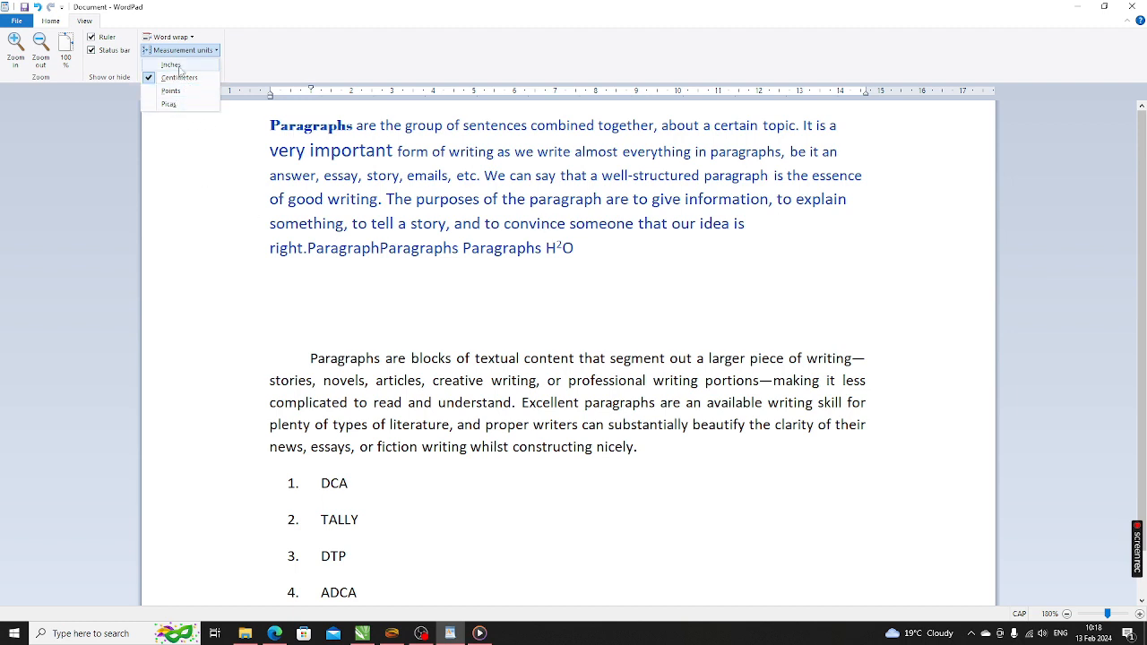
left_click(178, 67)
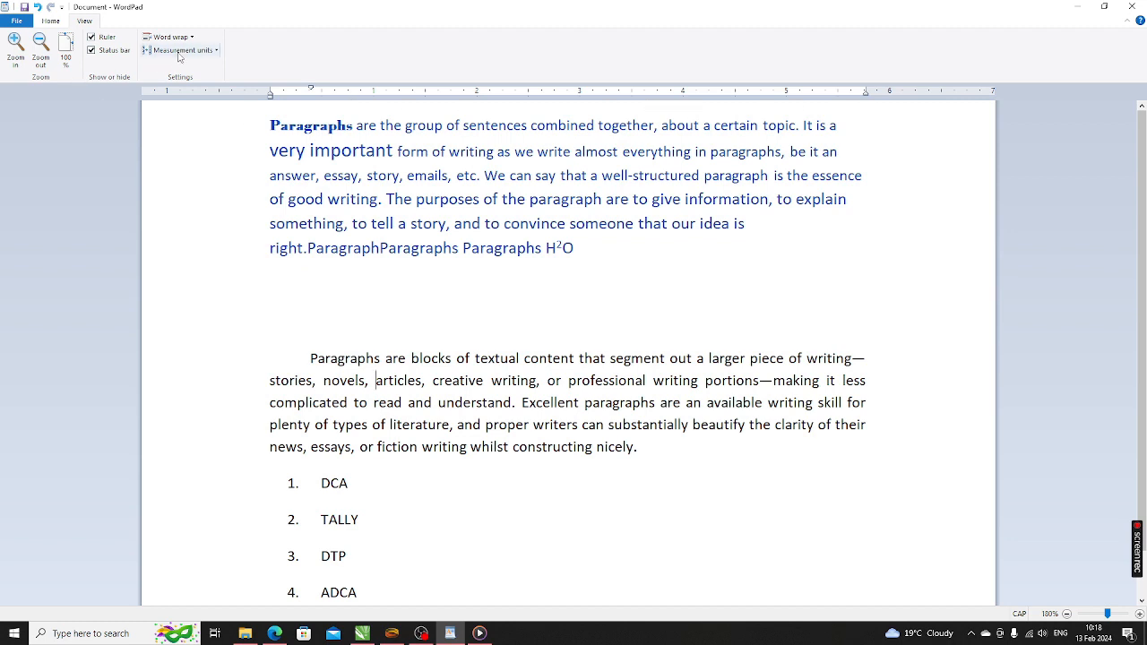
left_click(179, 50)
left_click(179, 77)
left_click(50, 21)
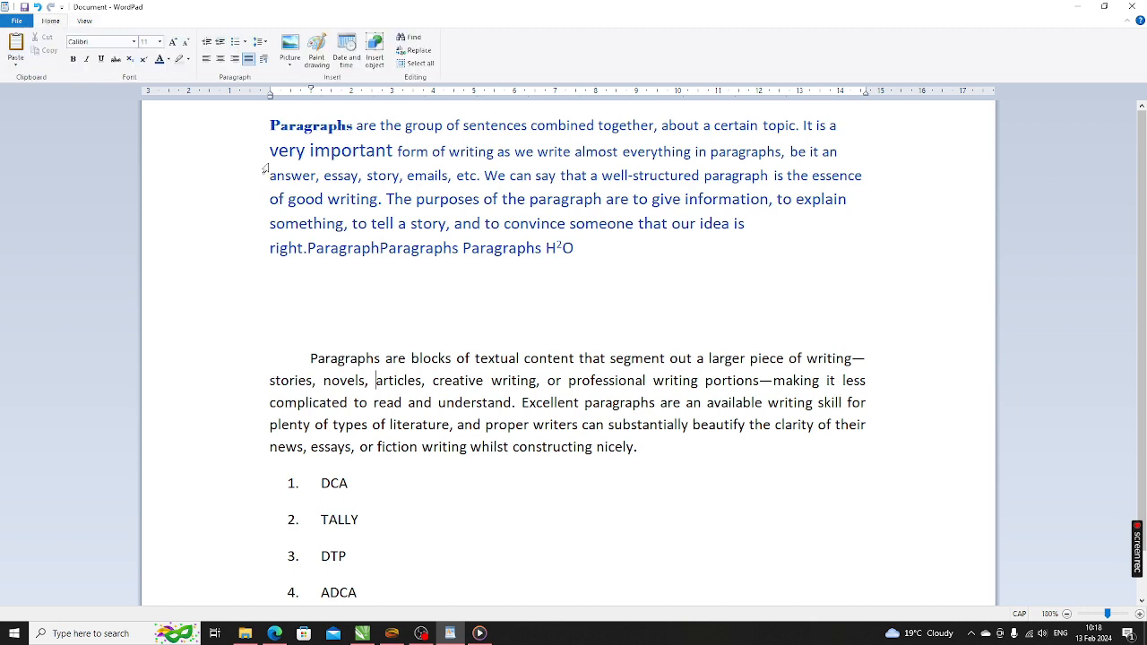